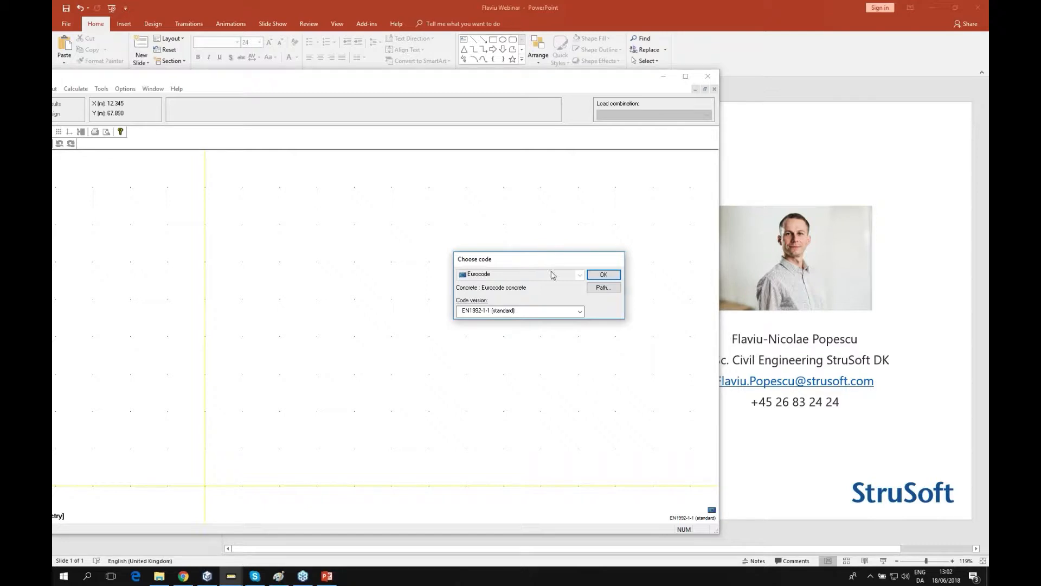
Confirm Eurocode with code version EN1992-1-1 (standard) as the design code
{"action": "left_click", "coordinate": [579, 311]}
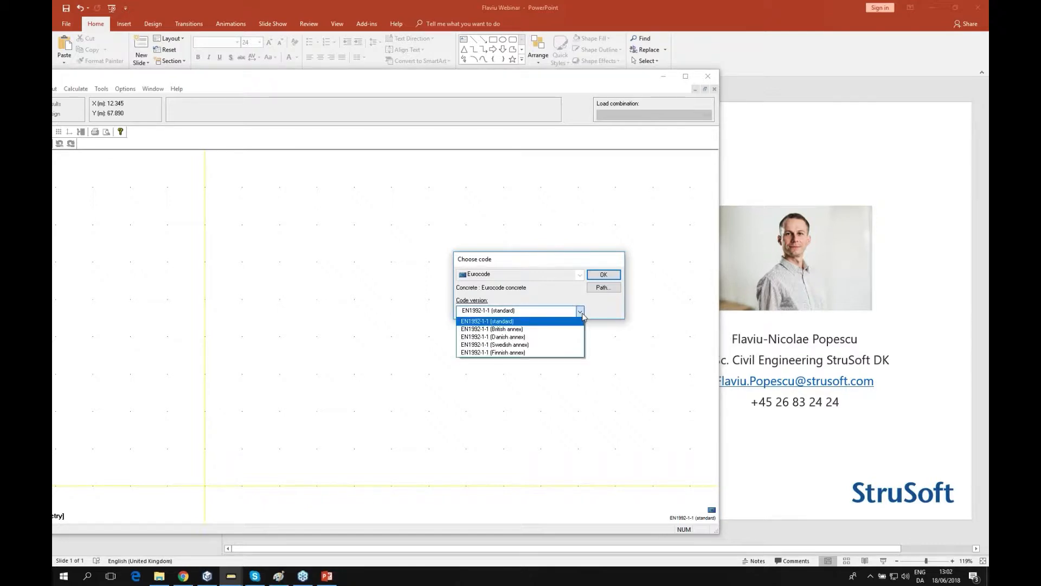
{"action": "left_click", "coordinate": [542, 268]}
{"action": "left_click", "coordinate": [603, 274]}
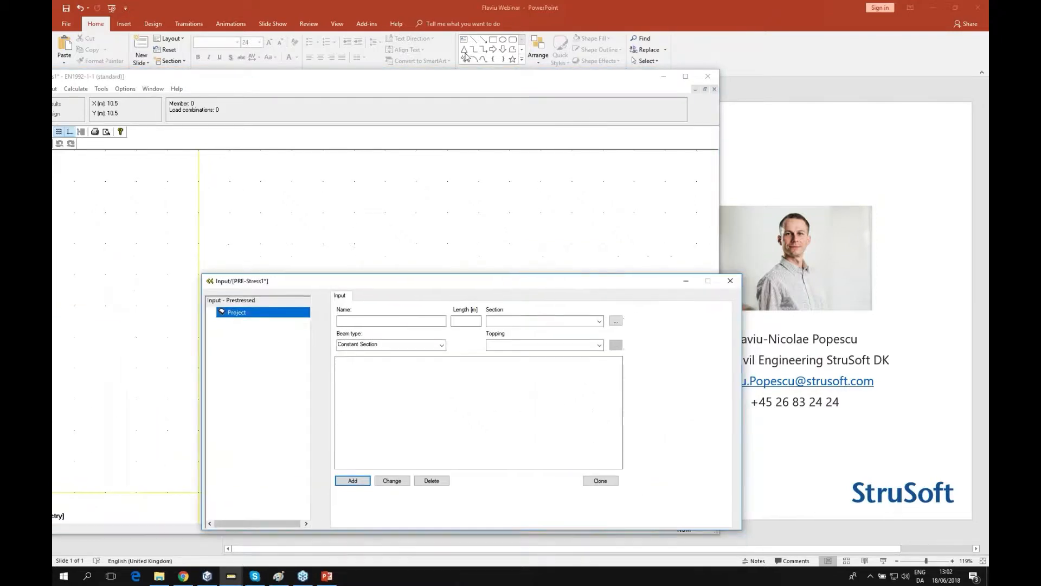
Maximize the PRE-Stress window and enter the new beam's name as Webinar with a length of 12 m
{"action": "left_click_drag", "start_coordinate": [537, 82], "coordinate": [631, 55]}
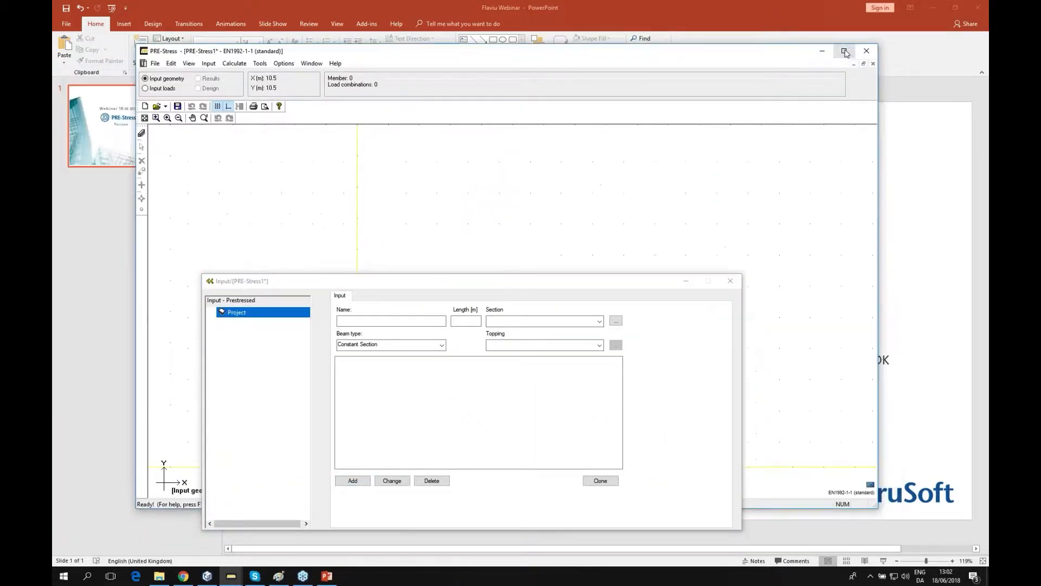
{"action": "left_click", "coordinate": [845, 52]}
{"action": "left_click_drag", "start_coordinate": [442, 280], "coordinate": [502, 203]}
{"action": "left_click", "coordinate": [492, 226]}
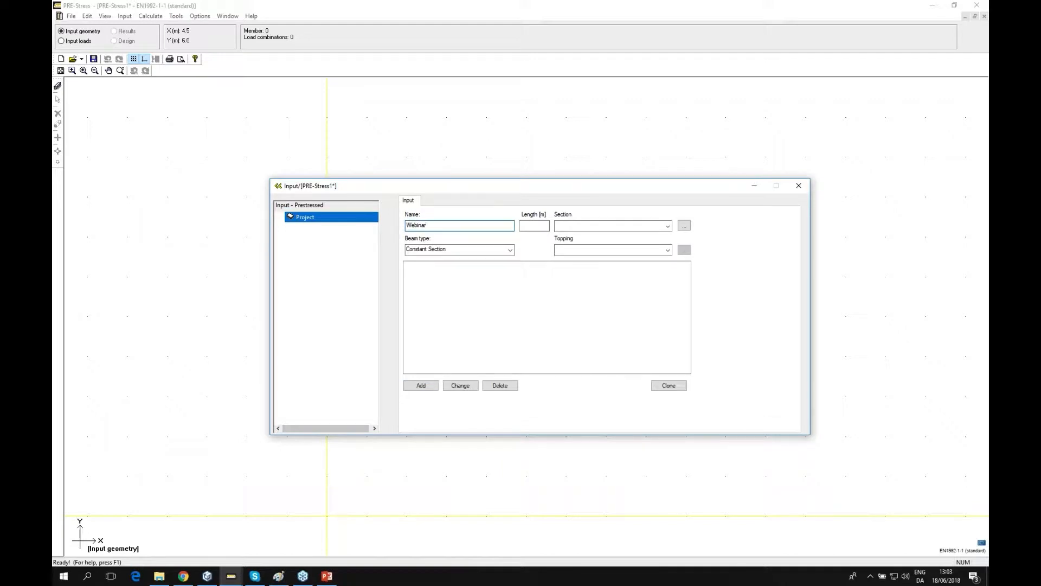
{"action": "key", "text": "Tab"}
{"action": "type", "text": "12"}
Assign the KBE90/30 section from the standard Eurocode concrete KBE-section database to the beam
{"action": "left_click", "coordinate": [685, 225]}
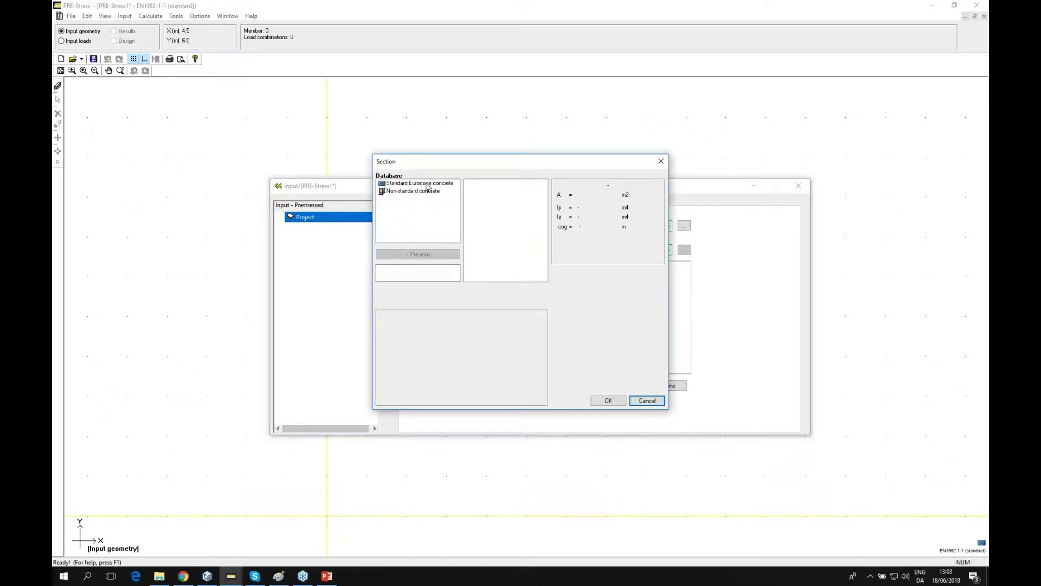
{"action": "left_click", "coordinate": [397, 187]}
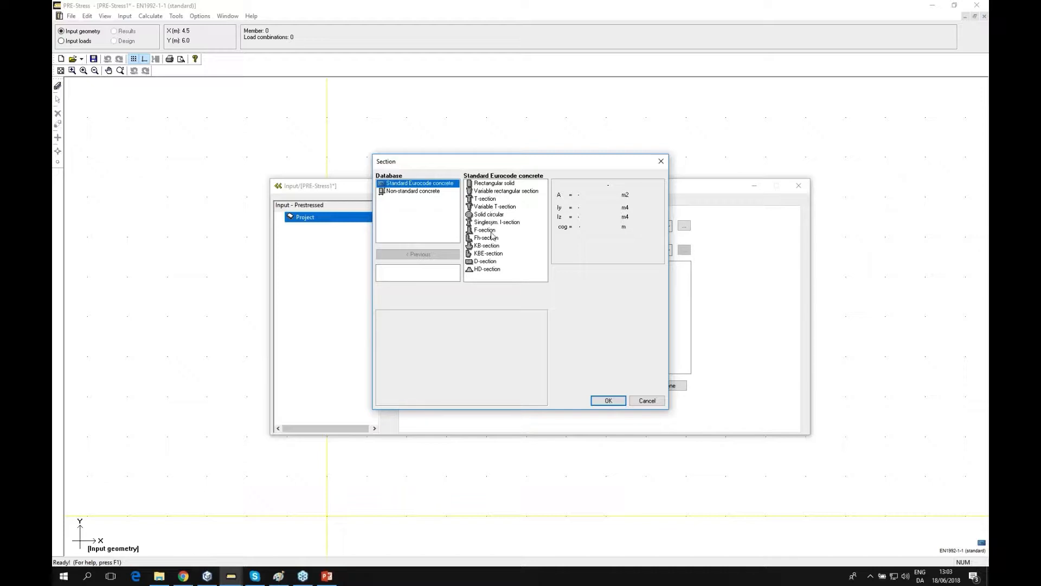
{"action": "double_click", "coordinate": [488, 253]}
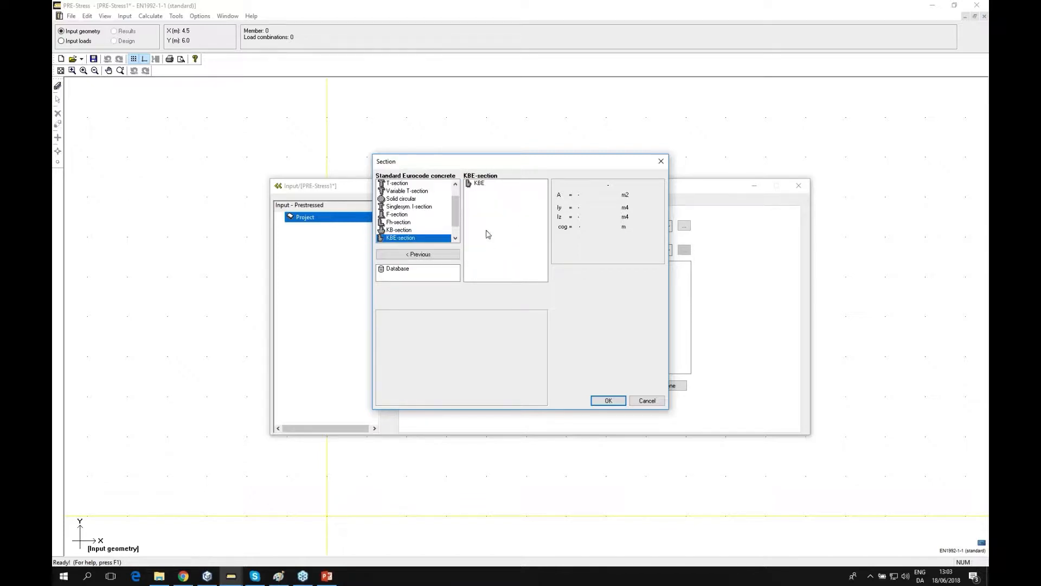
{"action": "double_click", "coordinate": [480, 183]}
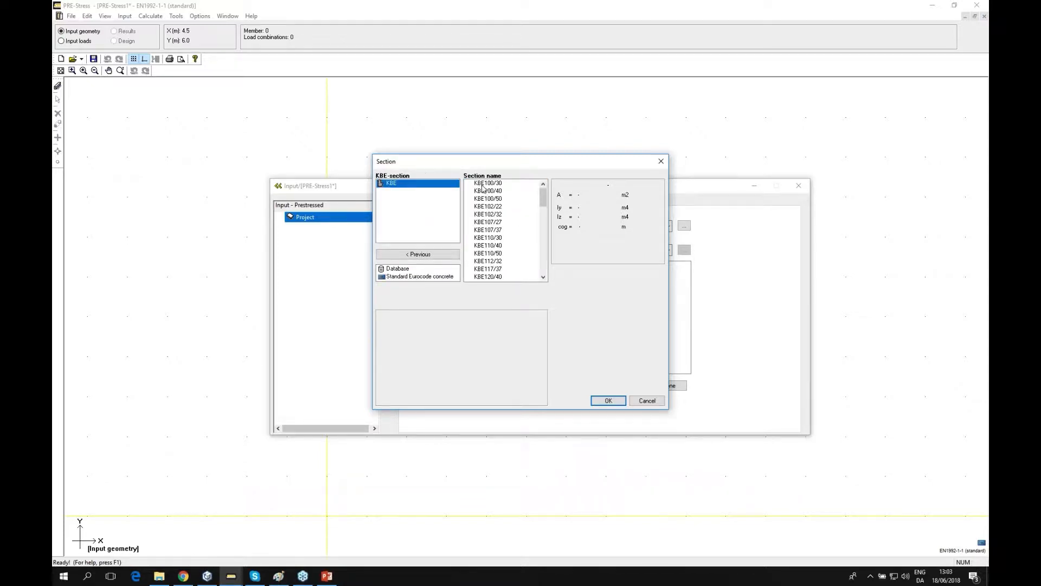
{"action": "left_click_drag", "start_coordinate": [545, 195], "coordinate": [546, 265]}
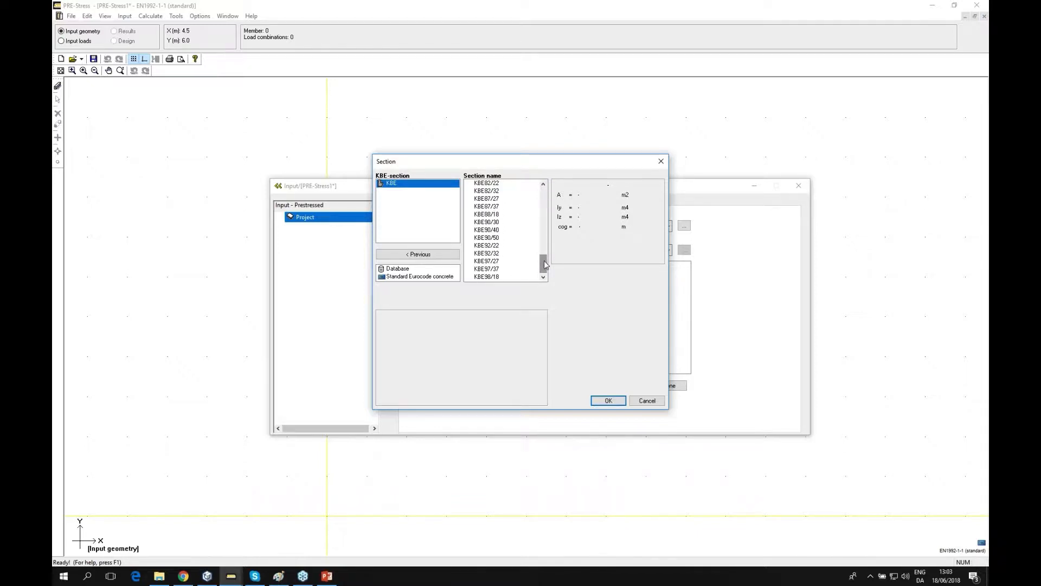
{"action": "left_click", "coordinate": [494, 223]}
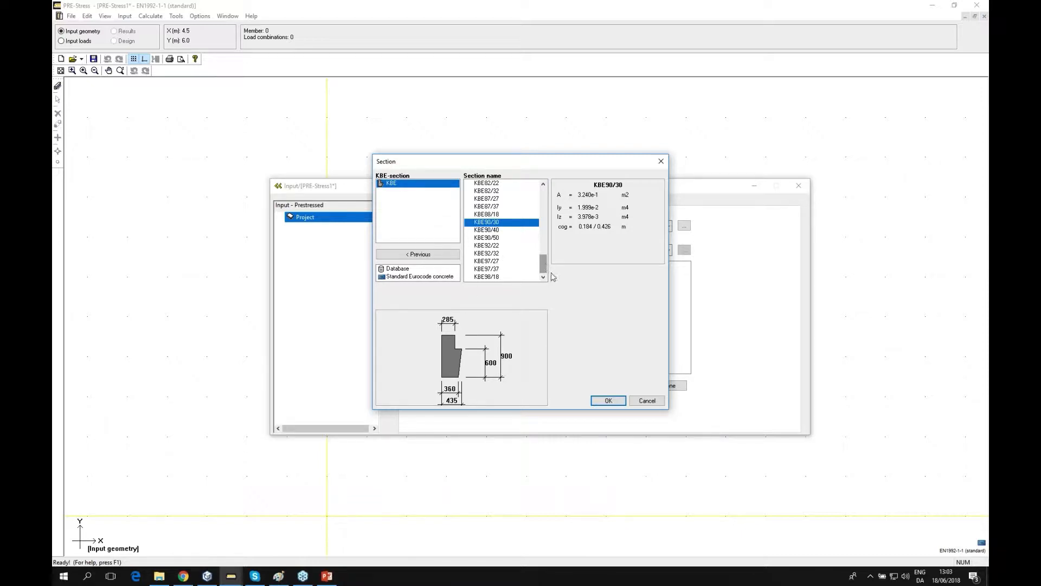
{"action": "left_click", "coordinate": [608, 401]}
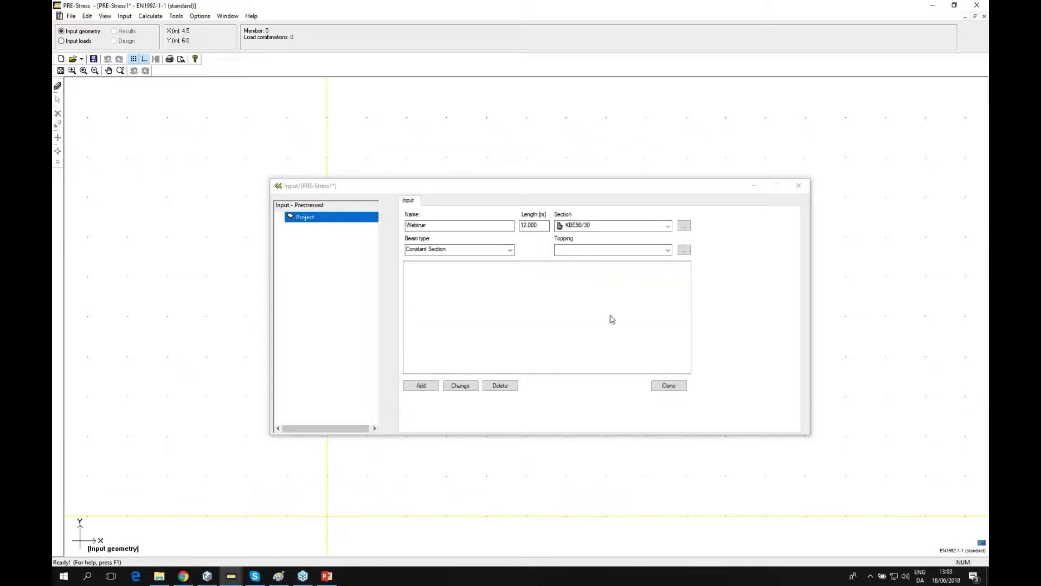
Start adding the beam and create the load cases Self weight, Live and SW Hollow cores for it
{"action": "left_click", "coordinate": [429, 386]}
{"action": "left_click", "coordinate": [428, 386]}
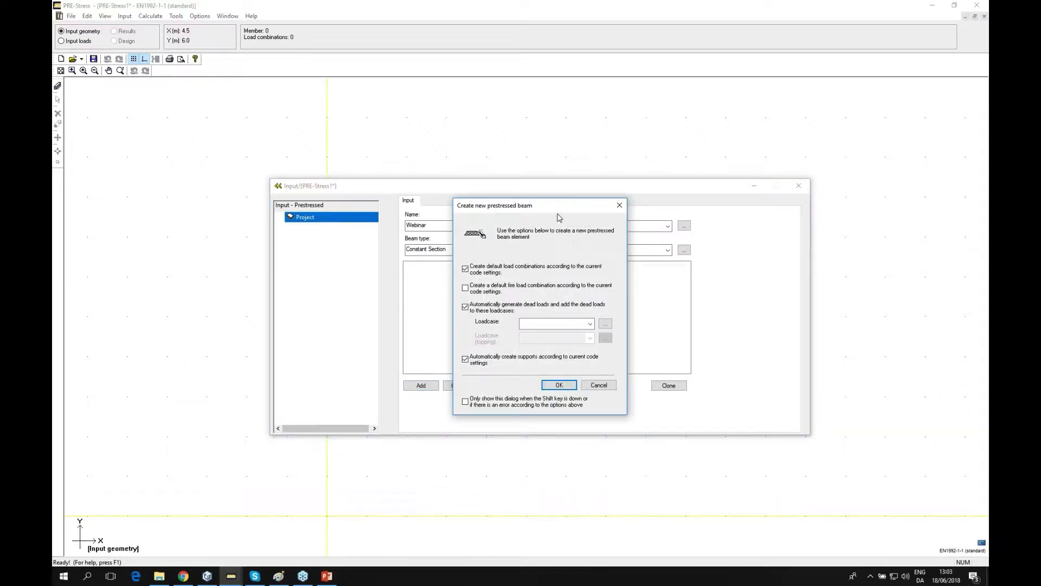
{"action": "left_click_drag", "start_coordinate": [557, 206], "coordinate": [594, 200]}
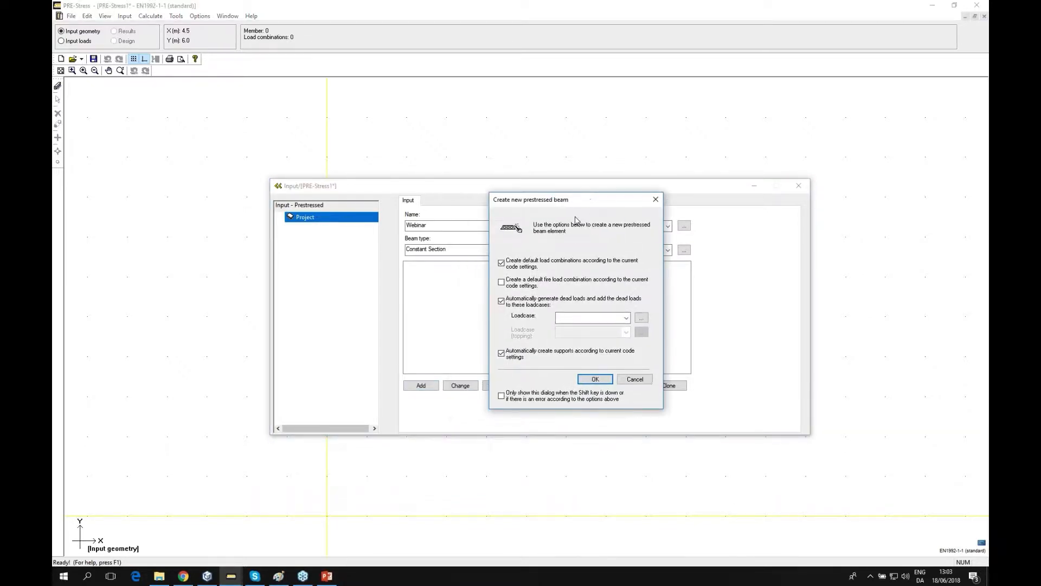
{"action": "left_click", "coordinate": [641, 319]}
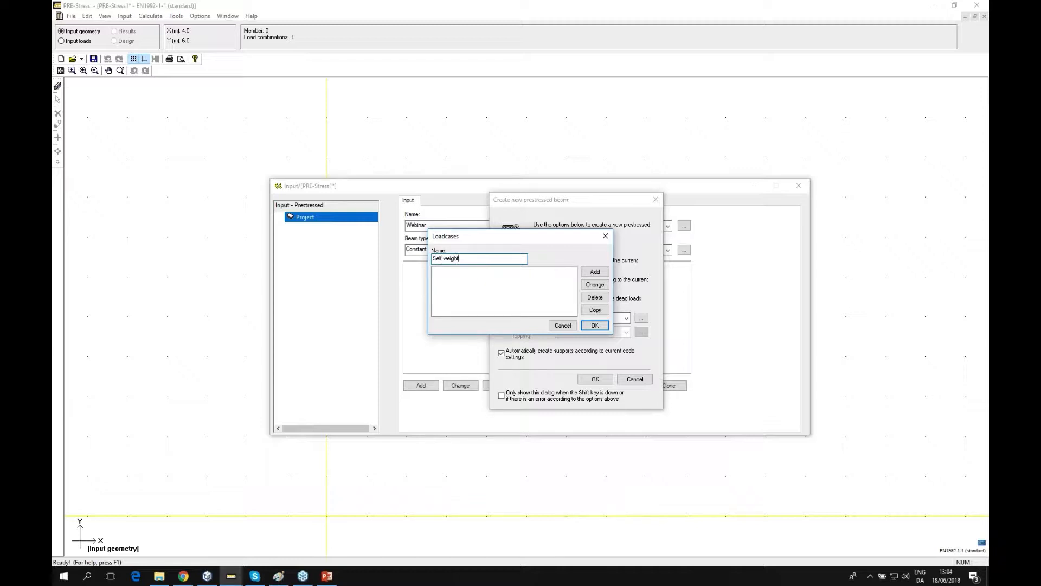
{"action": "type", "text": "Self weight"}
{"action": "left_click", "coordinate": [594, 272]}
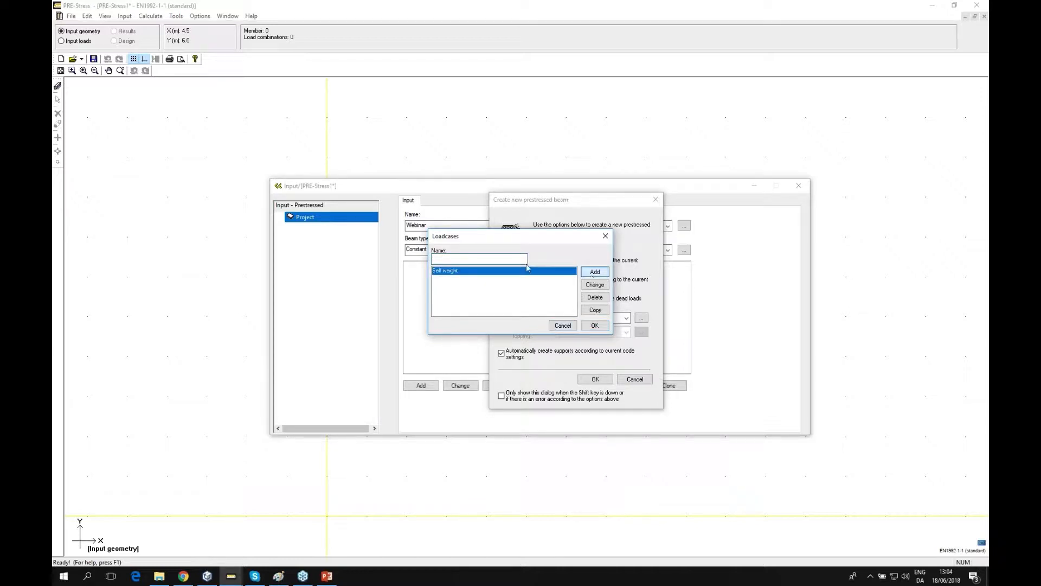
{"action": "type", "text": "Live"}
{"action": "left_click", "coordinate": [595, 272]}
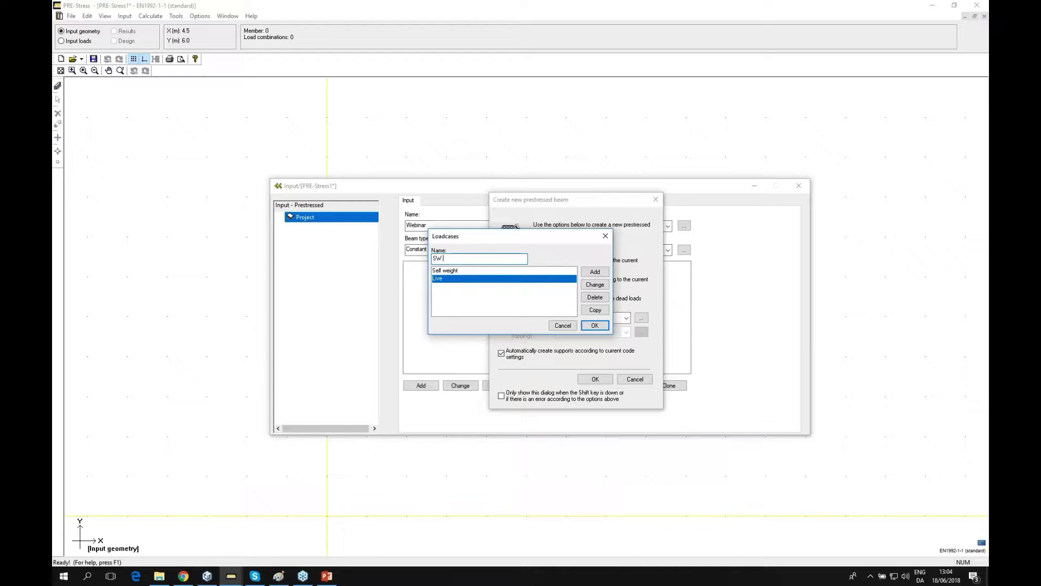
{"action": "type", "text": "SW Hollow cores"}
{"action": "left_click", "coordinate": [592, 272]}
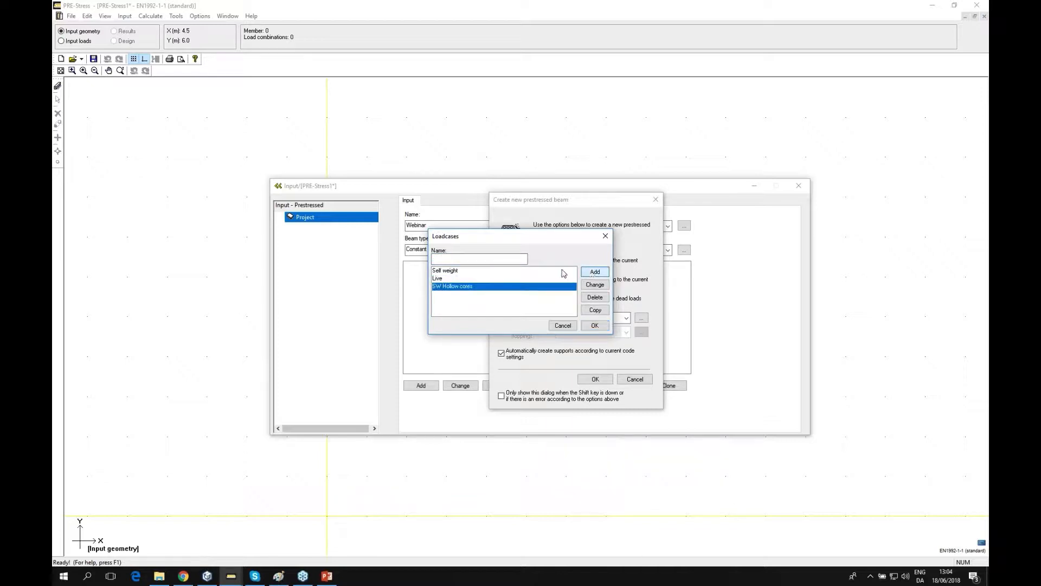
Assign the generated dead loads to the Self weight load case and create the beam with a default fire load combination
{"action": "left_click", "coordinate": [488, 271]}
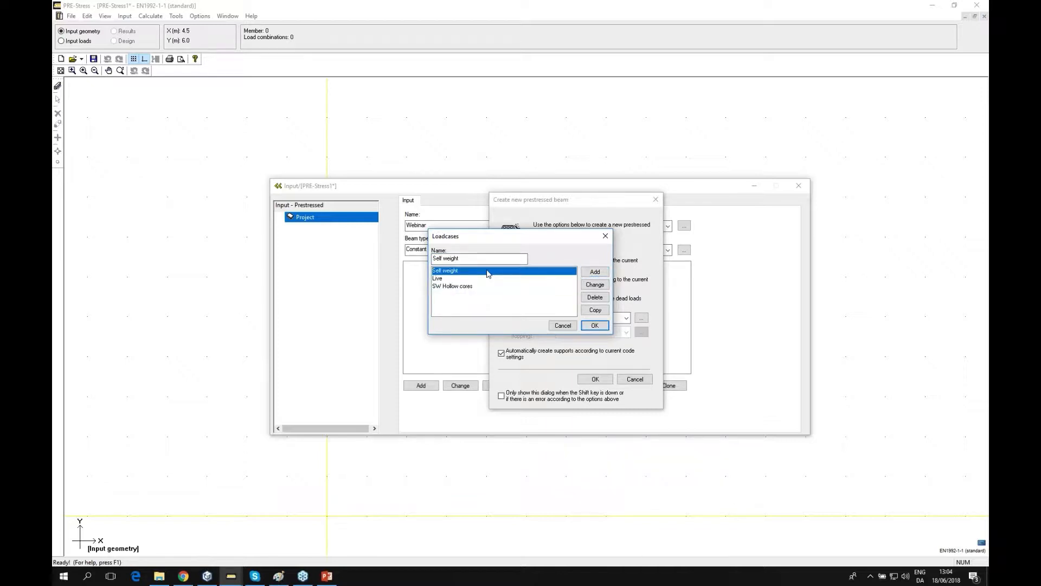
{"action": "left_click", "coordinate": [603, 327]}
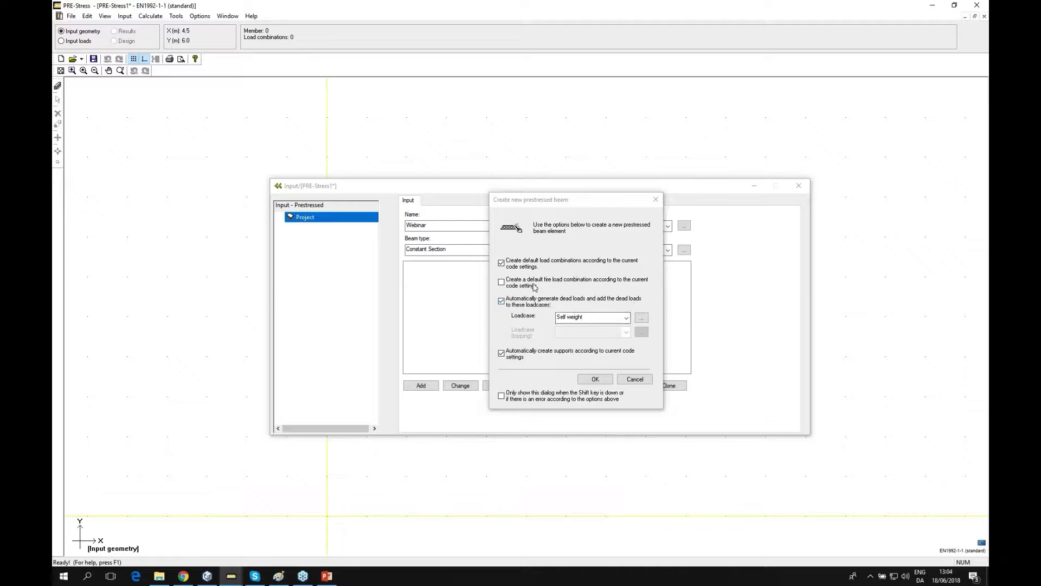
{"action": "left_click", "coordinate": [501, 283]}
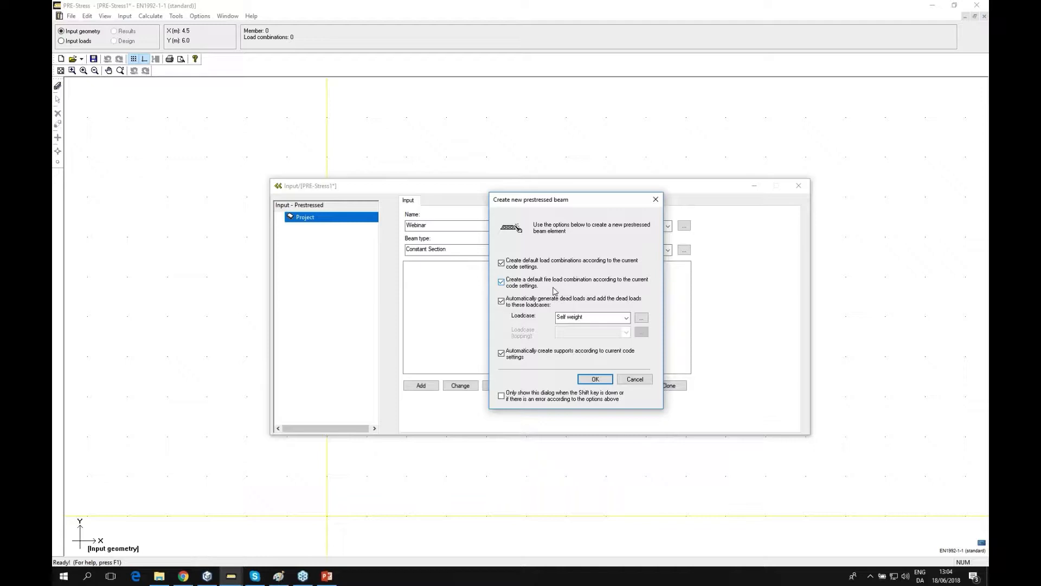
{"action": "left_click", "coordinate": [596, 379]}
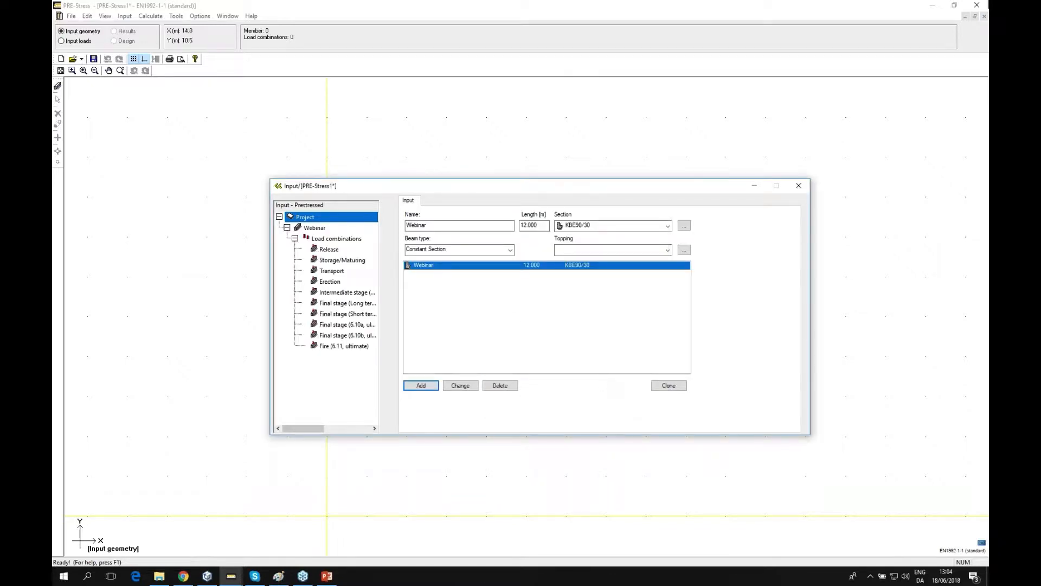
{"action": "left_click", "coordinate": [981, 25]}
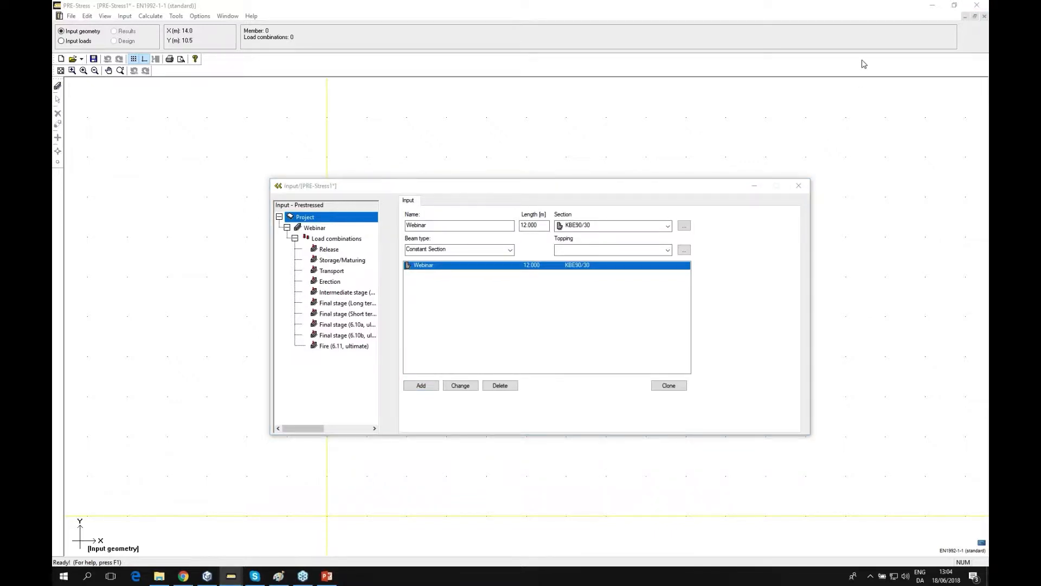
{"action": "left_click", "coordinate": [846, 20]}
{"action": "left_click_drag", "start_coordinate": [602, 192], "coordinate": [617, 155]}
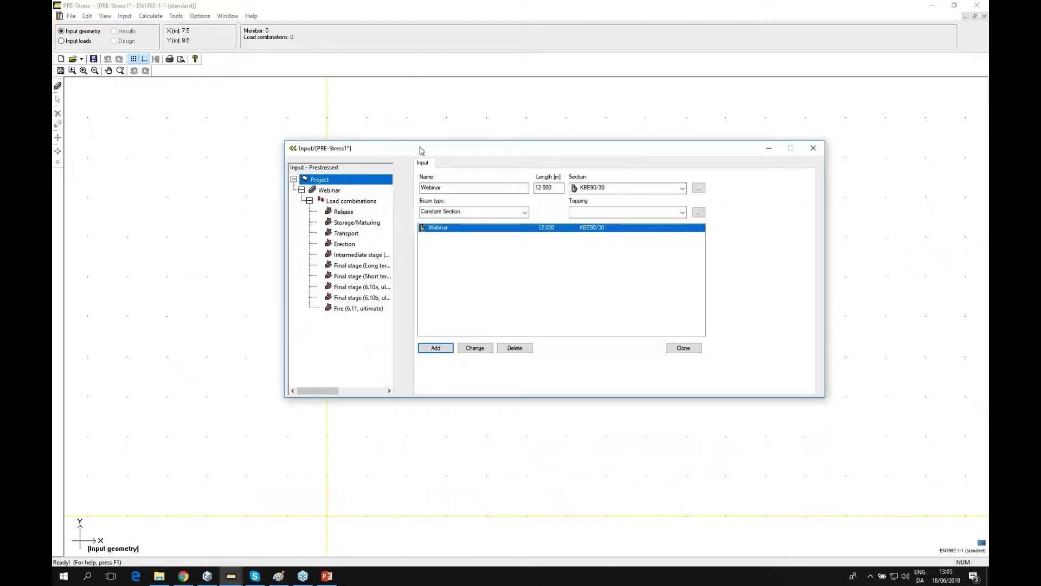
{"action": "left_click_drag", "start_coordinate": [415, 149], "coordinate": [388, 154]}
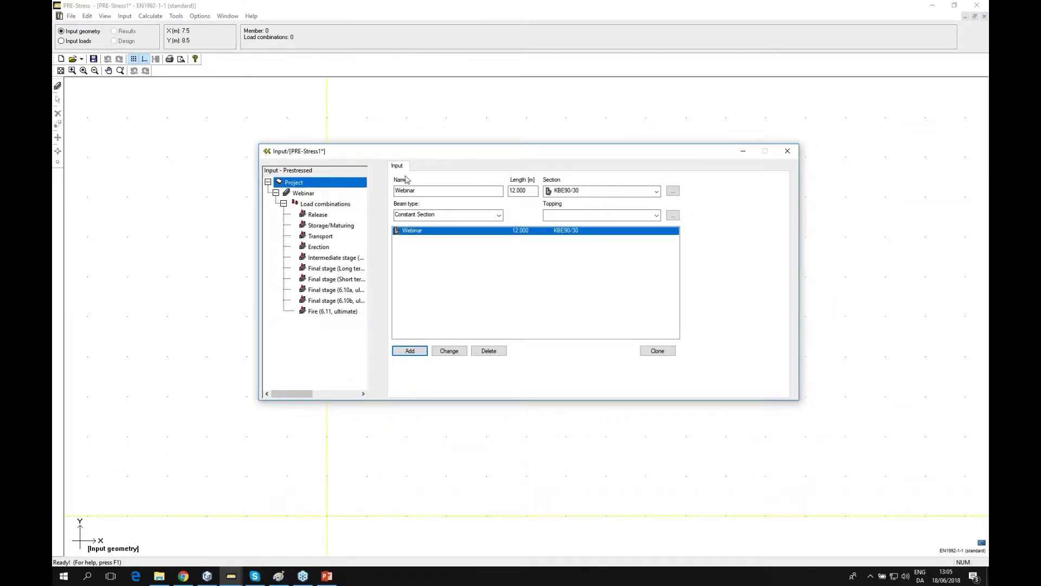
Add one layer of main reinforcement to the Webinar beam with 4 bottom strands and 2 top bars
{"action": "left_click", "coordinate": [304, 194]}
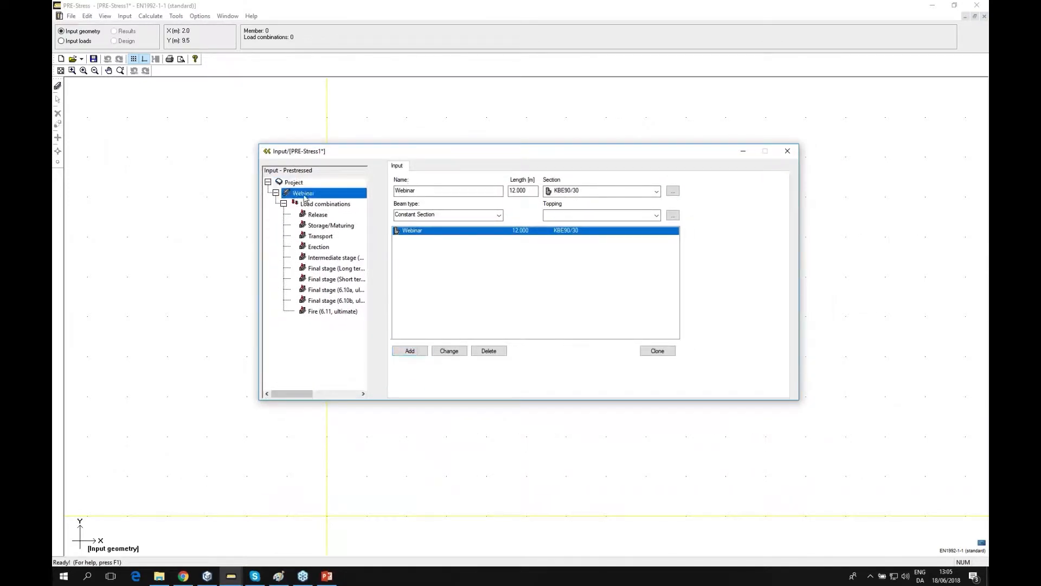
{"action": "left_click_drag", "start_coordinate": [464, 151], "coordinate": [437, 140]}
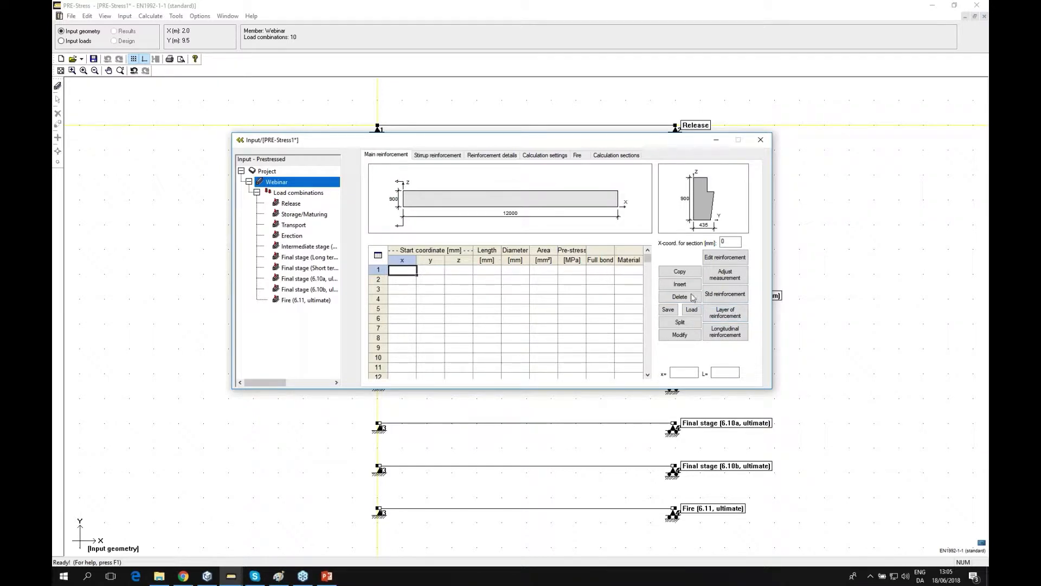
{"action": "left_click", "coordinate": [738, 319]}
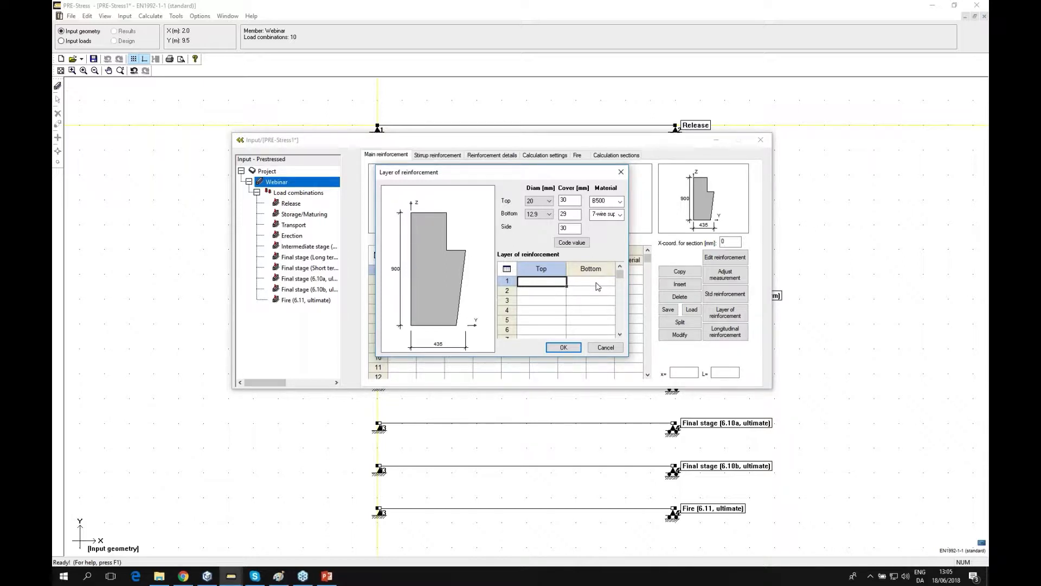
{"action": "left_click", "coordinate": [599, 287]}
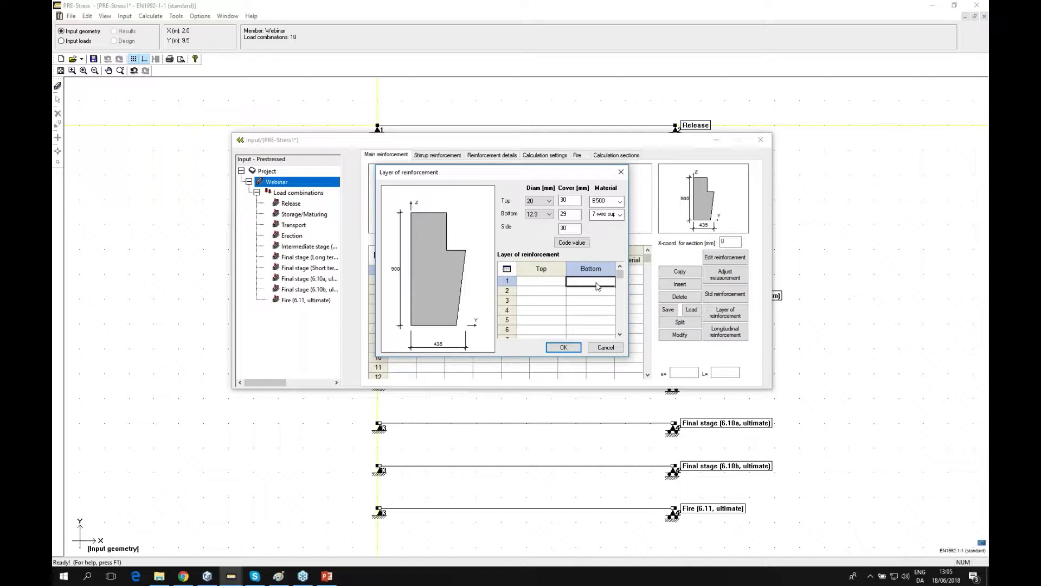
{"action": "type", "text": "4"}
{"action": "left_click", "coordinate": [550, 284]}
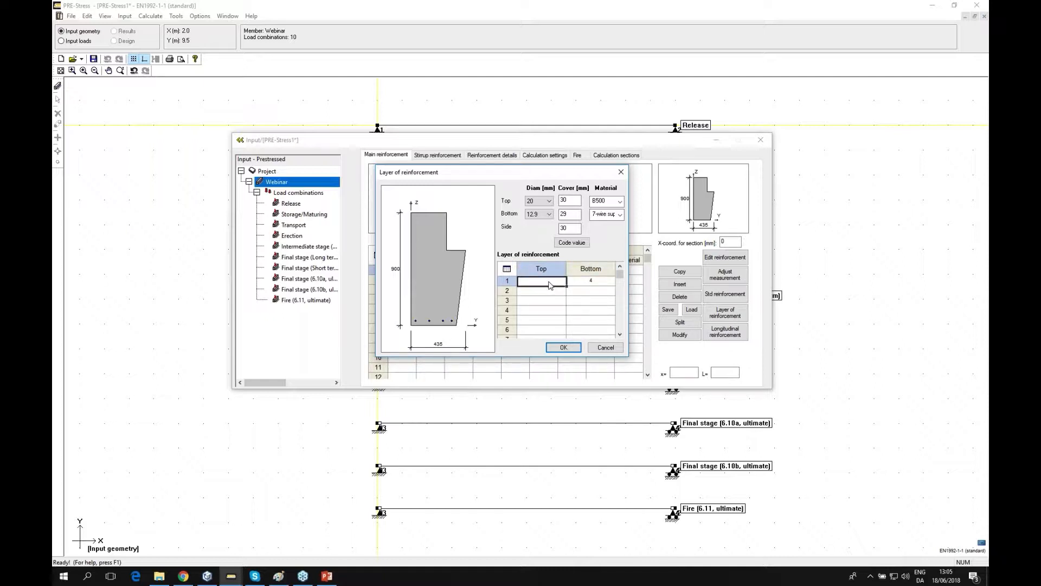
{"action": "type", "text": "2"}
{"action": "left_click", "coordinate": [548, 294]}
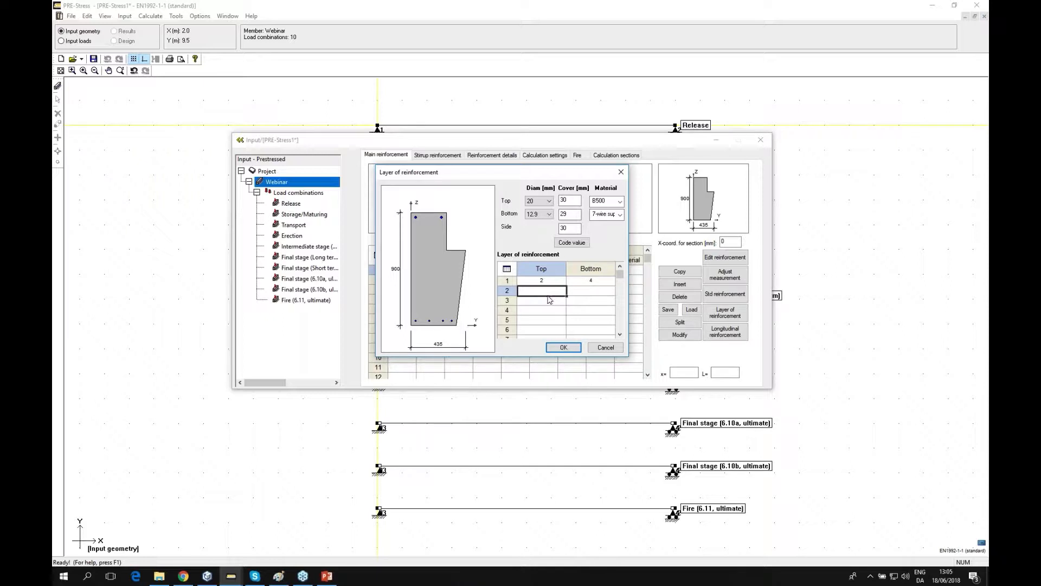
{"action": "left_click", "coordinate": [564, 347]}
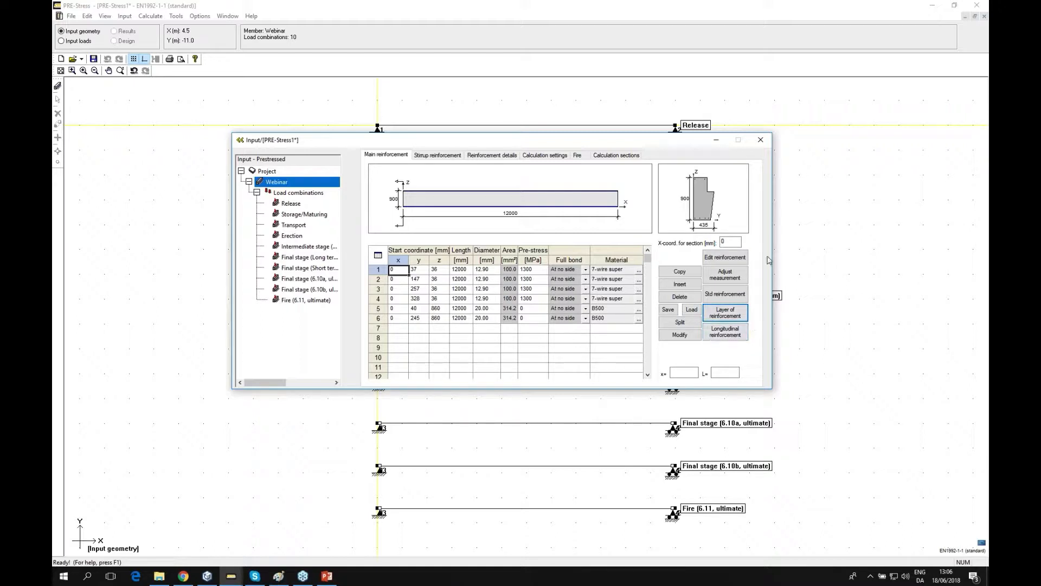
Place initial longitudinal reinforcement of 8 mm B500 bars in the beam section, try to apply it and decline to continue with the unplaced bars
{"action": "left_click_drag", "start_coordinate": [655, 140], "coordinate": [654, 133]}
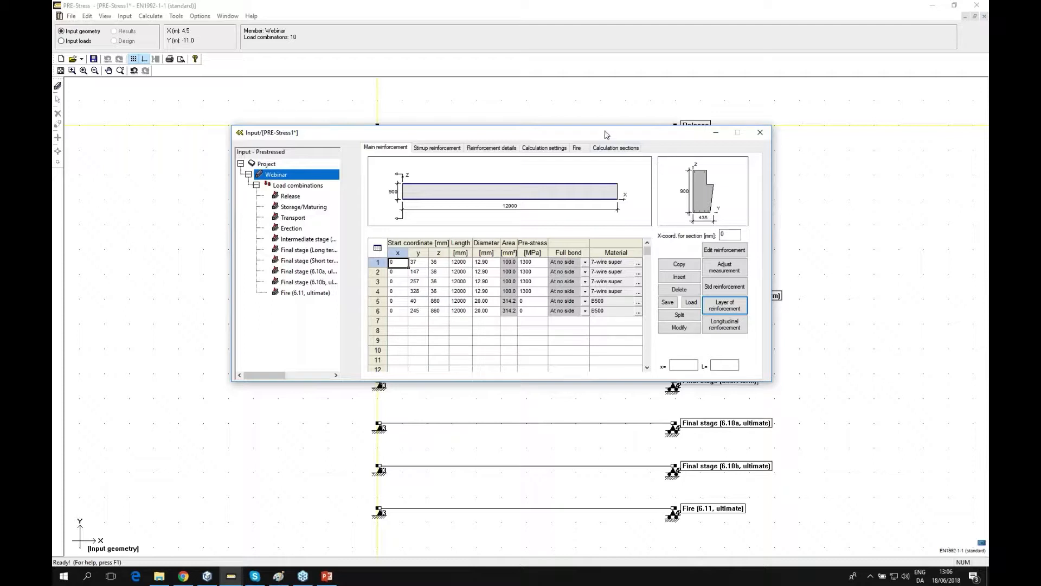
{"action": "left_click_drag", "start_coordinate": [610, 137], "coordinate": [628, 155]}
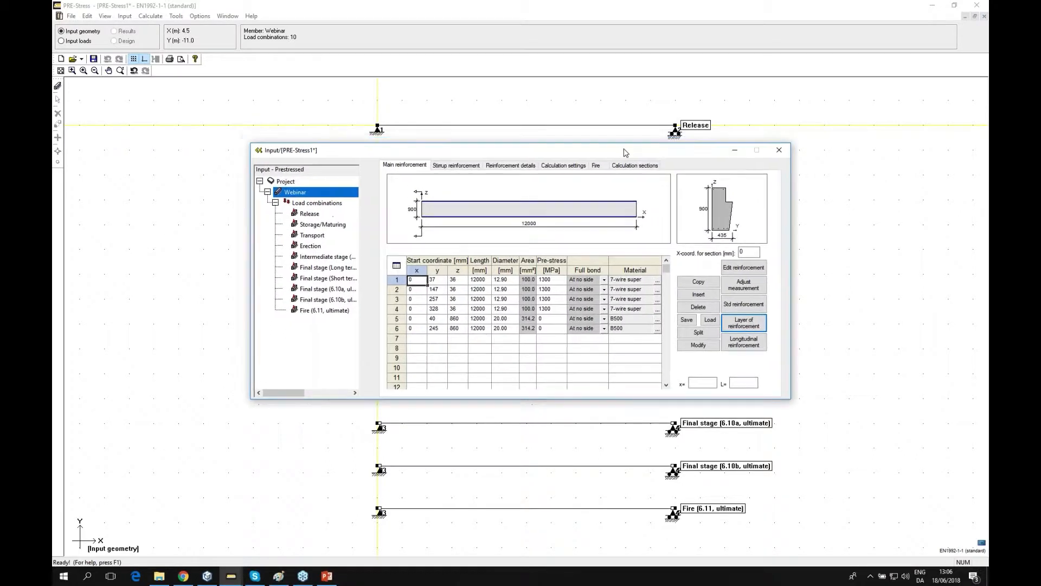
{"action": "left_click", "coordinate": [748, 346]}
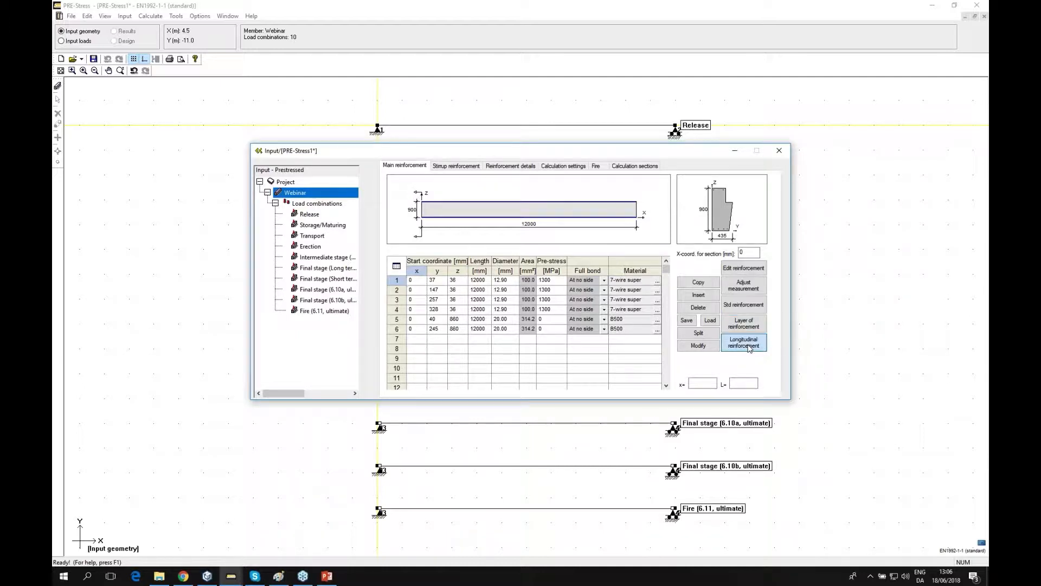
{"action": "left_click_drag", "start_coordinate": [520, 164], "coordinate": [520, 161]}
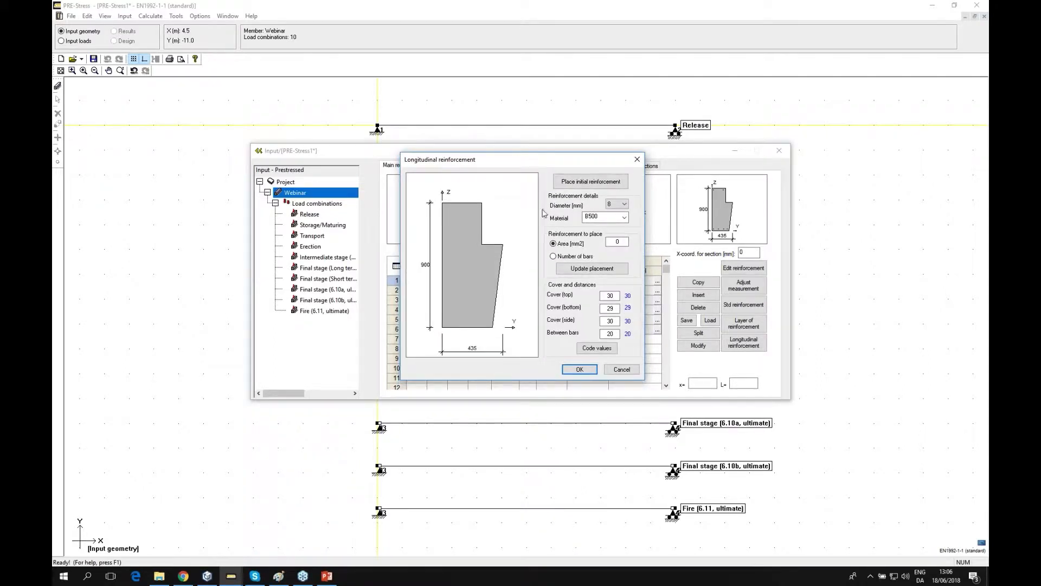
{"action": "left_click", "coordinate": [591, 182]}
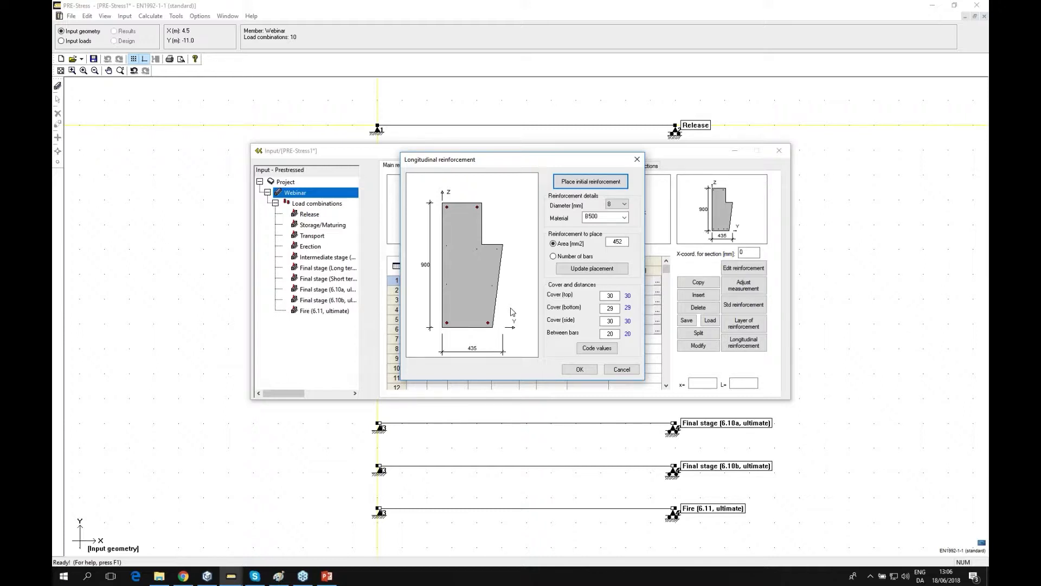
{"action": "left_click", "coordinate": [609, 320]}
{"action": "left_click", "coordinate": [580, 369]}
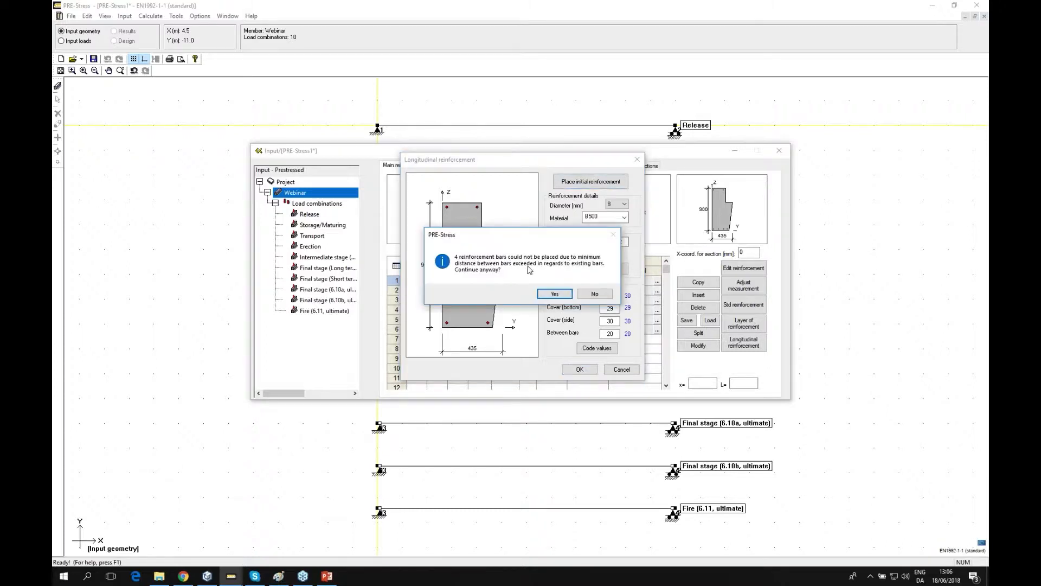
{"action": "left_click", "coordinate": [595, 294]}
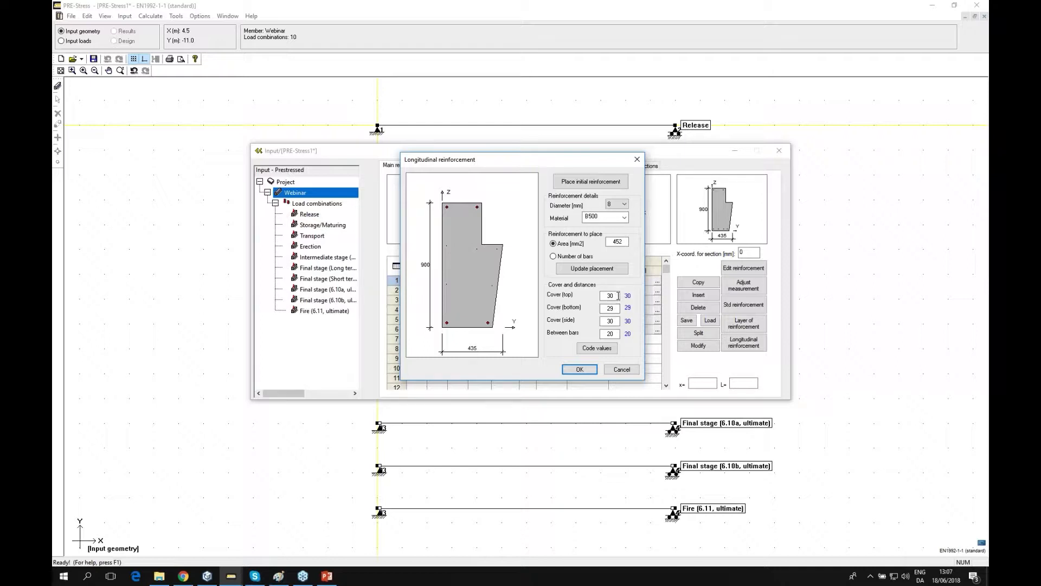
Try a top cover of 60 mm for the longitudinal bars, settle on 70 mm and update the placement
{"action": "left_click_drag", "start_coordinate": [616, 295], "coordinate": [586, 295]}
{"action": "type", "text": "60"}
{"action": "left_click", "coordinate": [593, 271]}
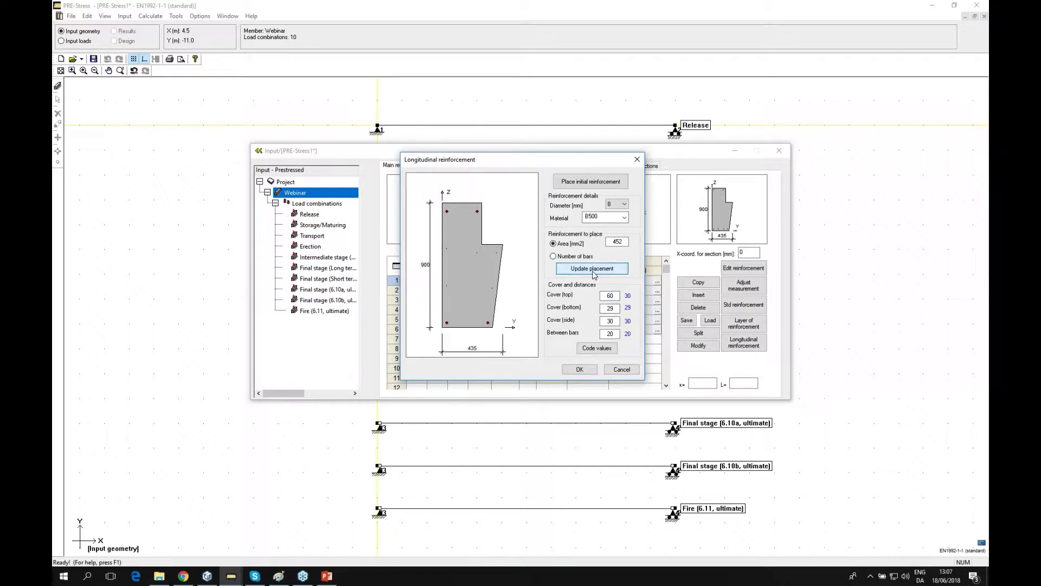
{"action": "left_click_drag", "start_coordinate": [616, 295], "coordinate": [598, 296]}
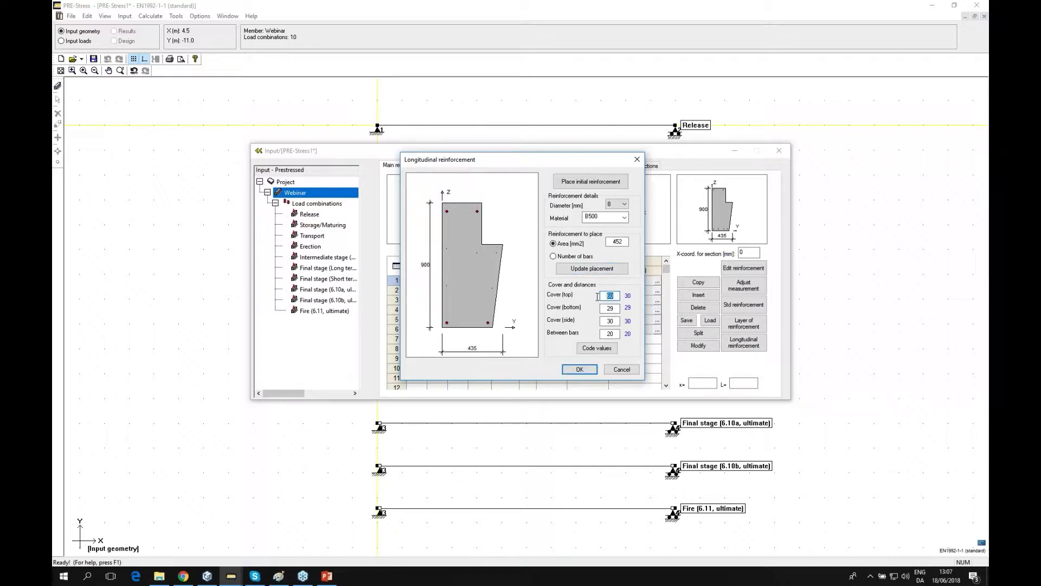
{"action": "type", "text": "70"}
{"action": "left_click", "coordinate": [593, 271]}
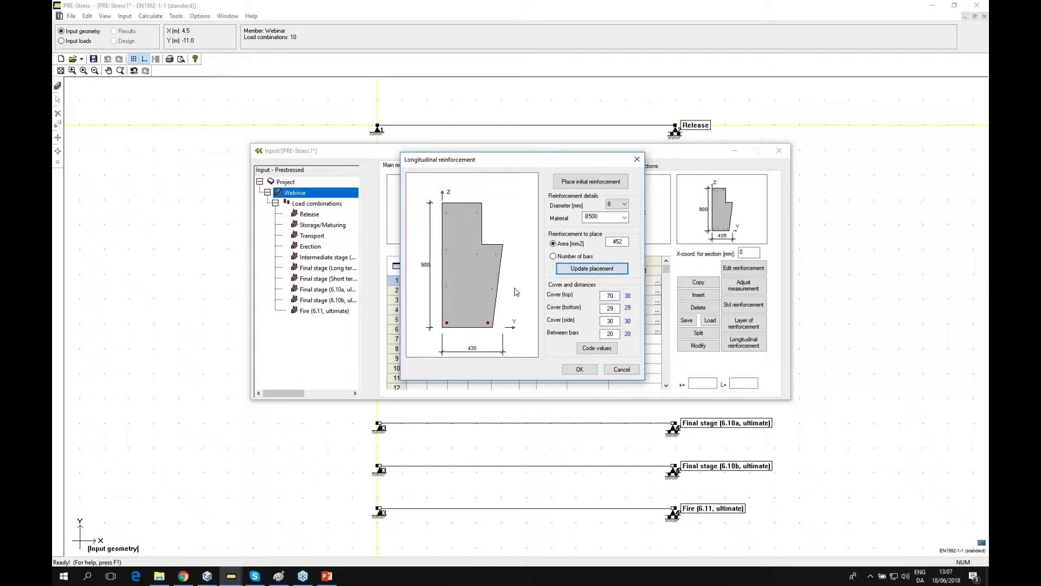
Set the bottom cover of the longitudinal bars to 70 mm, update the placement and apply the longitudinal reinforcement to the beam
{"action": "left_click", "coordinate": [618, 321]}
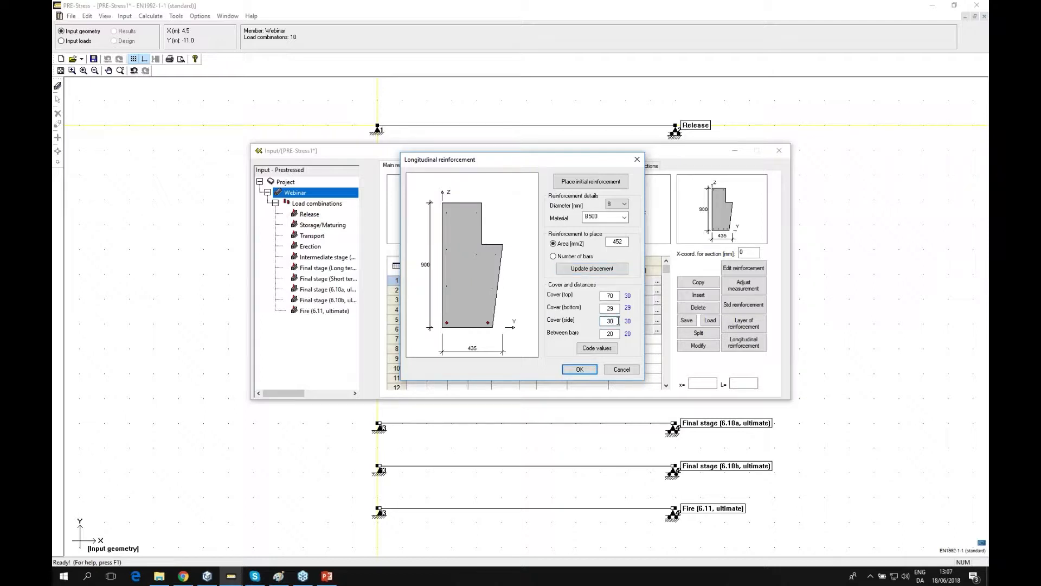
{"action": "double_click", "coordinate": [617, 309]}
{"action": "type", "text": "60"}
{"action": "left_click", "coordinate": [592, 269]}
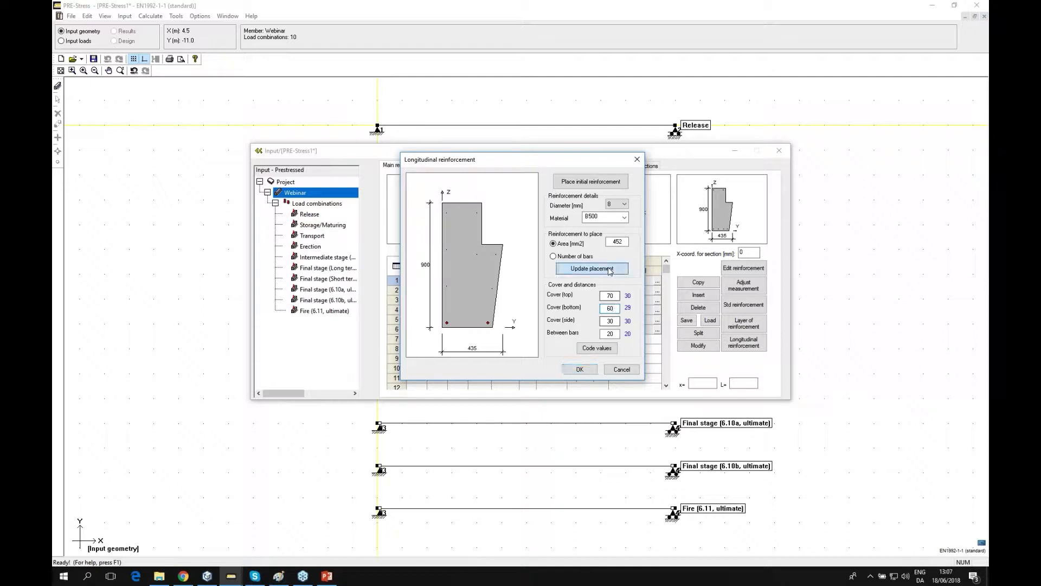
{"action": "double_click", "coordinate": [609, 308]}
{"action": "type", "text": "7"}
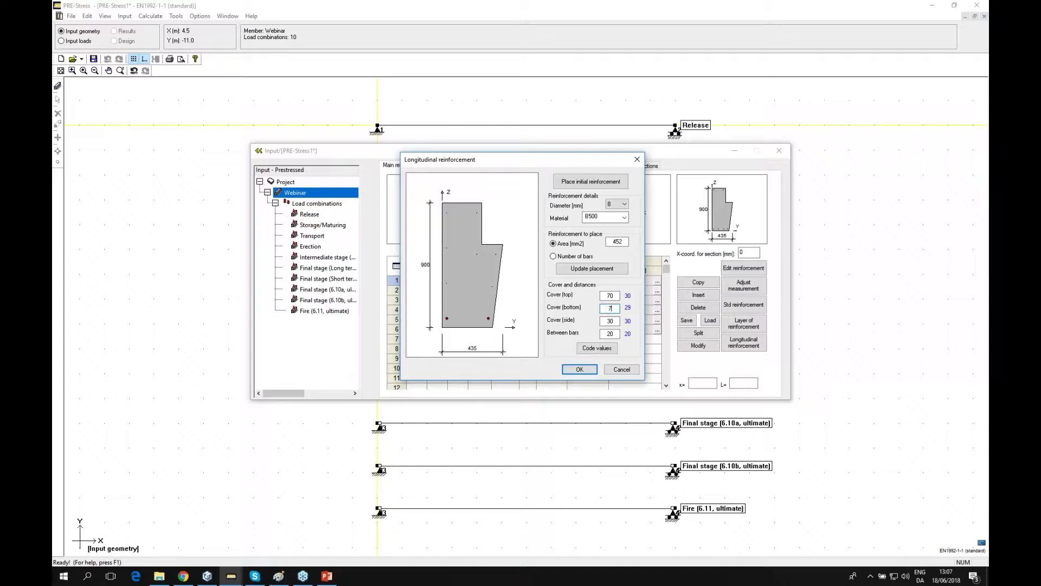
{"action": "left_click", "coordinate": [602, 271]}
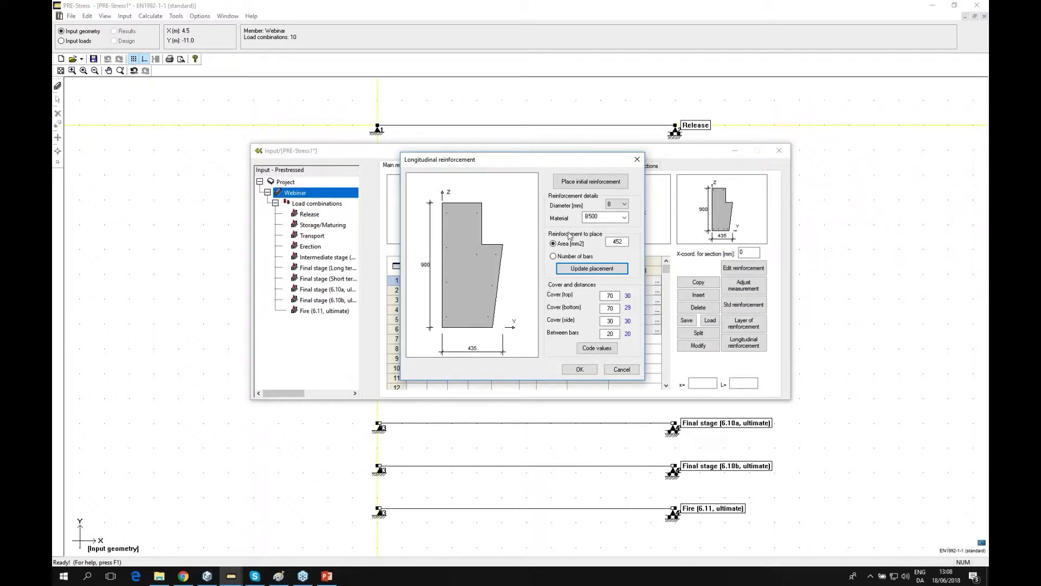
{"action": "left_click", "coordinate": [579, 370]}
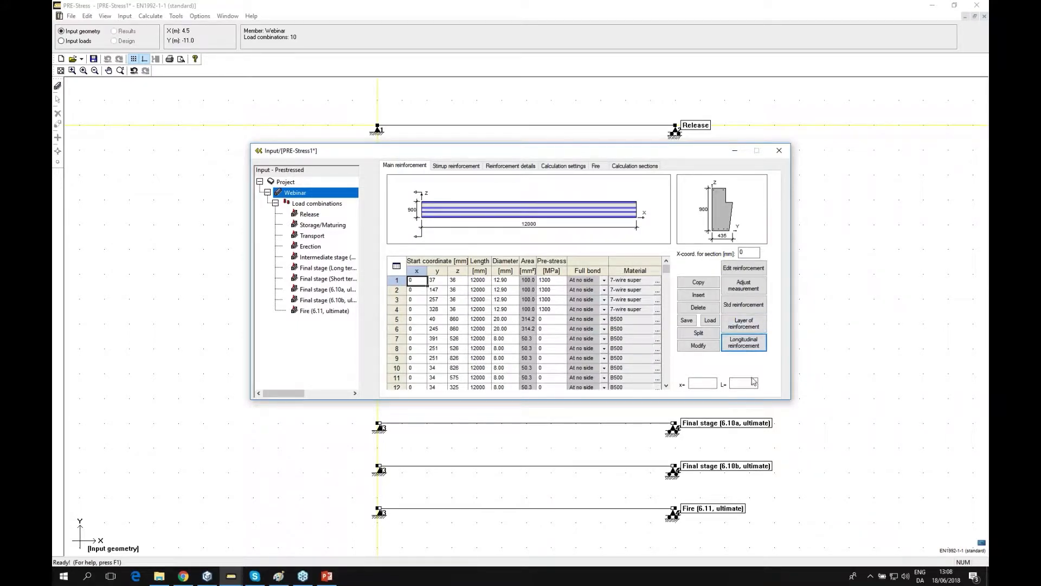
Enable automatic design of stirrups for the Webinar beam
{"action": "left_click", "coordinate": [757, 342]}
{"action": "left_click", "coordinate": [457, 166]}
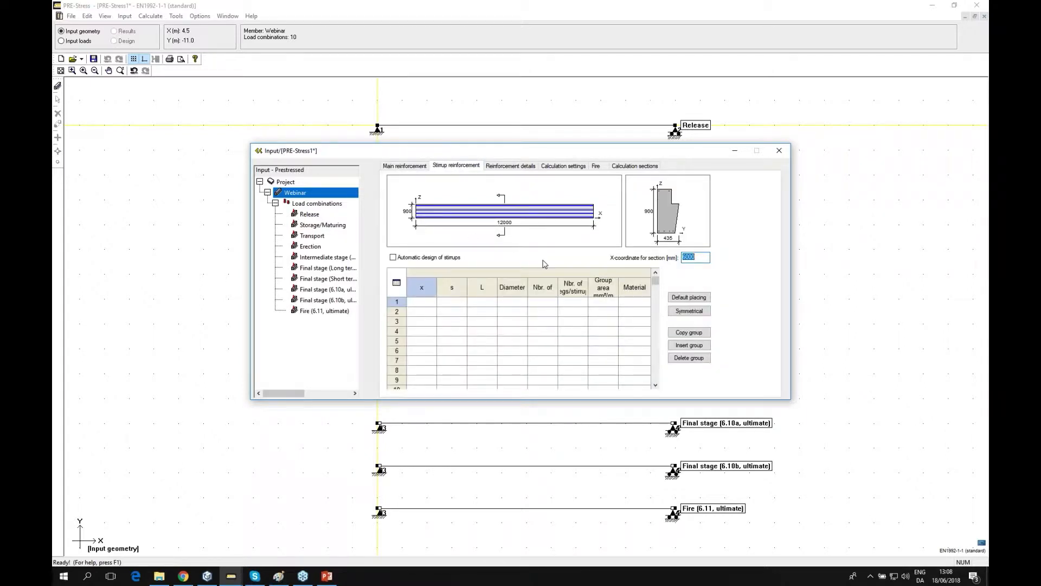
{"action": "left_click", "coordinate": [394, 258]}
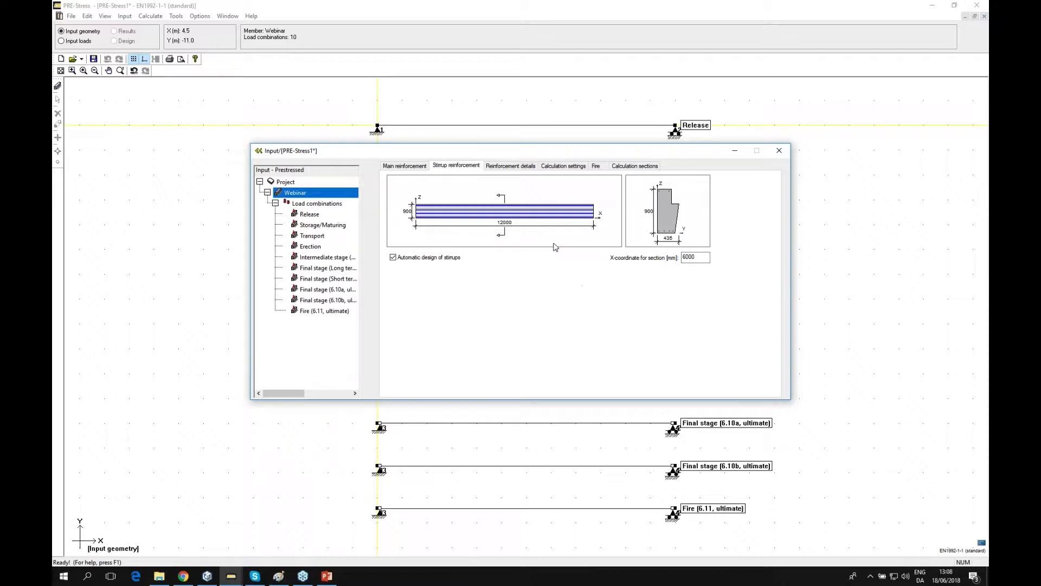
Review the beam's reinforcement details, calculation settings, fire settings and calculation sections, and return to its main reinforcement
{"action": "left_click", "coordinate": [514, 169]}
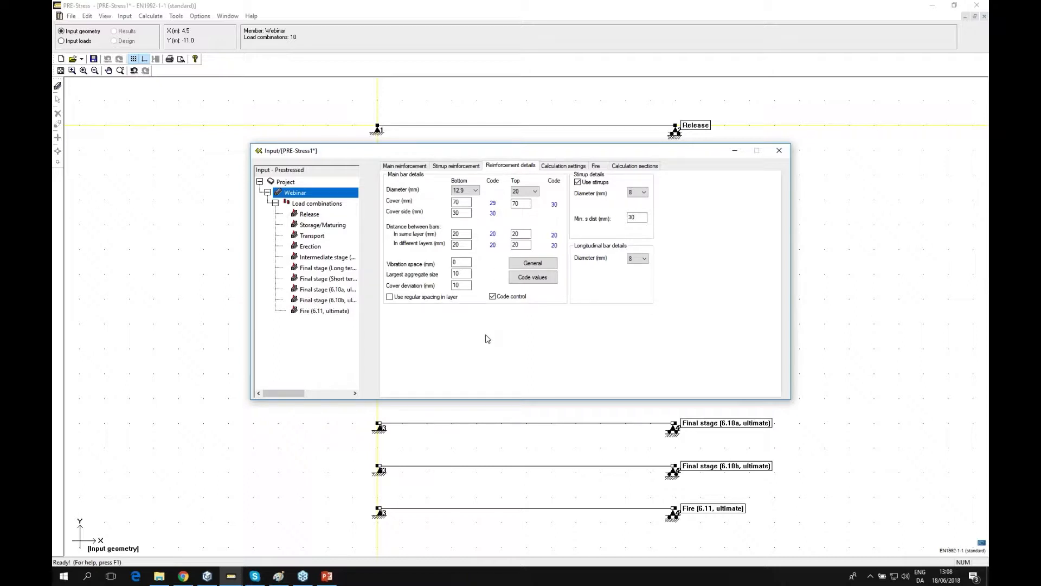
{"action": "left_click", "coordinate": [561, 167]}
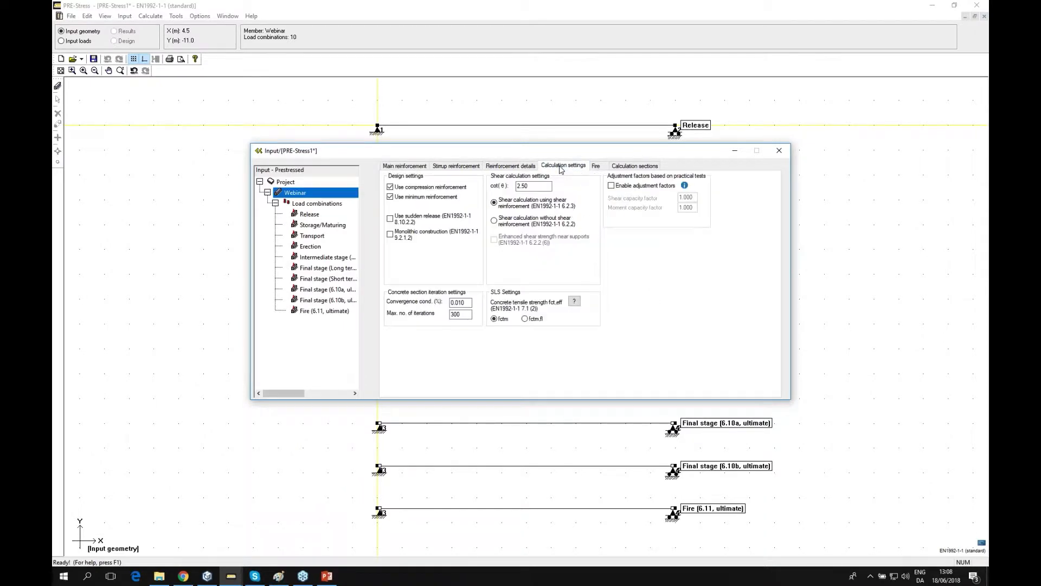
{"action": "left_click", "coordinate": [596, 166]}
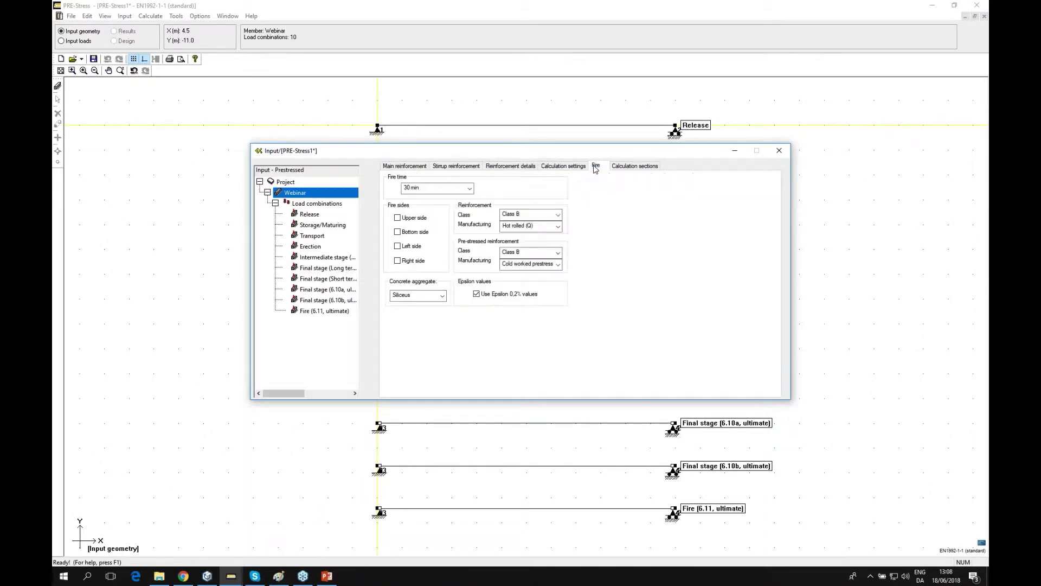
{"action": "left_click", "coordinate": [631, 166]}
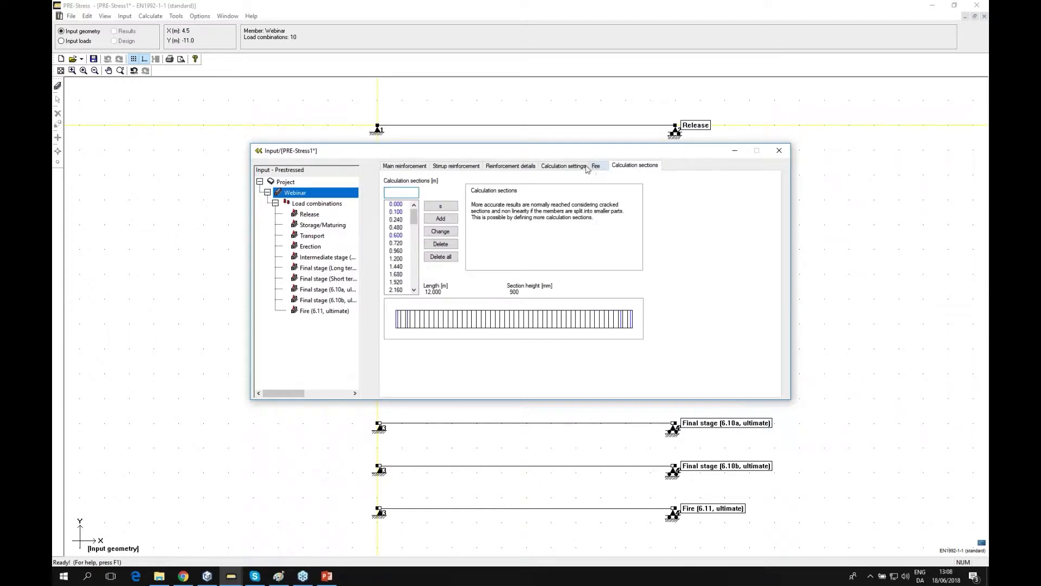
{"action": "left_click", "coordinate": [419, 169]}
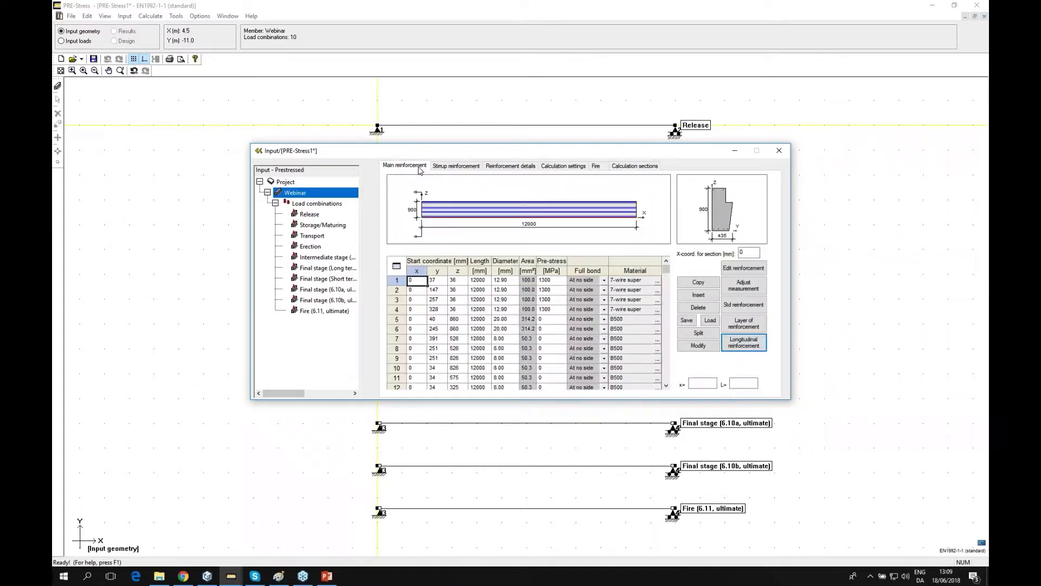
Collapse the input window to its project tree and switch to load input for the Live load case
{"action": "left_click_drag", "start_coordinate": [406, 153], "coordinate": [307, 160]}
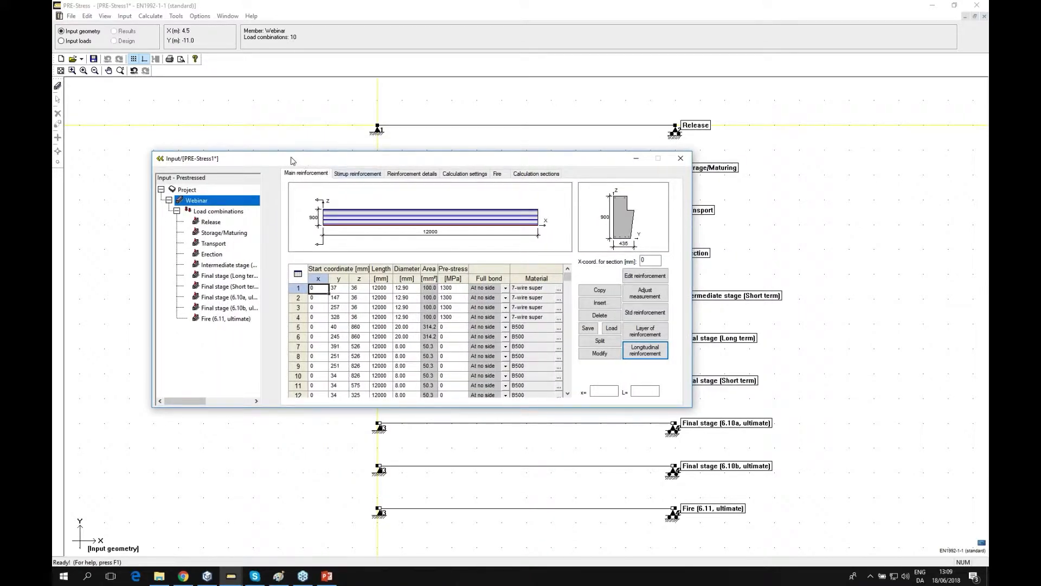
{"action": "left_click_drag", "start_coordinate": [288, 161], "coordinate": [277, 167]}
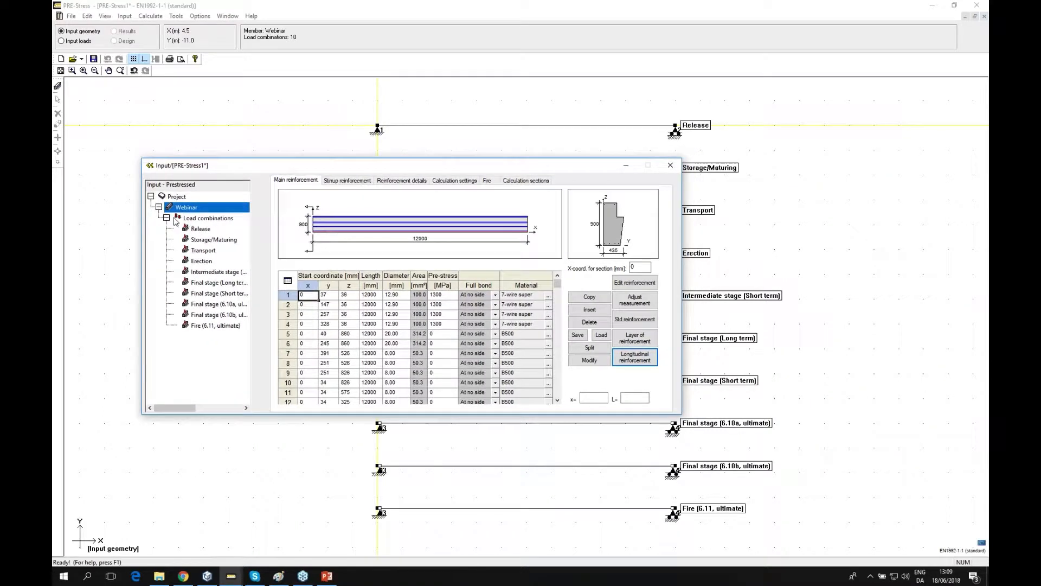
{"action": "left_click", "coordinate": [150, 167]}
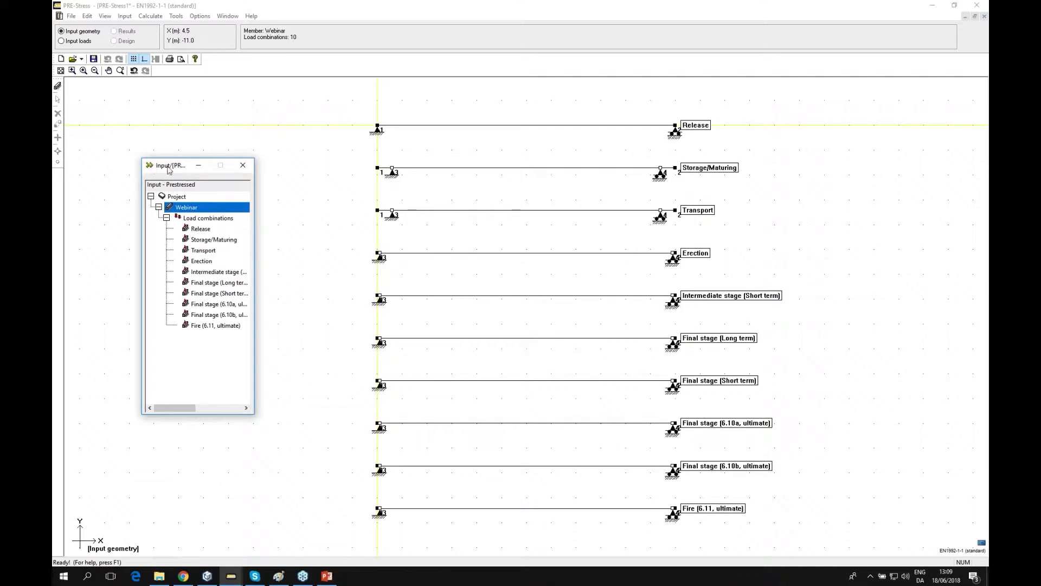
{"action": "left_click_drag", "start_coordinate": [164, 171], "coordinate": [146, 175]}
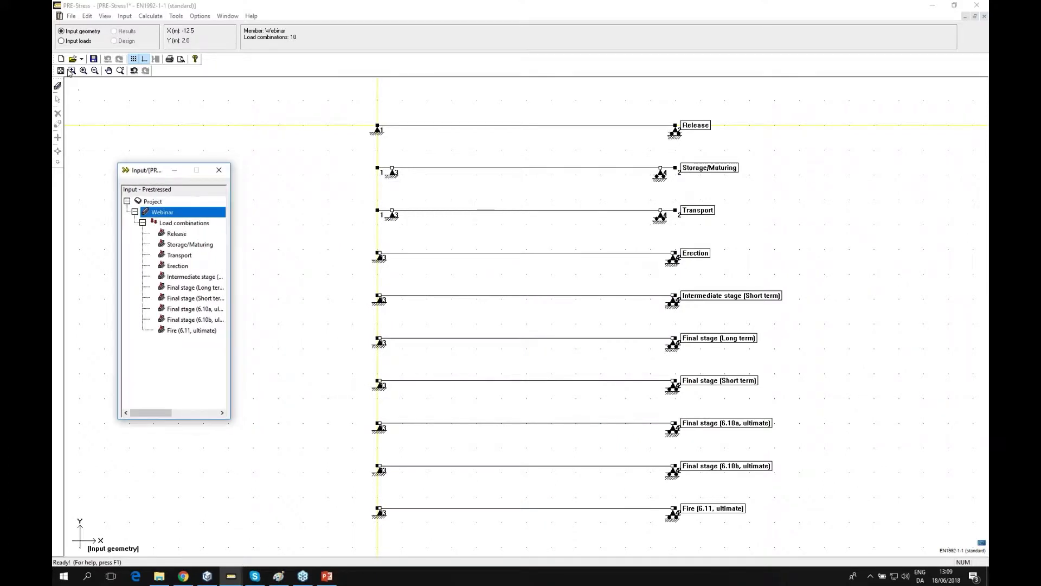
{"action": "left_click", "coordinate": [61, 42]}
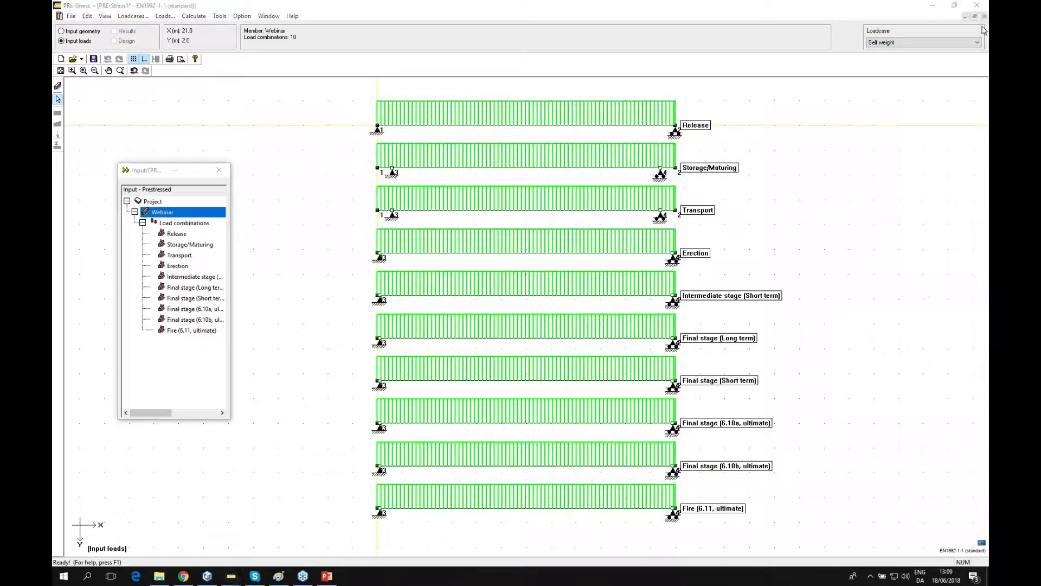
{"action": "left_click", "coordinate": [904, 42]}
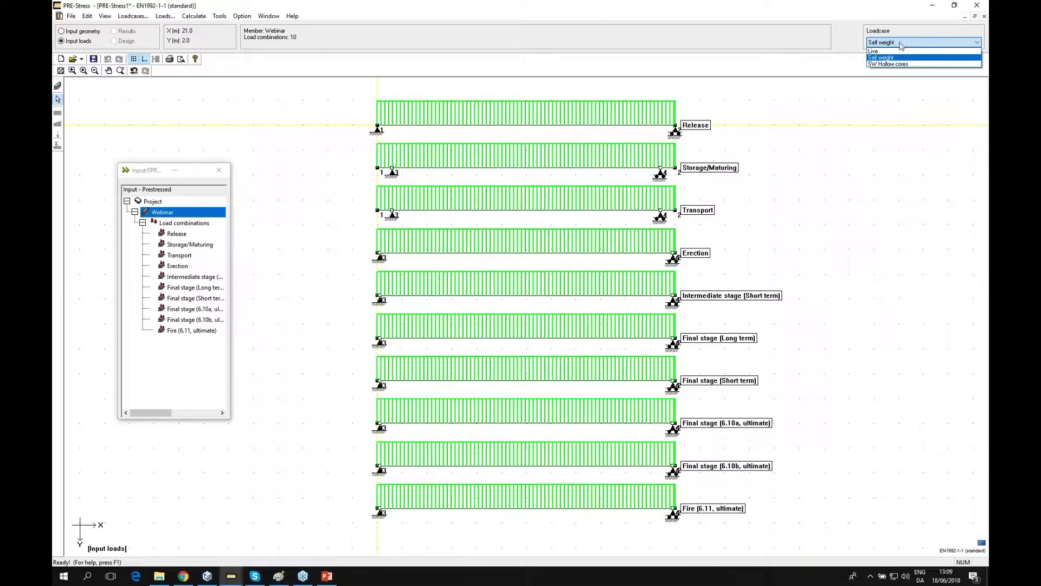
{"action": "left_click", "coordinate": [879, 52]}
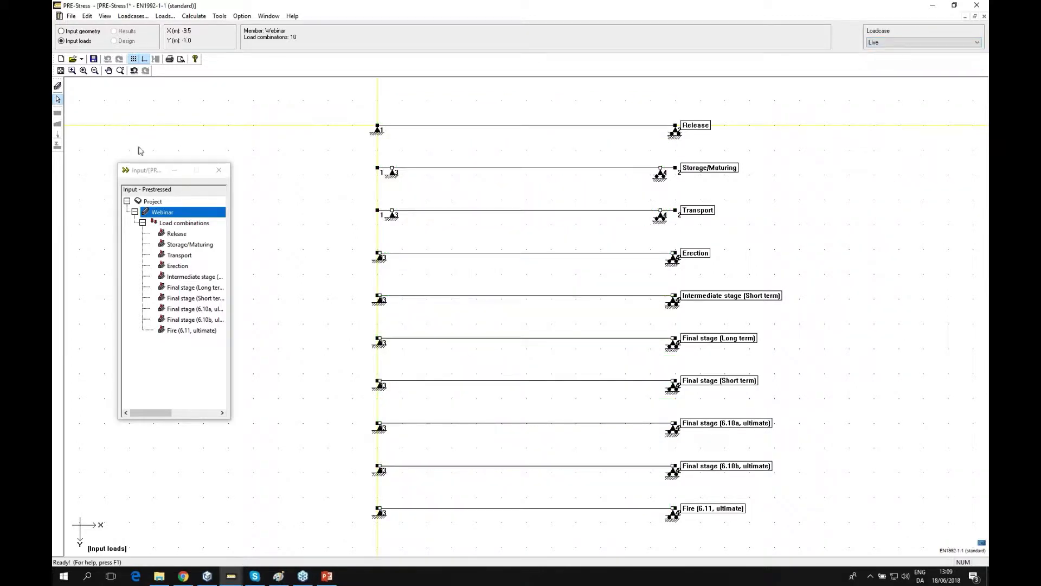
Apply a 10 kN/m uniform live load to the Intermediate stage (Short term) beam, with 0.075 m eccentricity and section reference Right
{"action": "left_click_drag", "start_coordinate": [150, 175], "coordinate": [150, 161]}
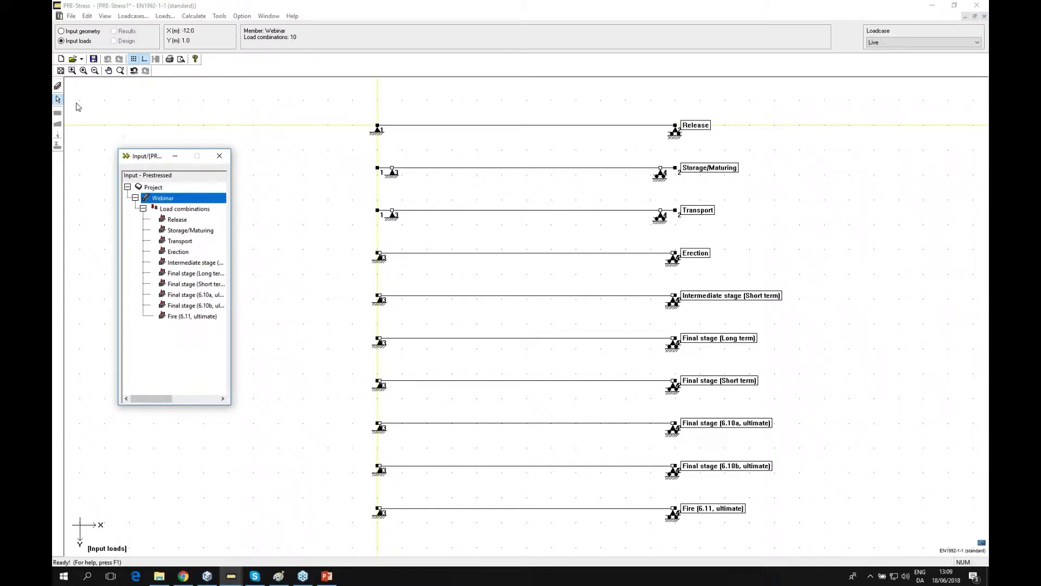
{"action": "left_click", "coordinate": [179, 261]}
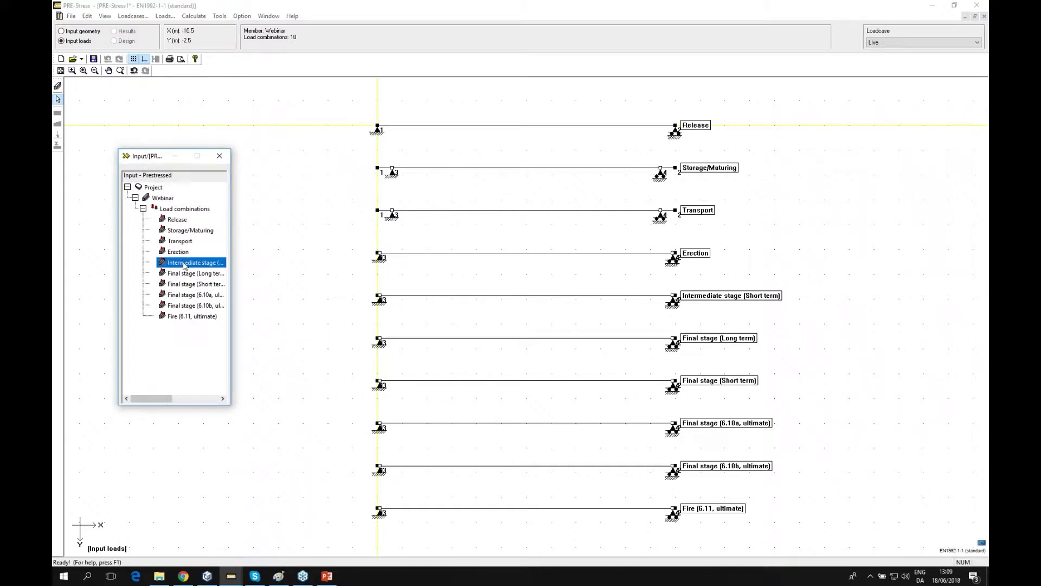
{"action": "left_click_drag", "start_coordinate": [155, 158], "coordinate": [100, 187]}
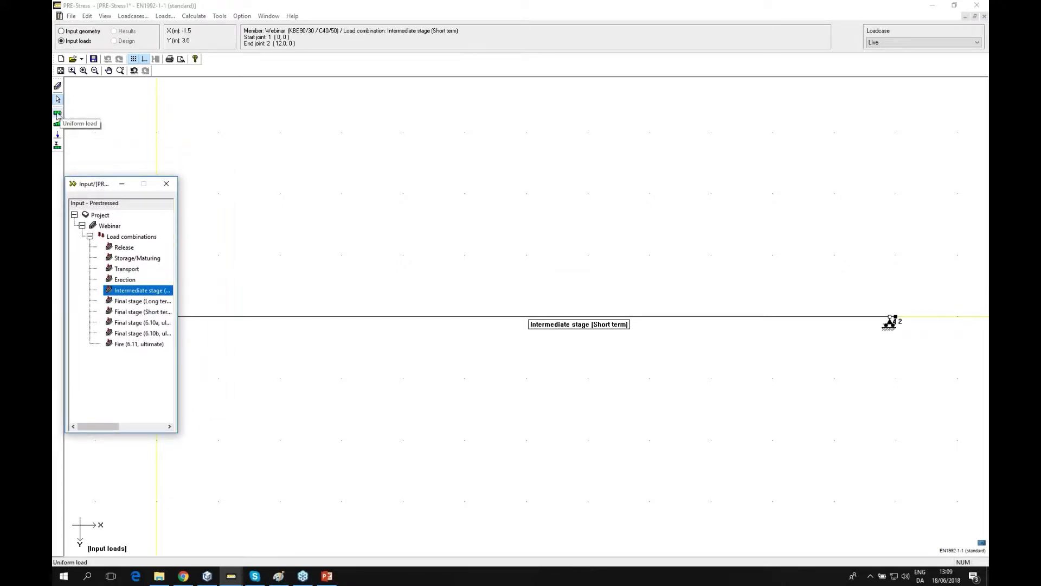
{"action": "left_click", "coordinate": [58, 115]}
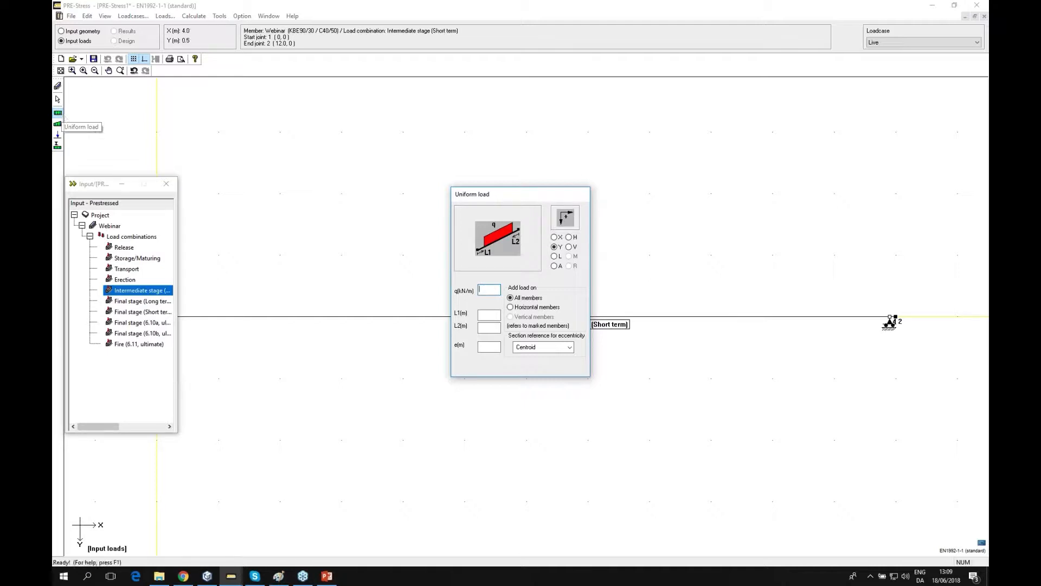
{"action": "type", "text": "10"}
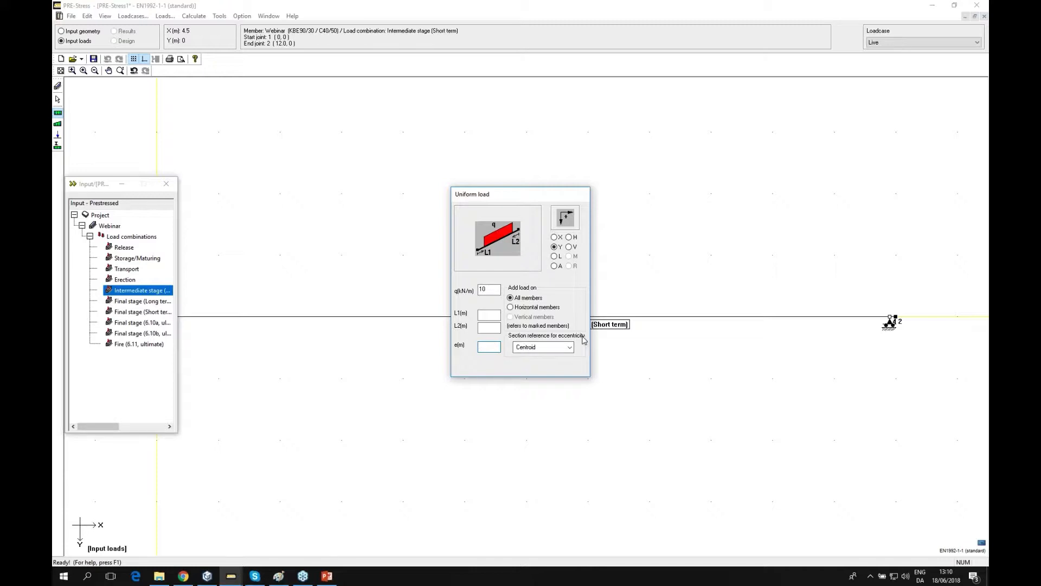
{"action": "left_click", "coordinate": [568, 347]}
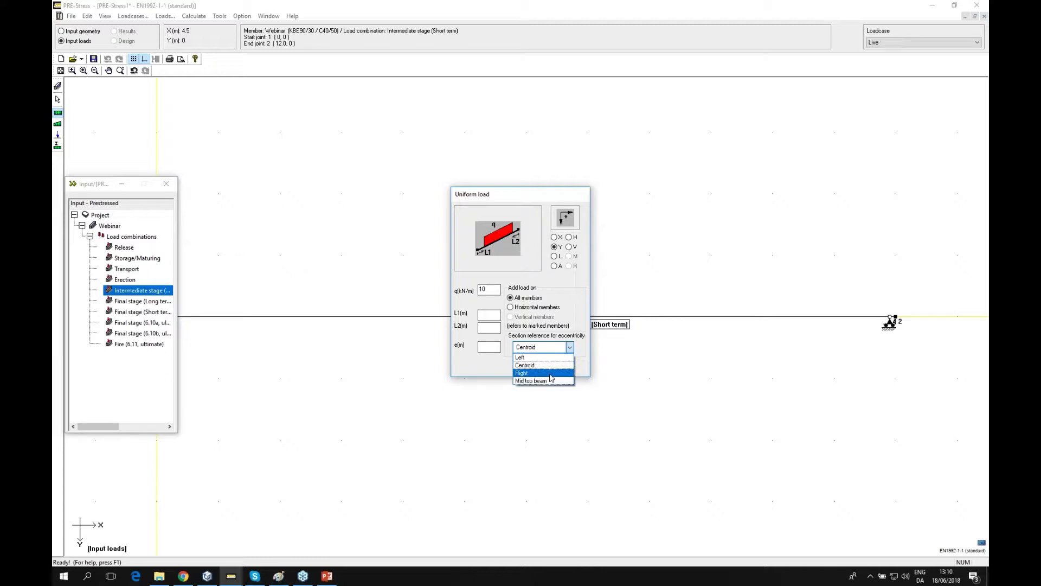
{"action": "left_click", "coordinate": [550, 375]}
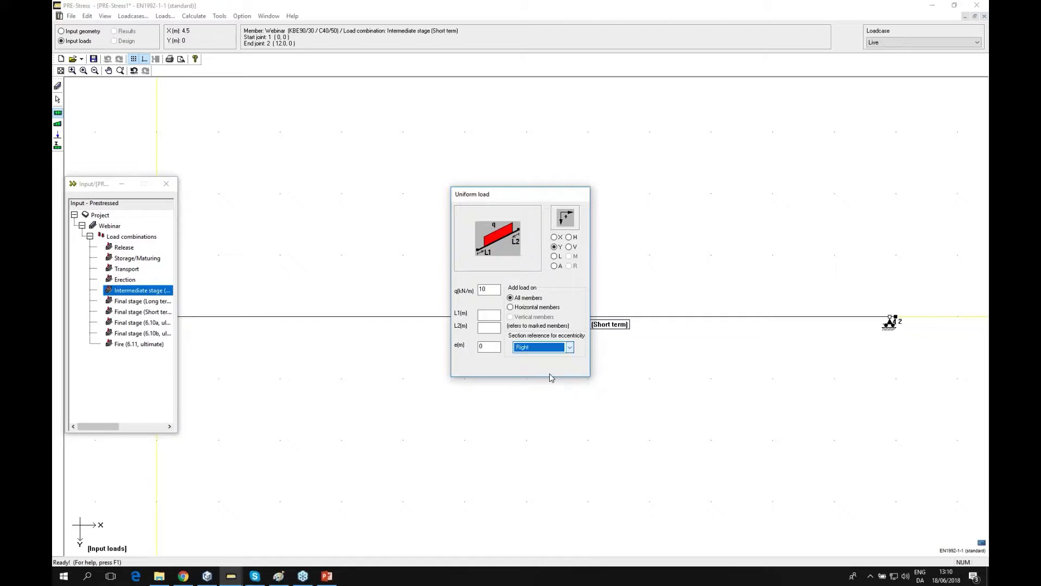
{"action": "double_click", "coordinate": [487, 348]}
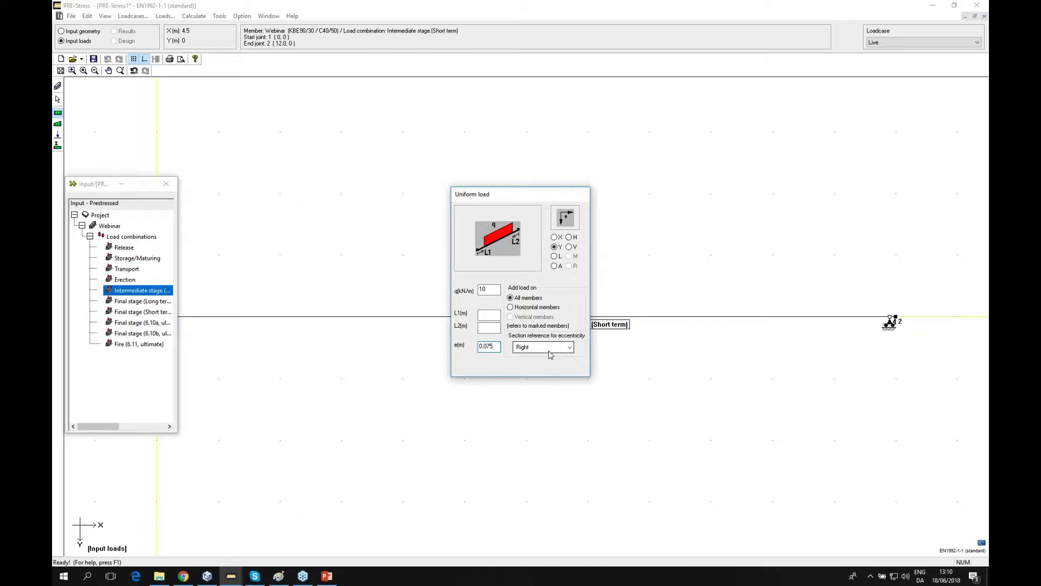
{"action": "left_click", "coordinate": [360, 318]}
Apply the same uniform live load to the beam in the Final stage (Long term) and Final stage (Short term) combinations
{"action": "left_click", "coordinate": [142, 301]}
{"action": "left_click", "coordinate": [240, 321]}
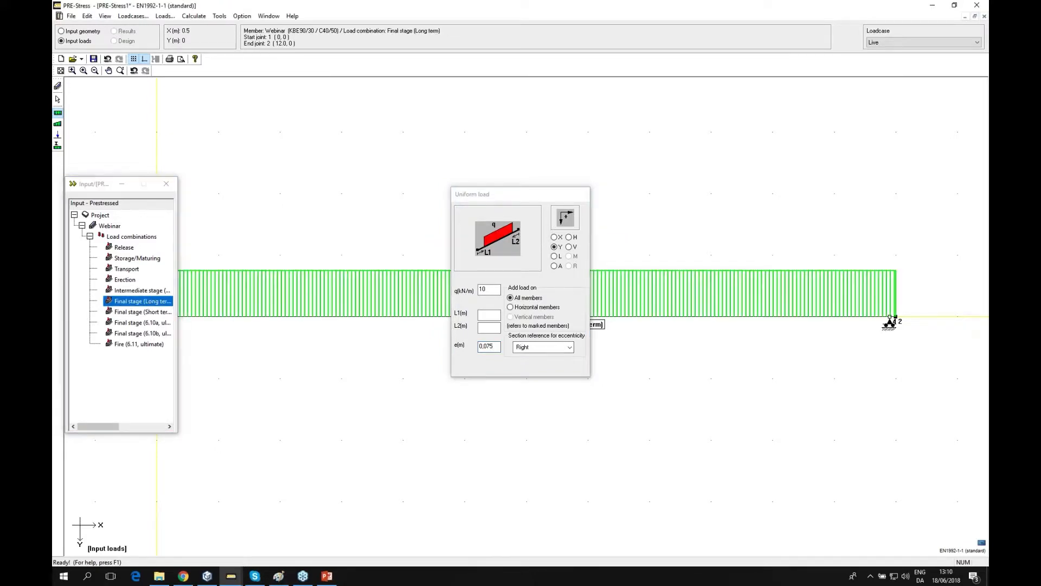
{"action": "left_click", "coordinate": [136, 317]}
{"action": "left_click", "coordinate": [249, 325]}
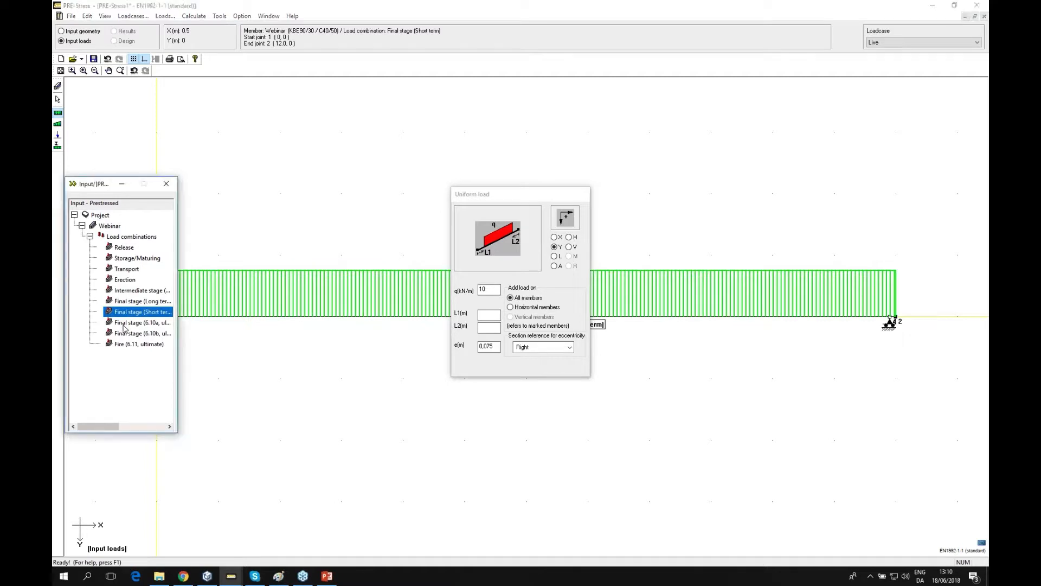
Apply the same uniform live load to the beam in the Final stage 6.10a, Final stage 6.10b and Fire 6.11 ultimate combinations
{"action": "left_click", "coordinate": [124, 324]}
{"action": "left_click", "coordinate": [235, 321]}
{"action": "left_click", "coordinate": [136, 333]}
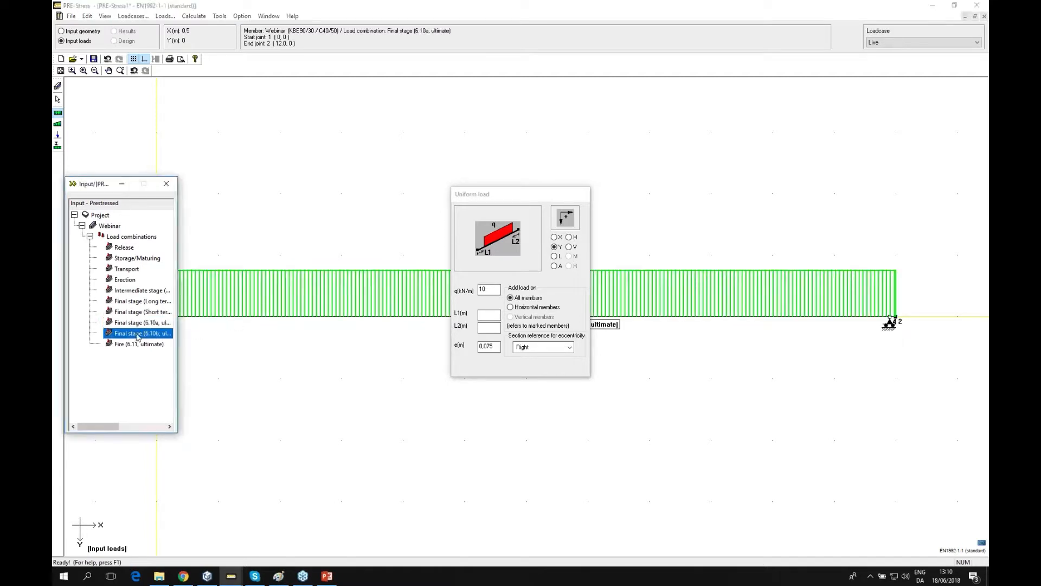
{"action": "left_click", "coordinate": [219, 322]}
{"action": "left_click", "coordinate": [139, 344]}
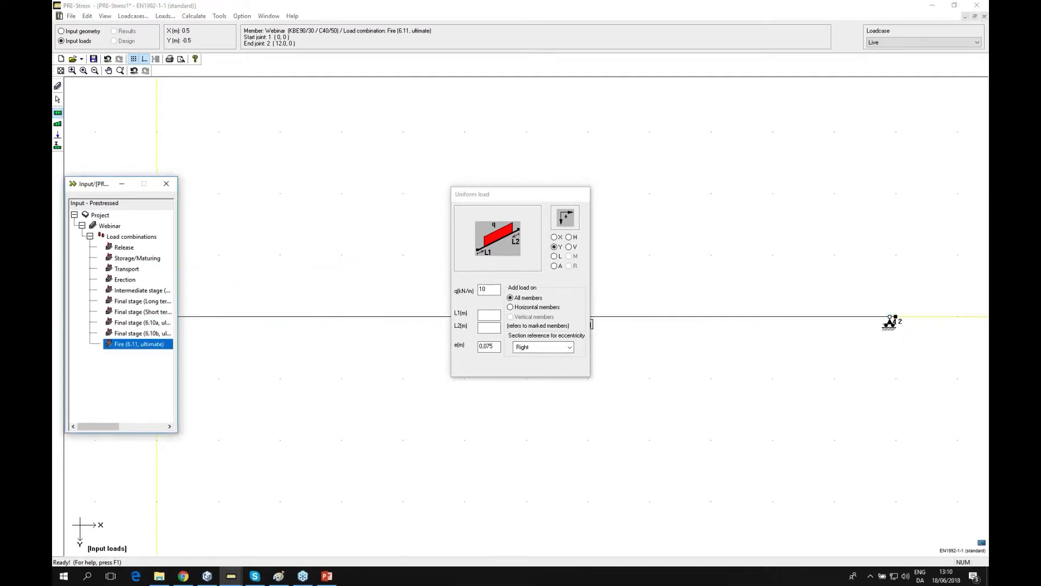
{"action": "left_click", "coordinate": [220, 317]}
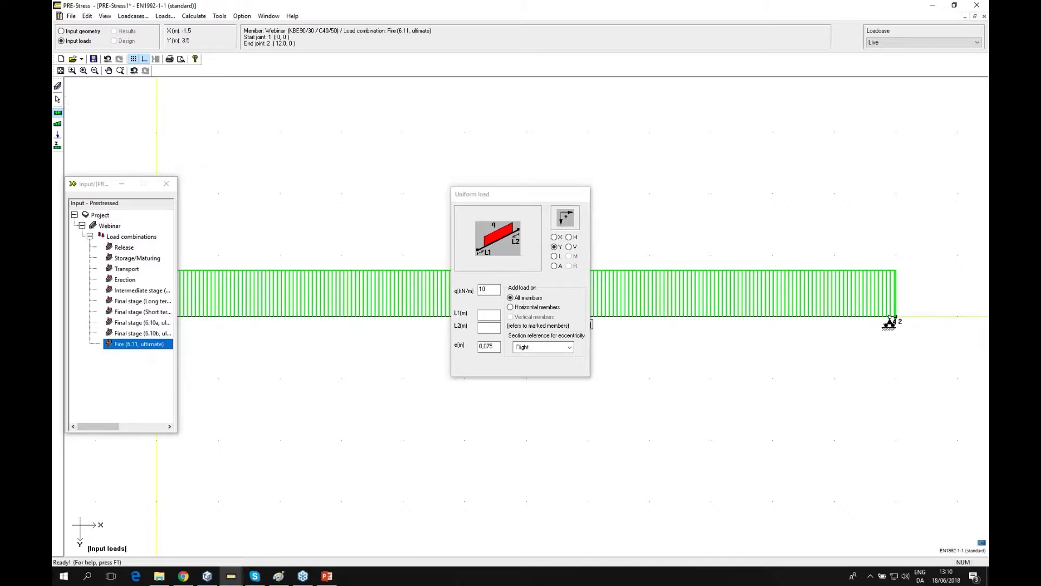
Examine the Intermediate stage live load's eccentricity in the section view and check the live loads on the Final stage long- and short-term combinations
{"action": "left_click", "coordinate": [126, 291]}
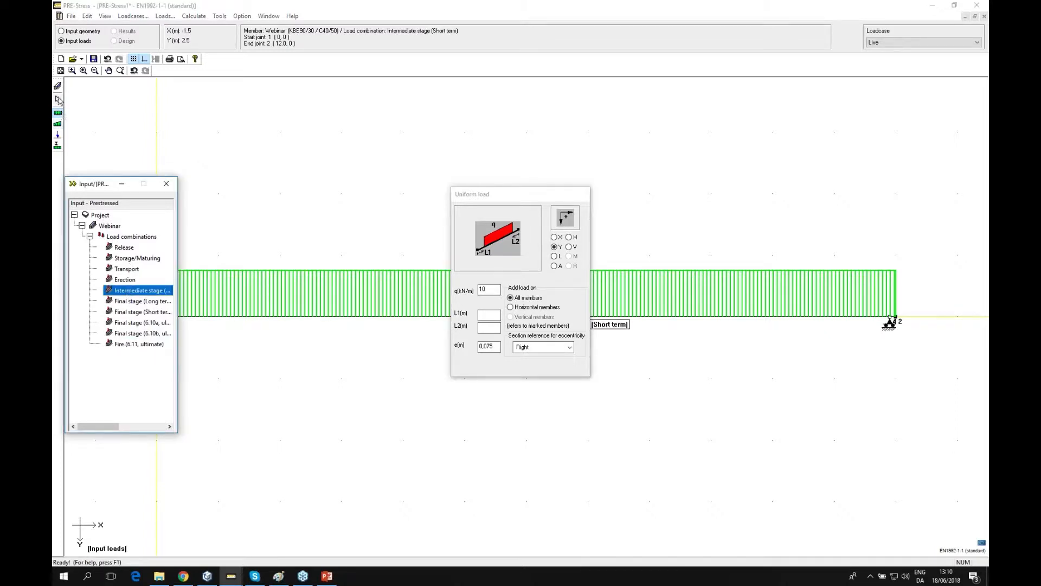
{"action": "left_click", "coordinate": [58, 100]}
{"action": "left_click", "coordinate": [333, 298]}
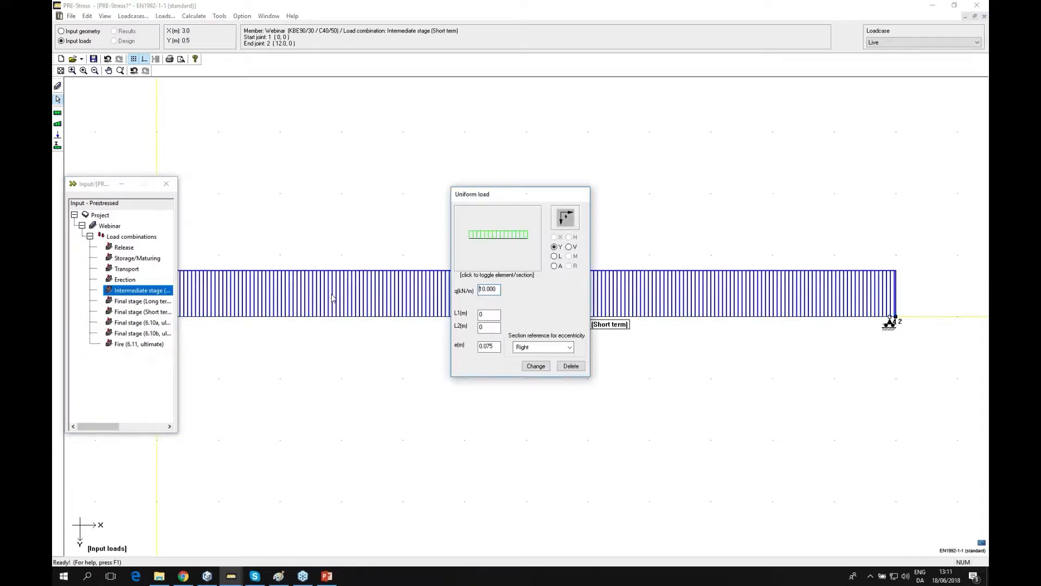
{"action": "left_click", "coordinate": [509, 239]}
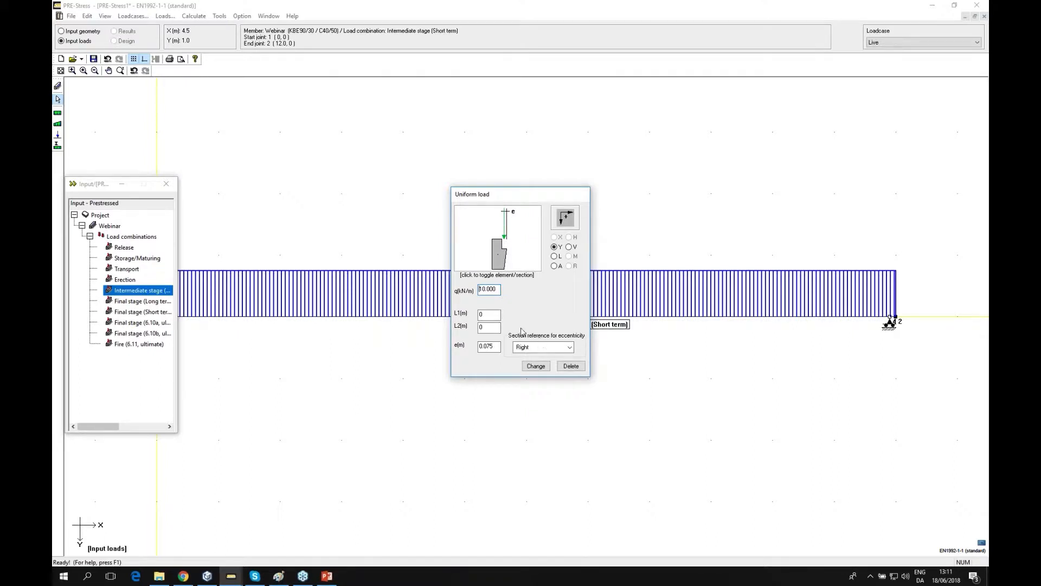
{"action": "left_click", "coordinate": [139, 301]}
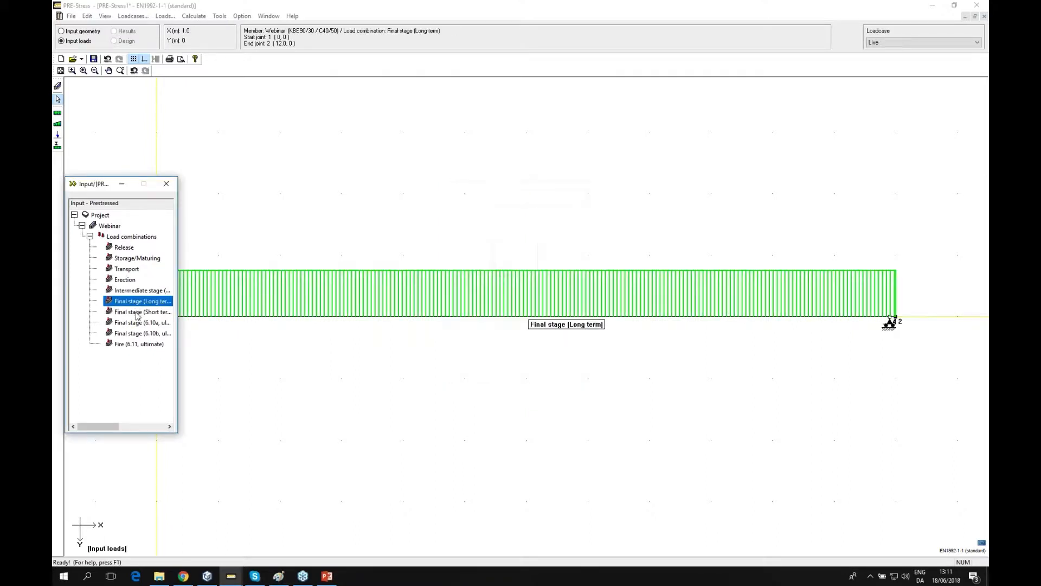
{"action": "left_click", "coordinate": [137, 316]}
{"action": "left_click", "coordinate": [133, 304]}
{"action": "left_click", "coordinate": [130, 293]}
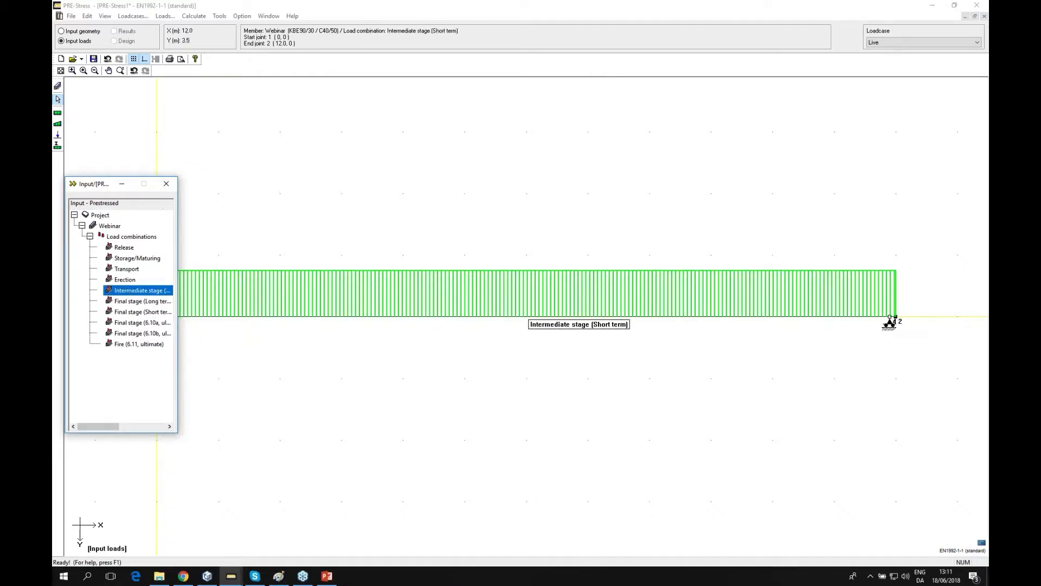
Switch to the SW Hollow cores load case and define a 12 kN/m uniform load for Erection with section reference Right
{"action": "left_click", "coordinate": [896, 43]}
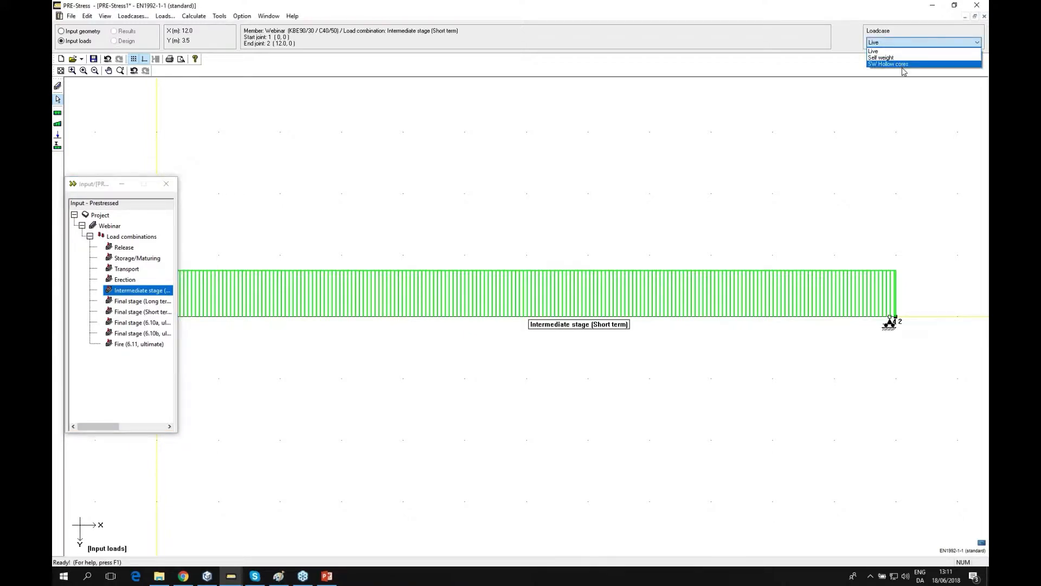
{"action": "left_click", "coordinate": [894, 64]}
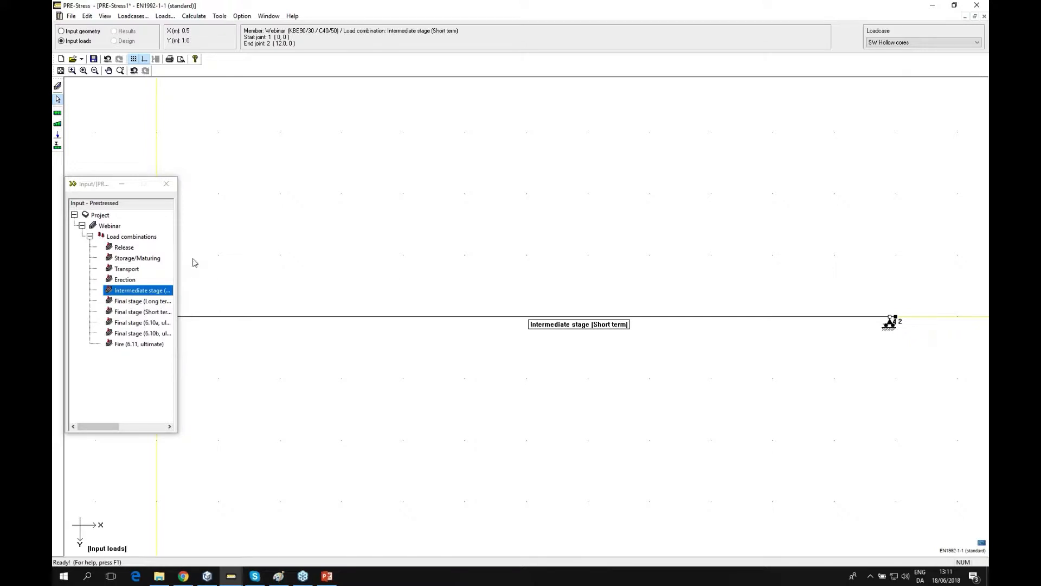
{"action": "left_click", "coordinate": [136, 280]}
{"action": "left_click", "coordinate": [57, 113]}
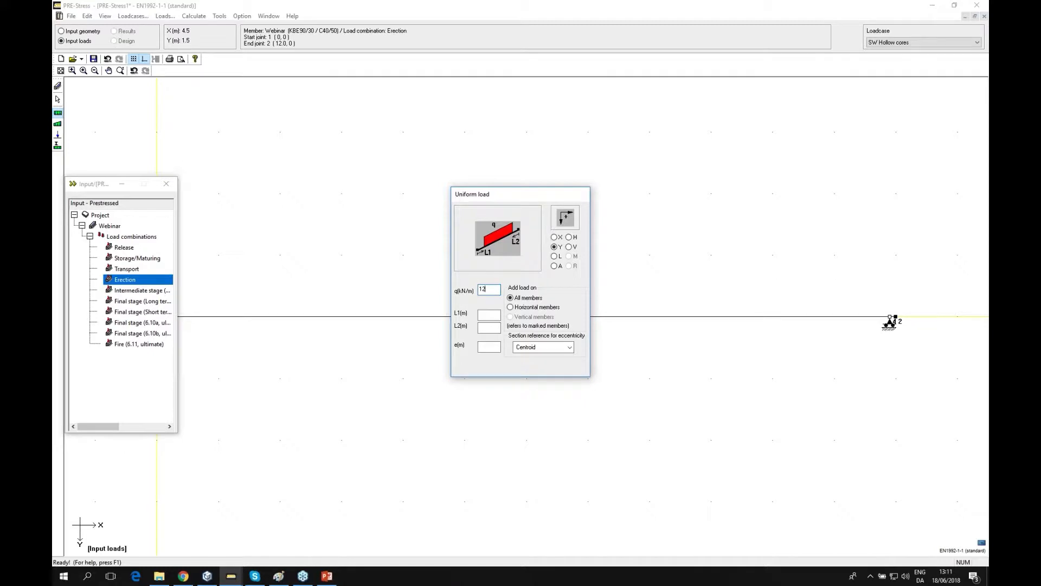
{"action": "key", "text": "Tab"}
{"action": "key", "text": "Tab"}
{"action": "key", "text": "Tab"}
{"action": "left_click", "coordinate": [570, 347]}
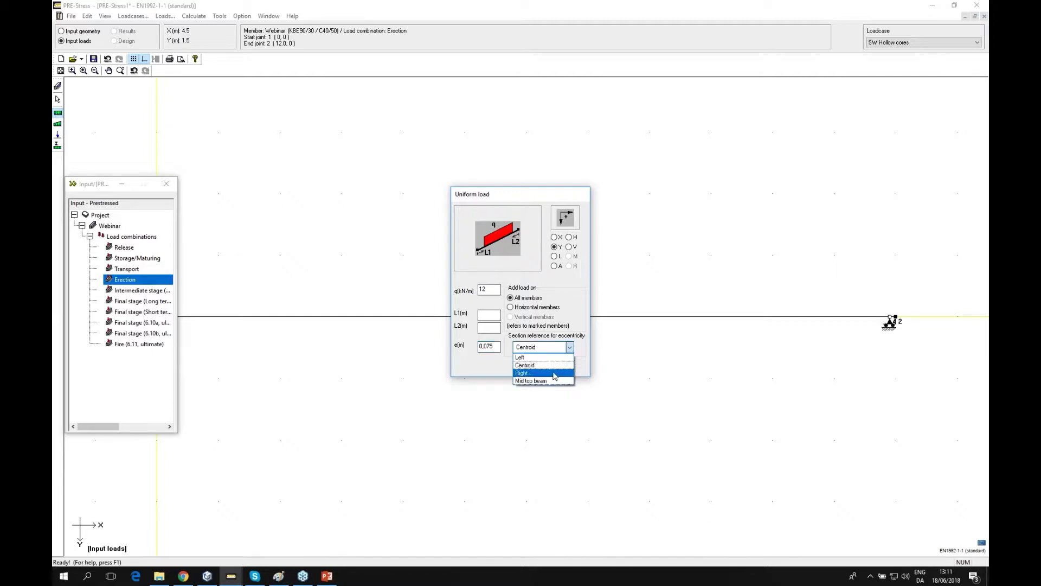
{"action": "left_click", "coordinate": [554, 373]}
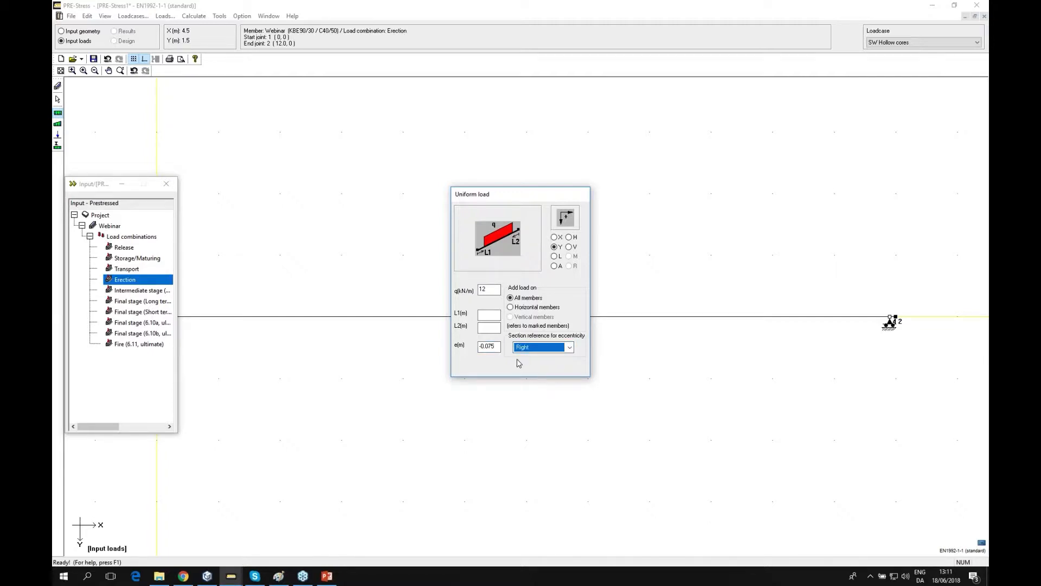
Set the load's eccentricity to 0.075 m and apply it to the Erection beam
{"action": "left_click", "coordinate": [485, 347]}
{"action": "left_click", "coordinate": [491, 346]}
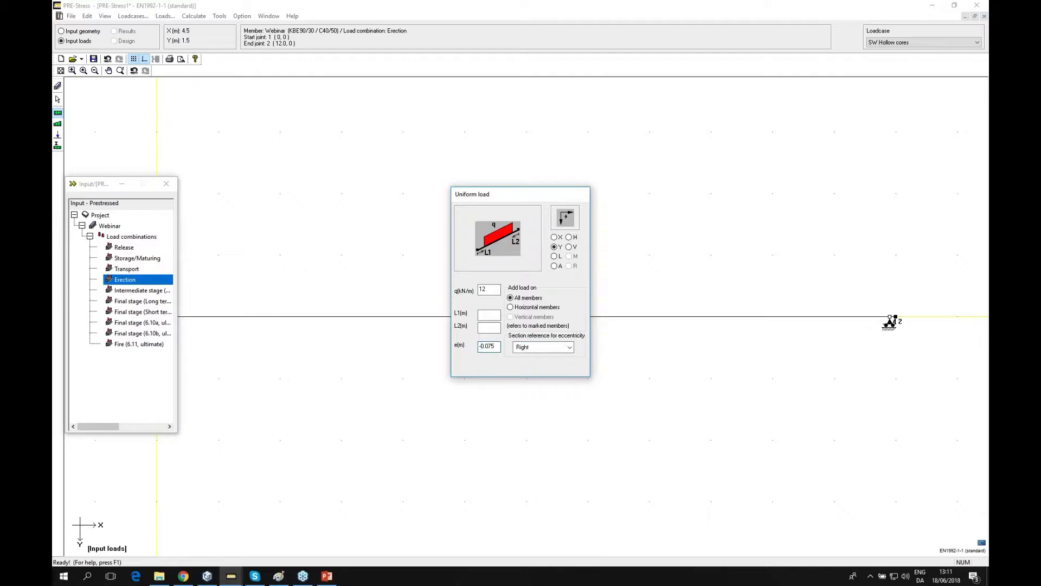
{"action": "key", "text": "Delete"}
{"action": "left_click_drag", "start_coordinate": [514, 198], "coordinate": [531, 197]}
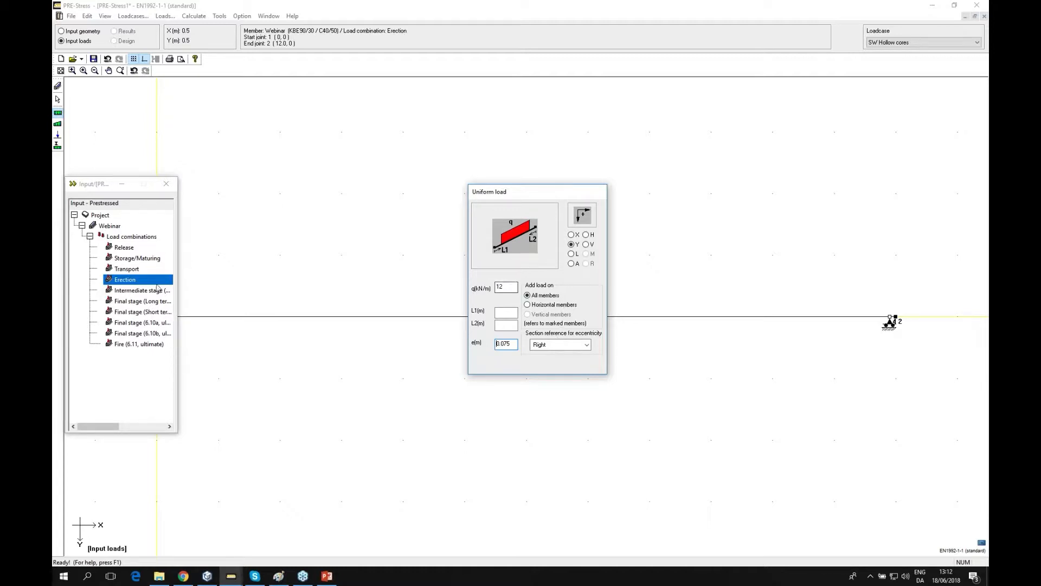
{"action": "left_click", "coordinate": [266, 321]}
Apply the hollow-core self-weight load to the Intermediate stage (Short term), Final stage (Long term) and Final stage (Short term) combinations
{"action": "left_click", "coordinate": [133, 291]}
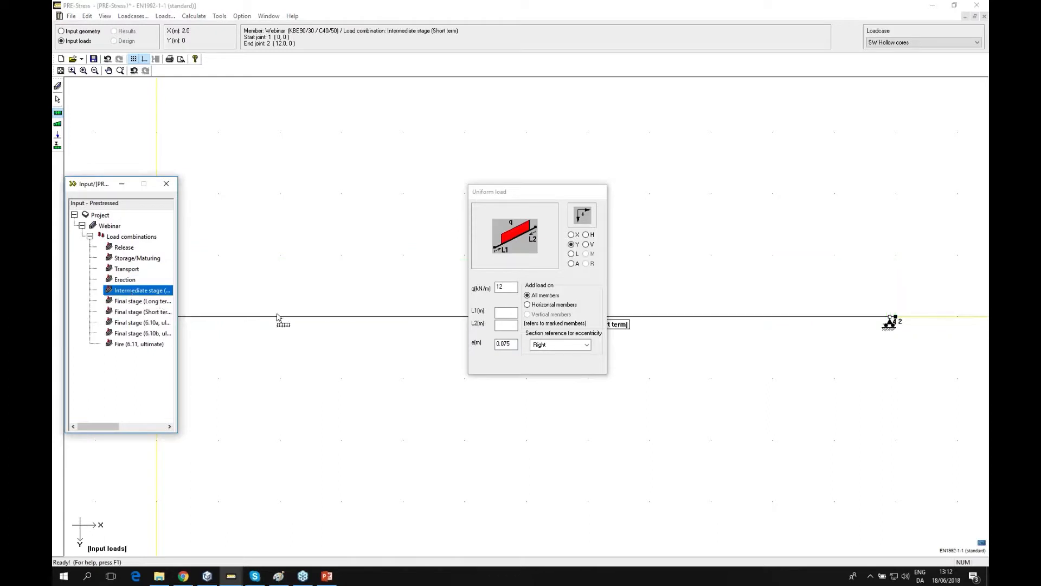
{"action": "left_click", "coordinate": [278, 319]}
{"action": "left_click", "coordinate": [133, 303]}
{"action": "left_click", "coordinate": [238, 319]}
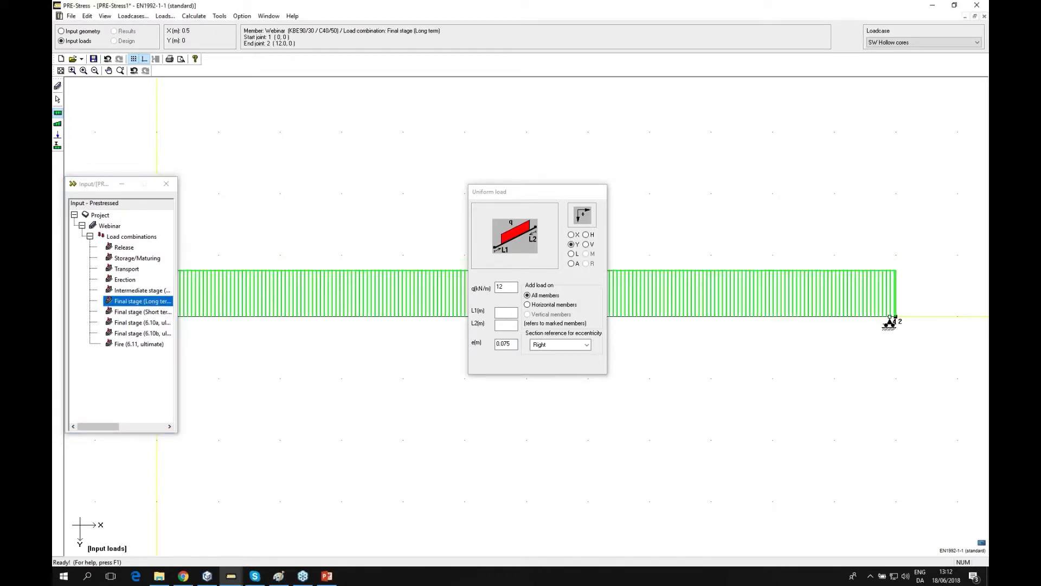
{"action": "left_click", "coordinate": [134, 314]}
{"action": "left_click", "coordinate": [242, 321]}
Apply the hollow-core self-weight load to the Final stage 6.10a, Final stage 6.10b and Fire 6.11 ultimate combinations
{"action": "left_click", "coordinate": [139, 323]}
{"action": "left_click", "coordinate": [223, 321]}
{"action": "left_click", "coordinate": [136, 333]}
{"action": "left_click", "coordinate": [222, 321]}
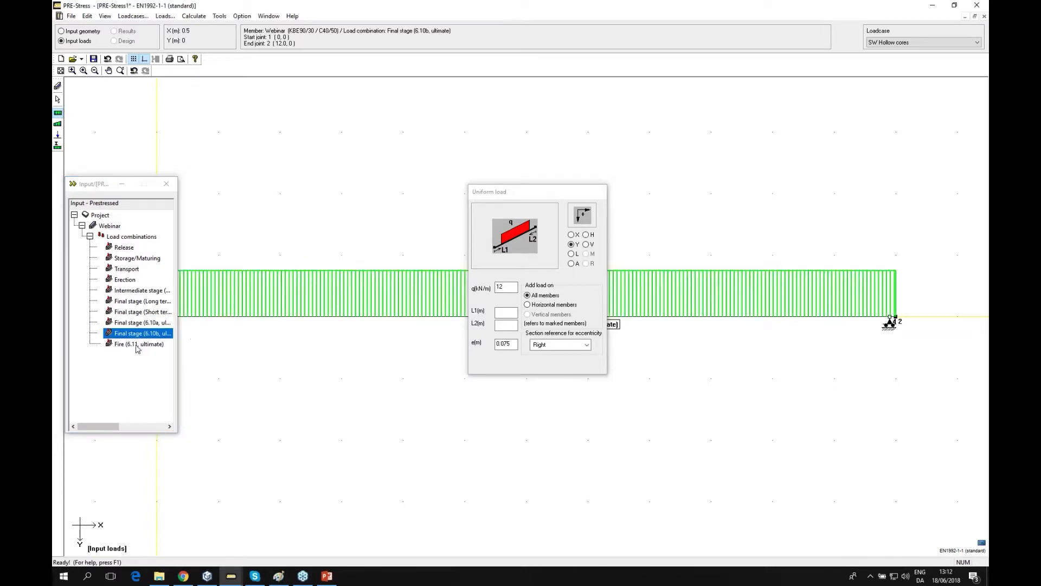
{"action": "left_click", "coordinate": [139, 344]}
{"action": "left_click", "coordinate": [221, 321]}
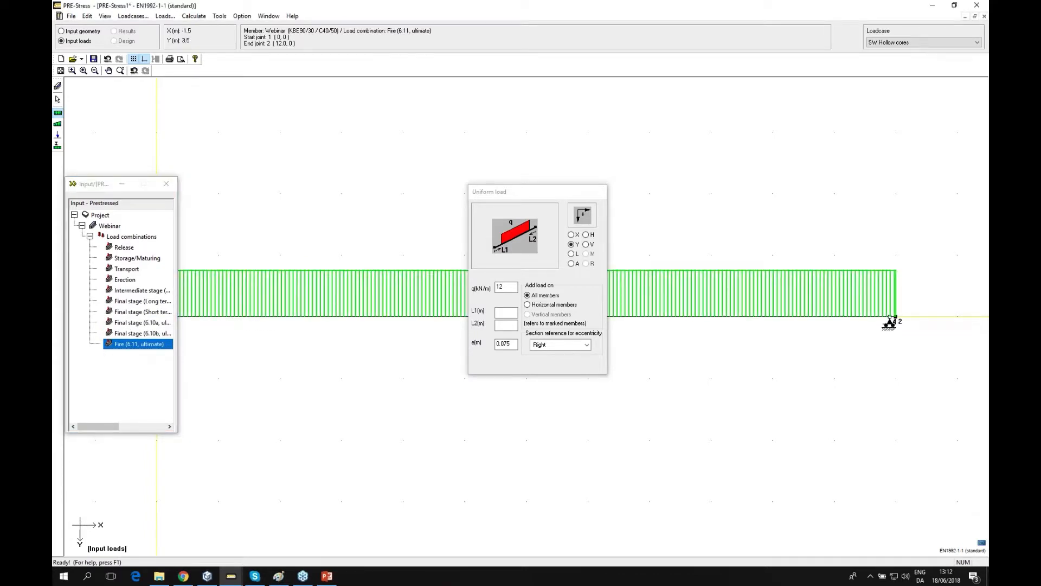
Open the Fire (6.11, ultimate) beam's uniform load in section view and compare the Left, Centroid and Right eccentricity references
{"action": "left_click", "coordinate": [58, 100]}
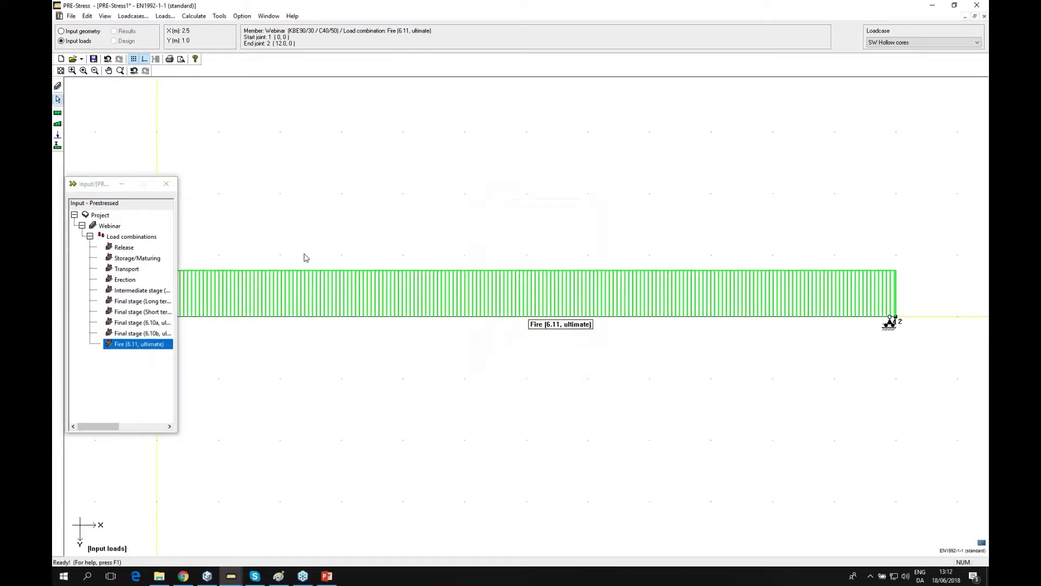
{"action": "left_click", "coordinate": [321, 288]}
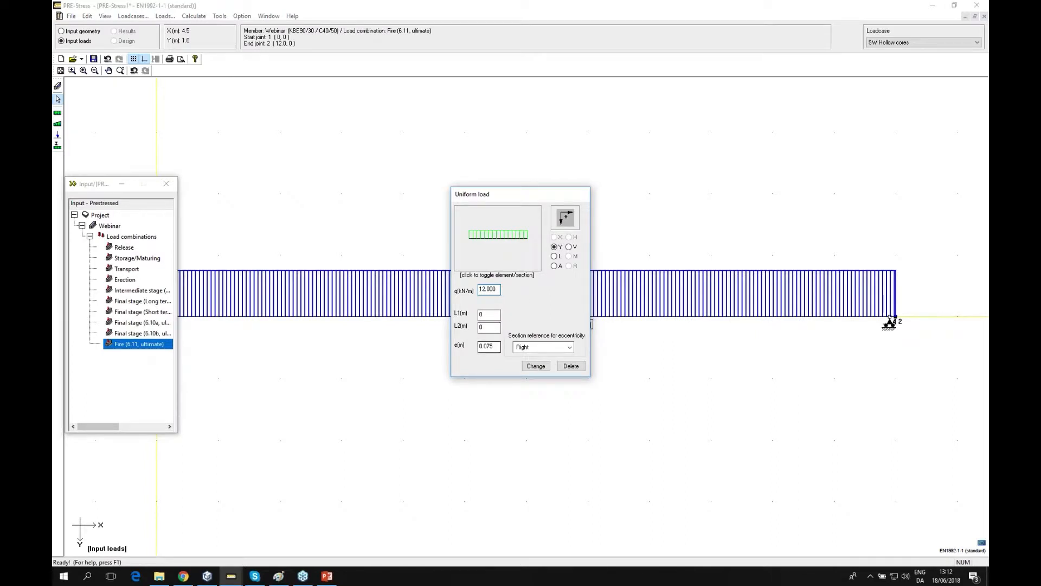
{"action": "left_click", "coordinate": [517, 225]}
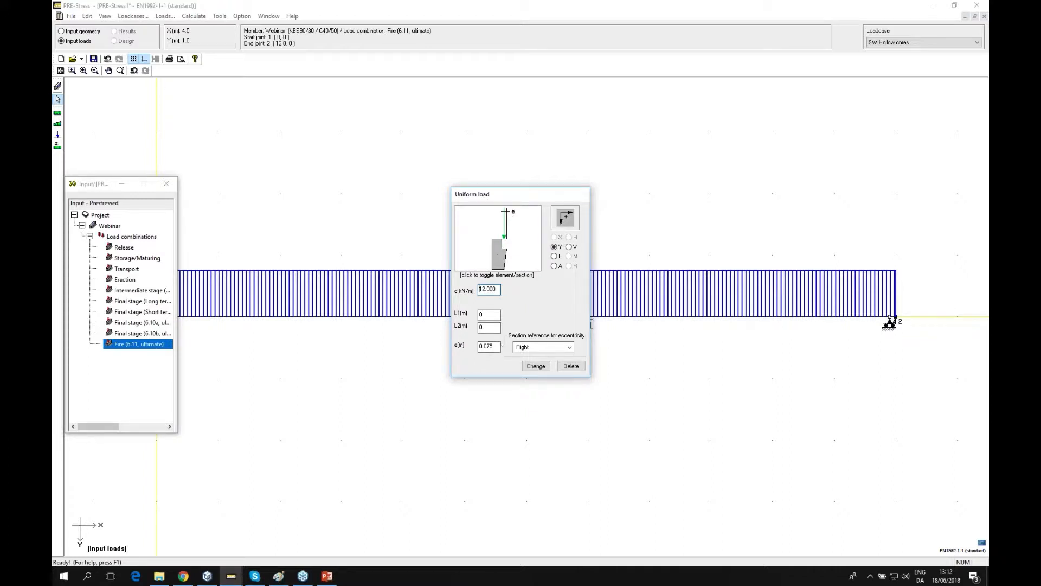
{"action": "left_click", "coordinate": [570, 347]}
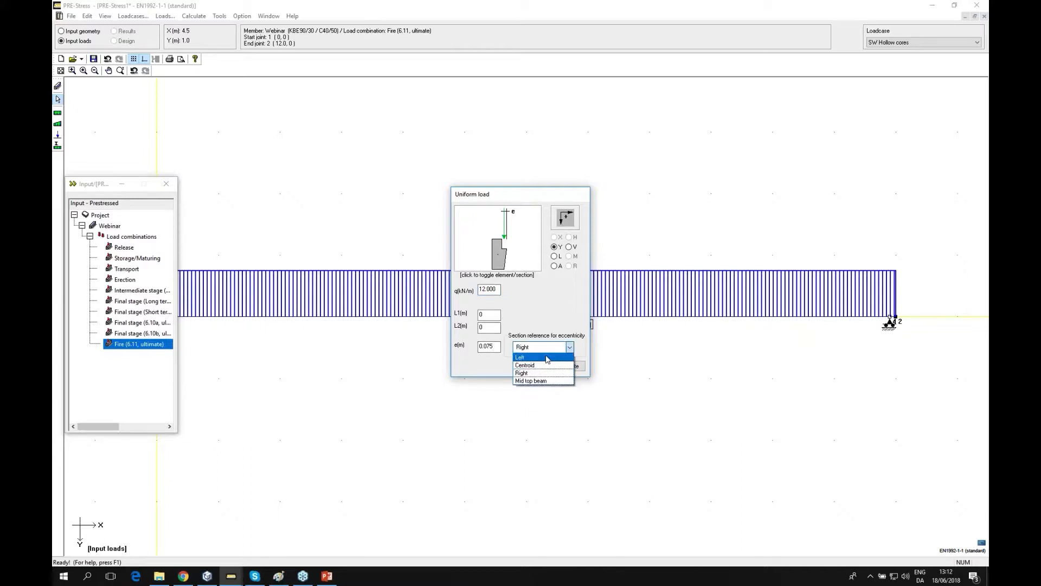
{"action": "left_click", "coordinate": [546, 358]}
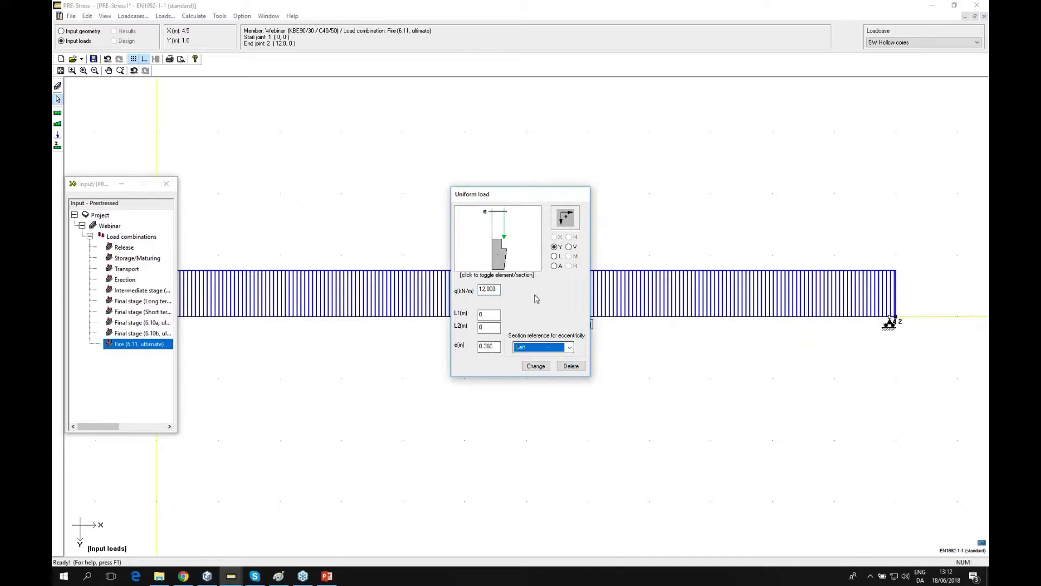
{"action": "left_click", "coordinate": [569, 347]}
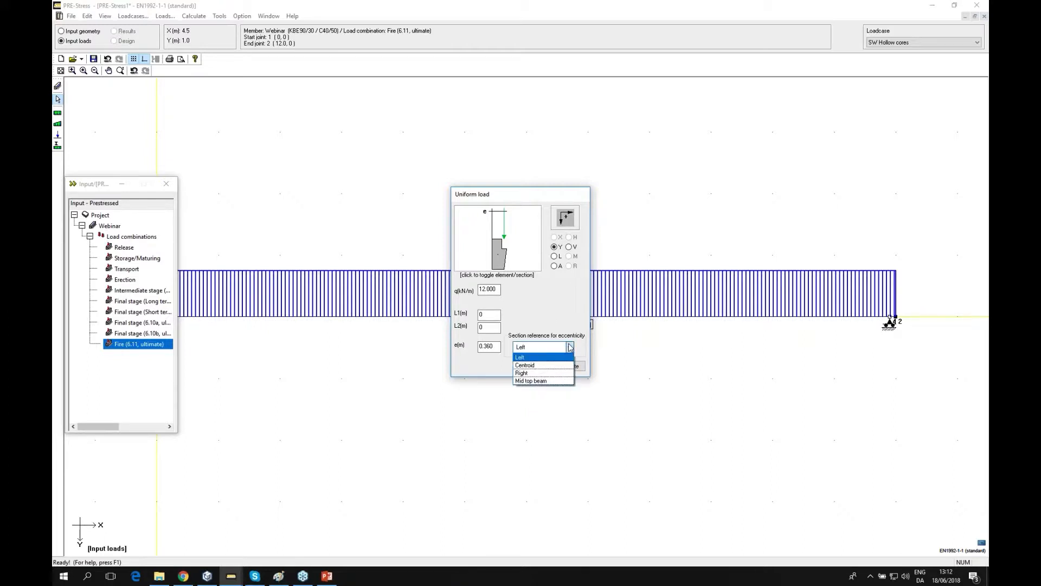
{"action": "left_click", "coordinate": [534, 365]}
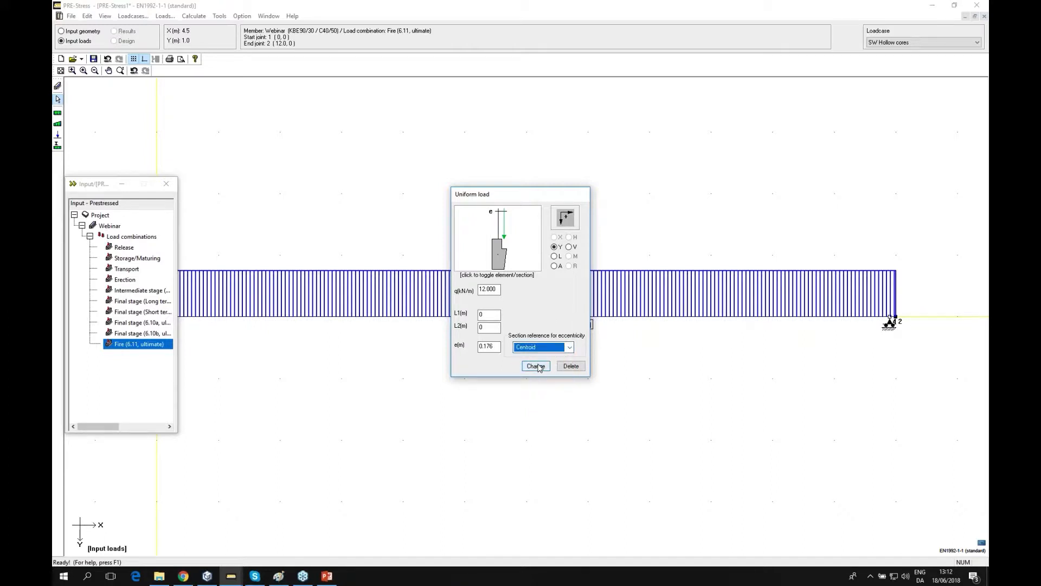
{"action": "left_click", "coordinate": [558, 348]}
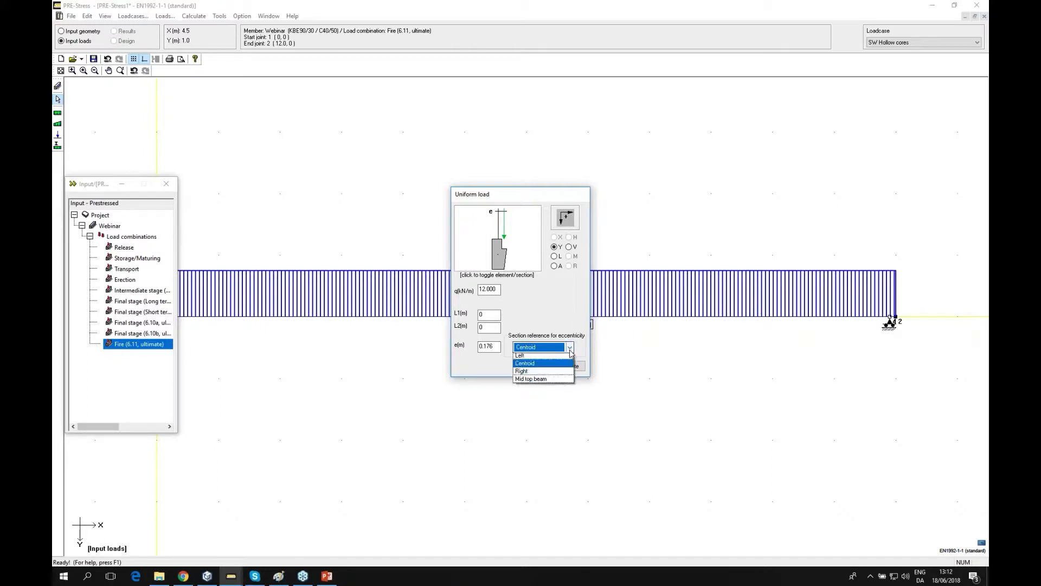
{"action": "left_click", "coordinate": [542, 374]}
{"action": "left_click_drag", "start_coordinate": [521, 199], "coordinate": [521, 182]}
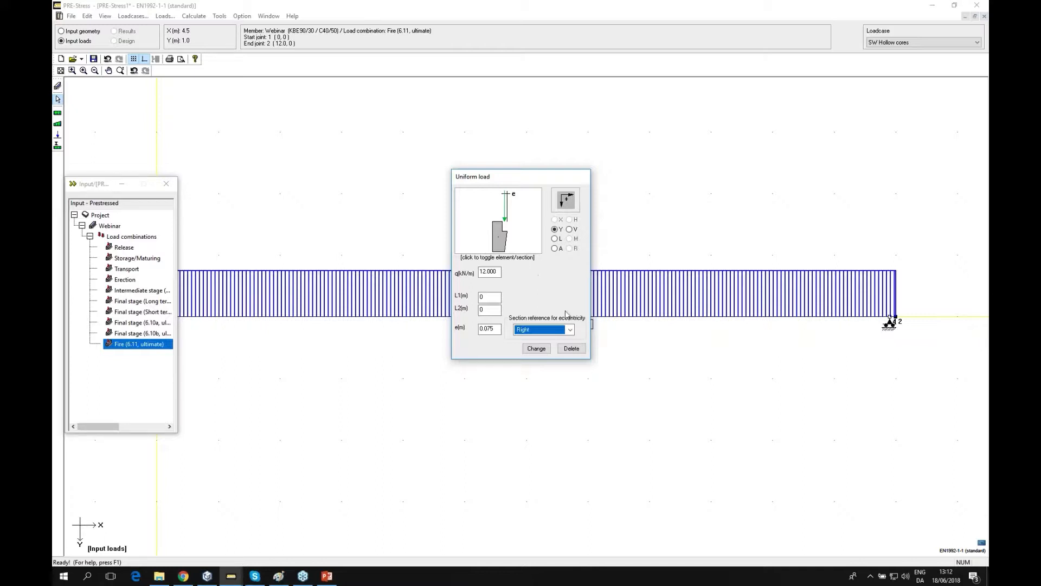
Display all load combinations together and review the Self weight, Live and SW Hollow cores load cases
{"action": "left_click", "coordinate": [142, 333]}
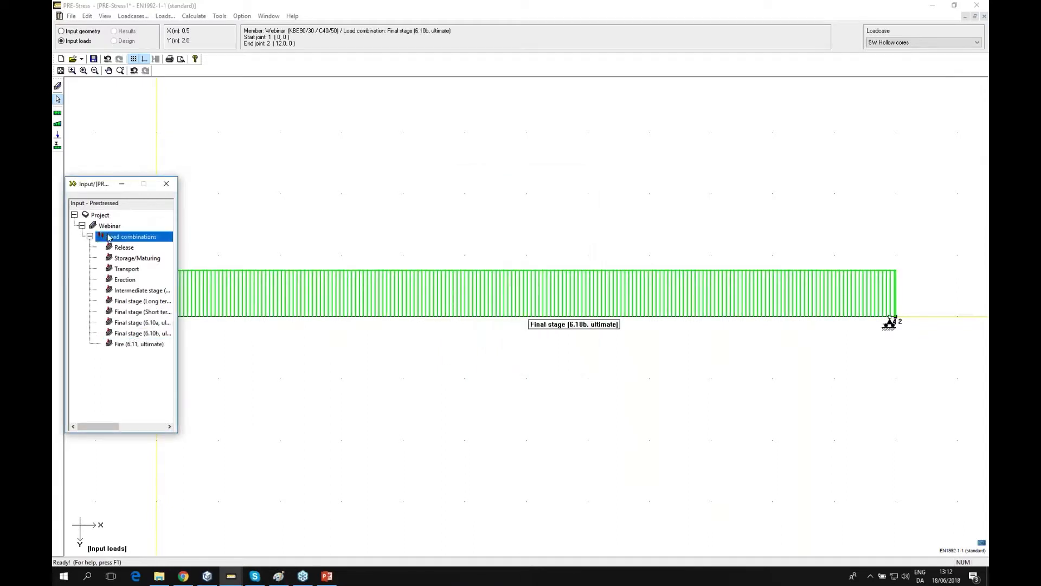
{"action": "left_click", "coordinate": [125, 237]}
{"action": "left_click", "coordinate": [881, 43]}
{"action": "left_click", "coordinate": [887, 57]}
{"action": "left_click", "coordinate": [890, 44]}
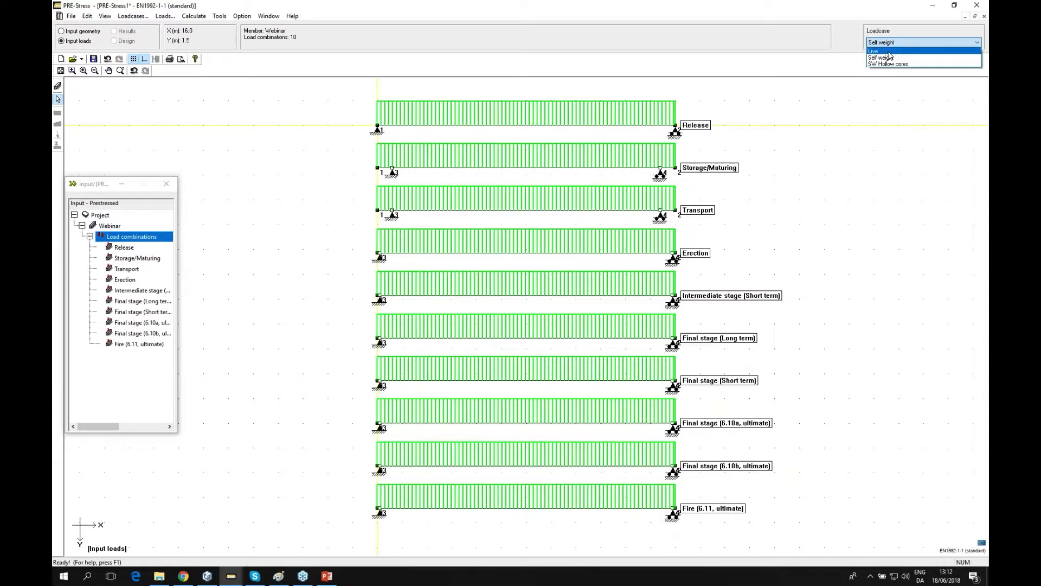
{"action": "left_click", "coordinate": [881, 51]}
{"action": "left_click", "coordinate": [890, 43]}
{"action": "left_click", "coordinate": [890, 64]}
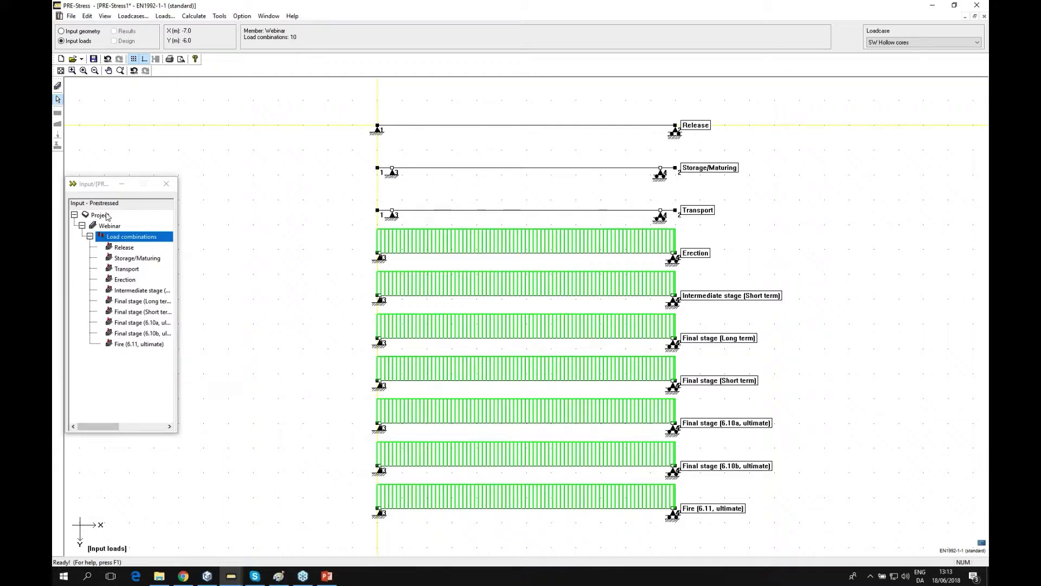
Expand the load combinations table and review the Release, Storage/Maturing and Transport definitions
{"action": "left_click_drag", "start_coordinate": [99, 188], "coordinate": [135, 174]}
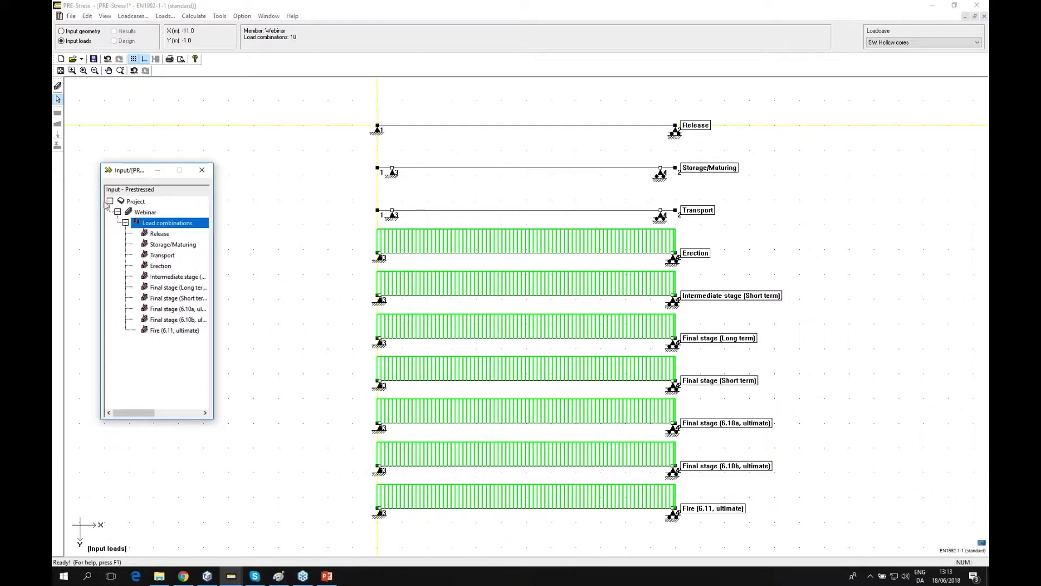
{"action": "left_click", "coordinate": [108, 170]}
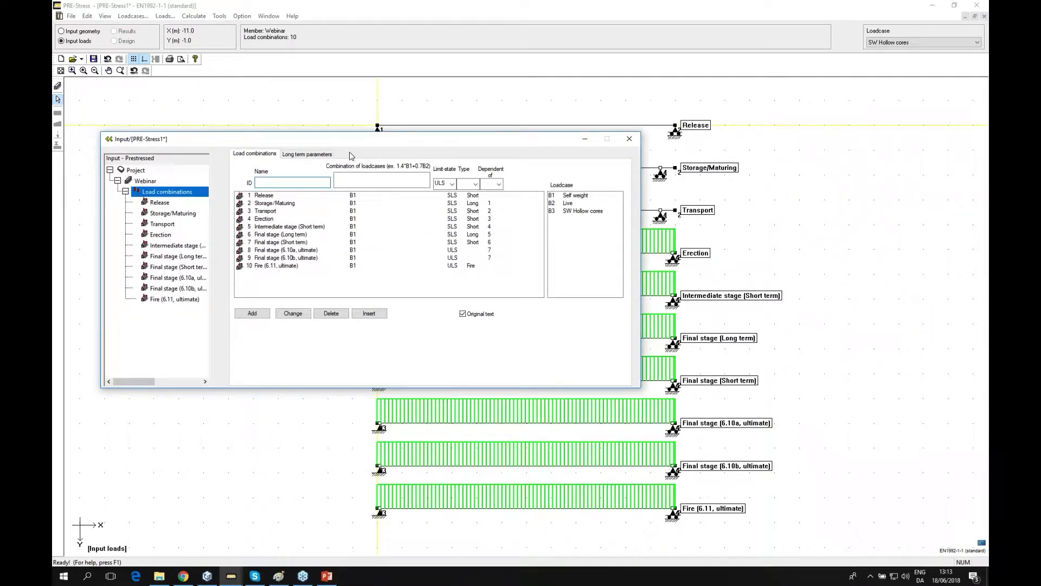
{"action": "left_click", "coordinate": [268, 198]}
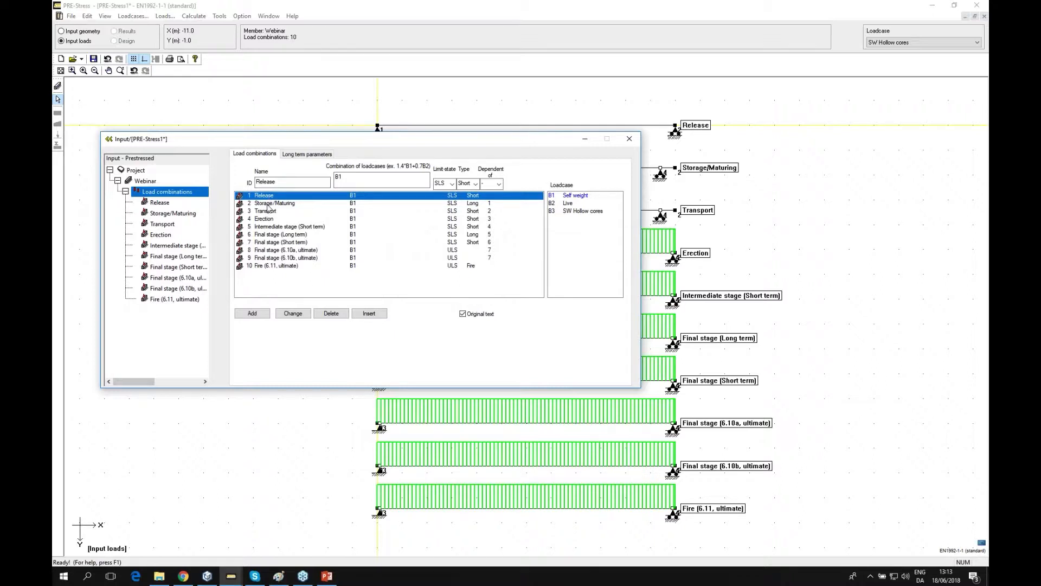
{"action": "left_click", "coordinate": [267, 204]}
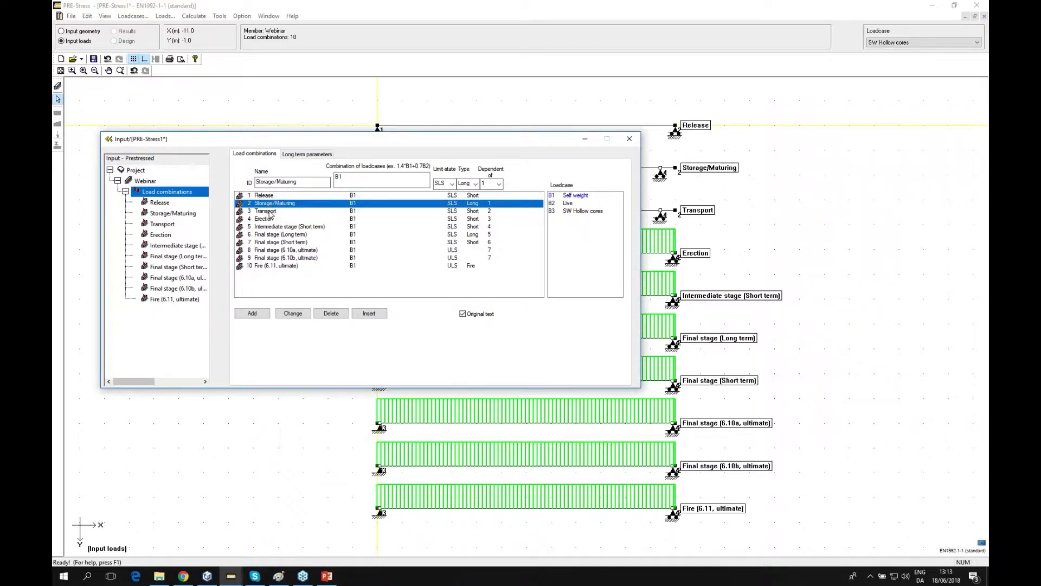
{"action": "left_click", "coordinate": [269, 211]}
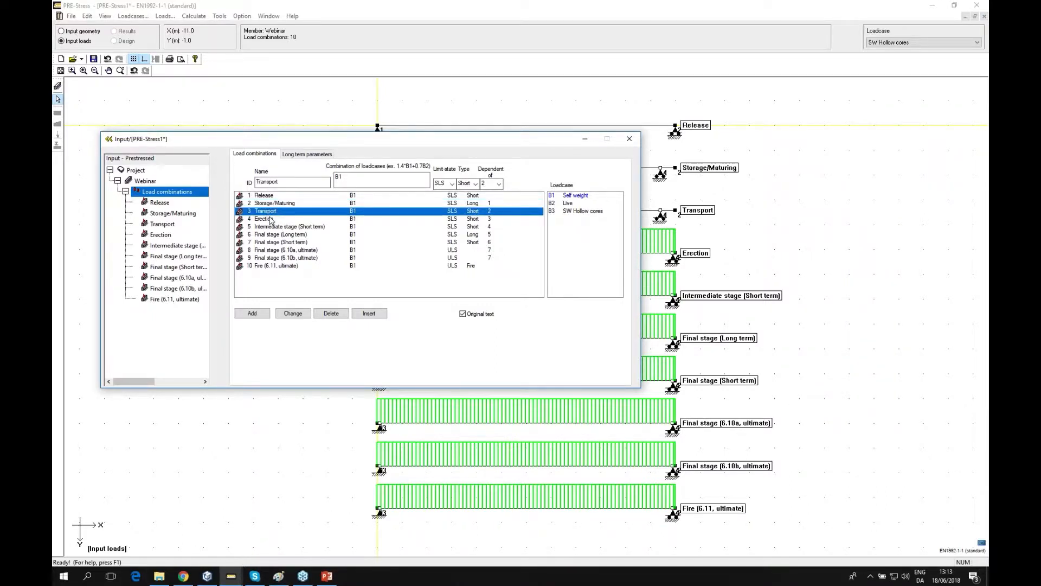
Add the SW Hollow cores load case to the Erection combination, making it B1+B3
{"action": "left_click", "coordinate": [269, 218]}
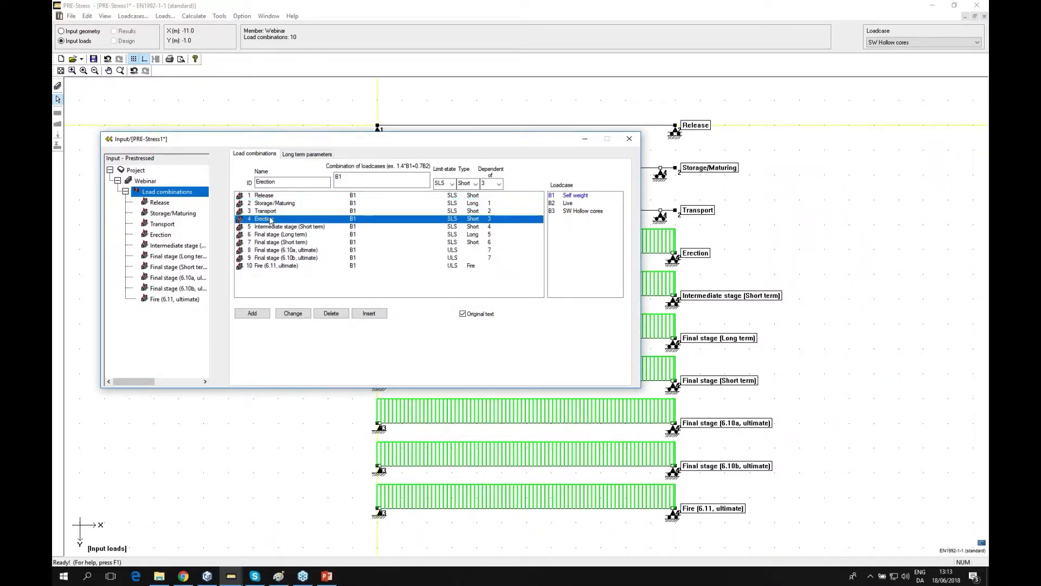
{"action": "left_click", "coordinate": [379, 181]}
{"action": "left_click", "coordinate": [576, 211]}
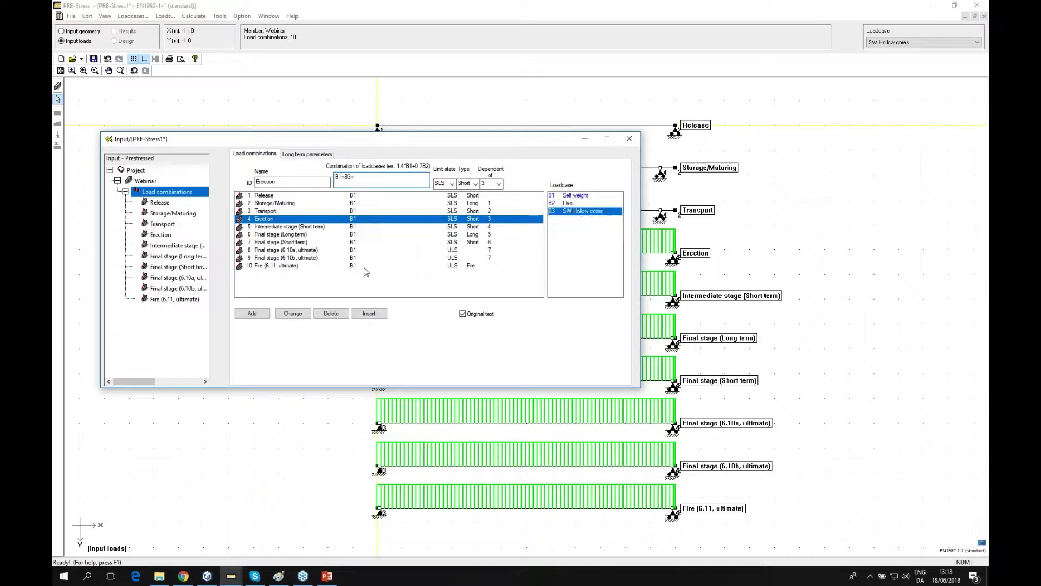
{"action": "left_click", "coordinate": [293, 313]}
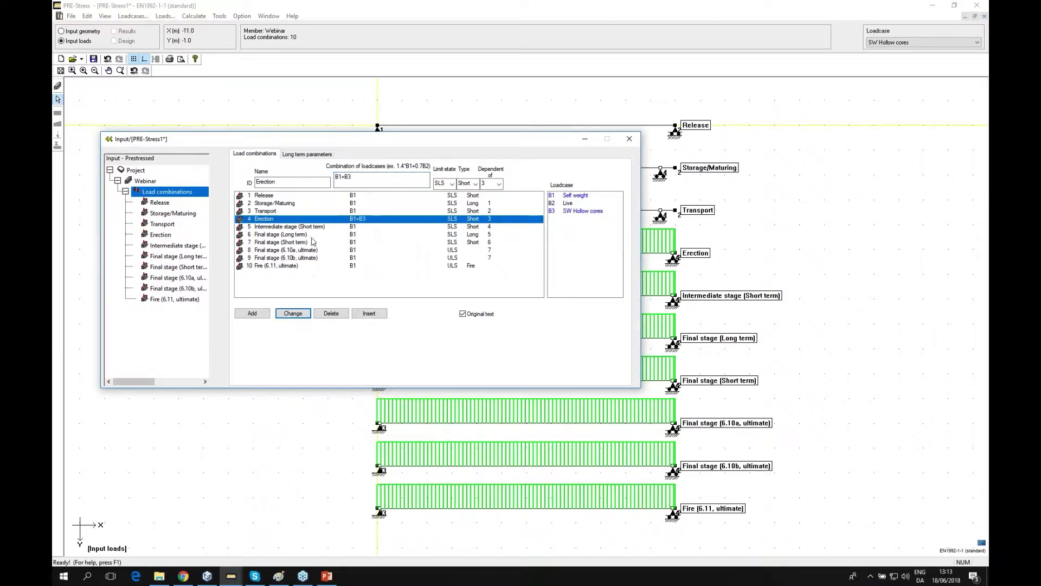
Define the Intermediate stage (Short term) combination as B1+0,7*B2+B3
{"action": "left_click", "coordinate": [288, 228]}
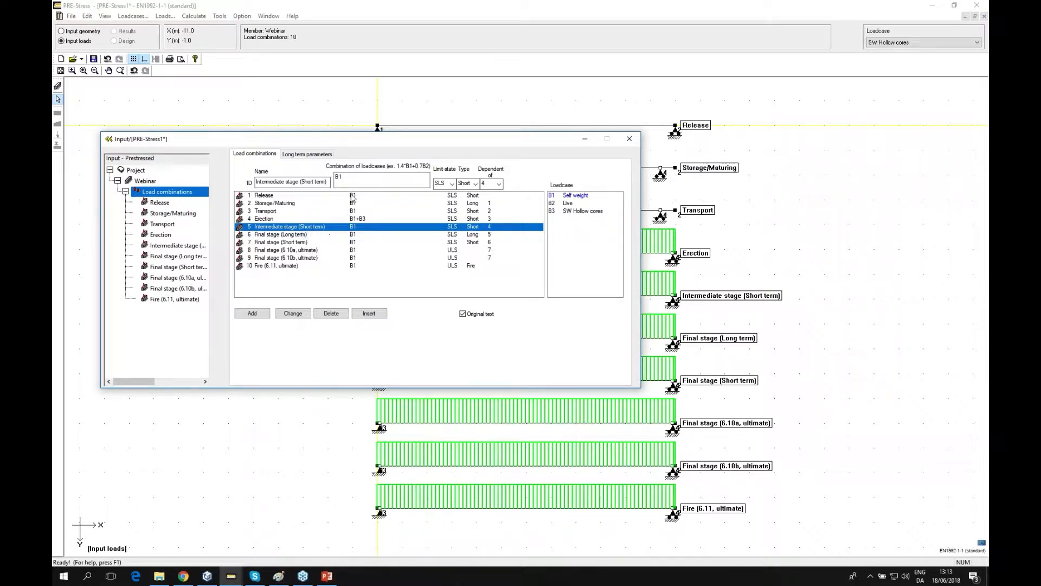
{"action": "double_click", "coordinate": [565, 204]}
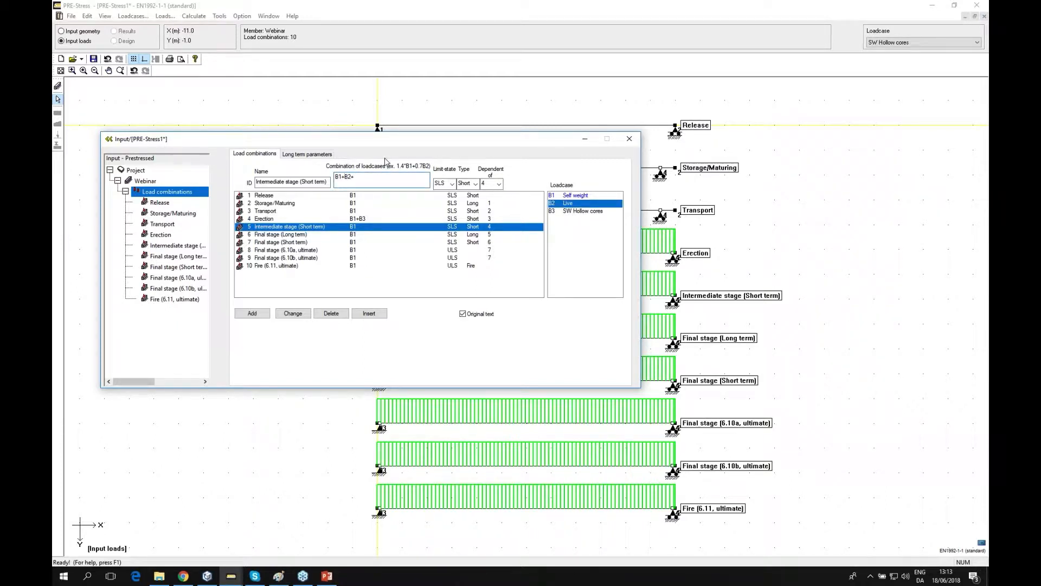
{"action": "type", "text": "0,7*"}
{"action": "left_click", "coordinate": [588, 217]}
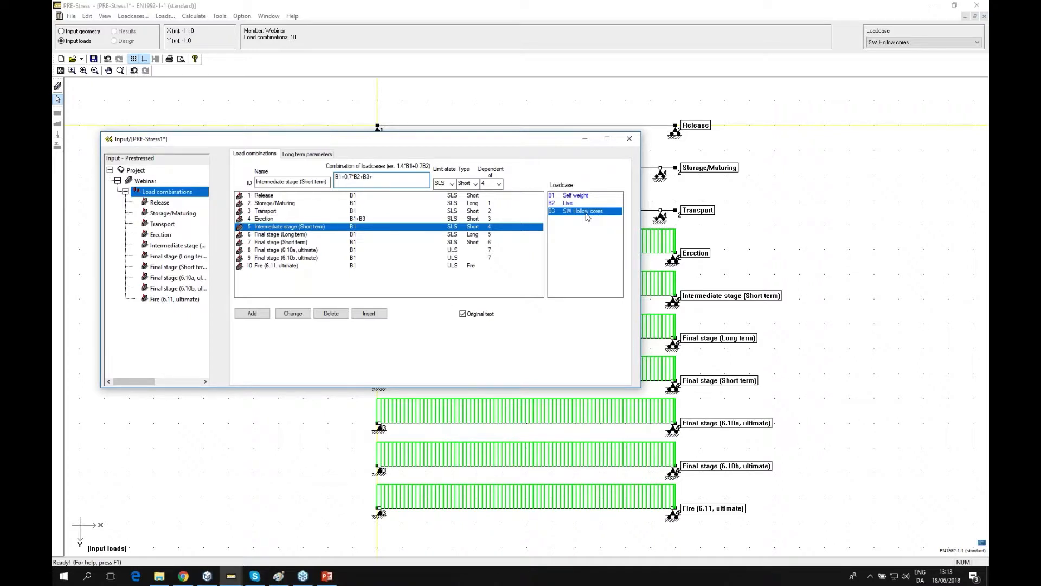
{"action": "left_click", "coordinate": [294, 317]}
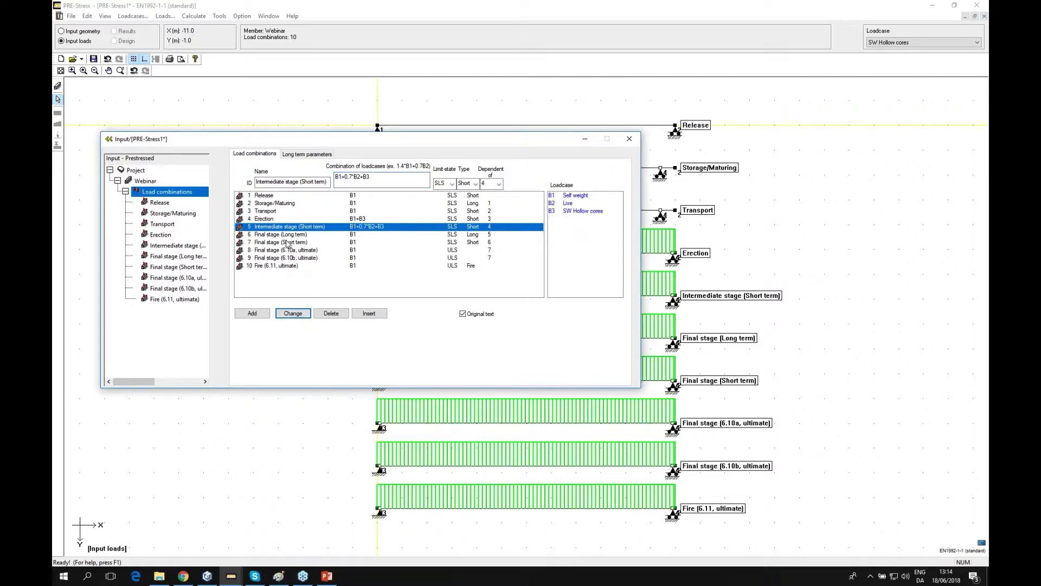
Copy the intermediate stage formula to Final stage (Long term) and set its live load factor to 0,5, giving B1+0,5*B2+B3
{"action": "left_click_drag", "start_coordinate": [374, 176], "coordinate": [316, 181]}
{"action": "key", "text": "ctrl+c"}
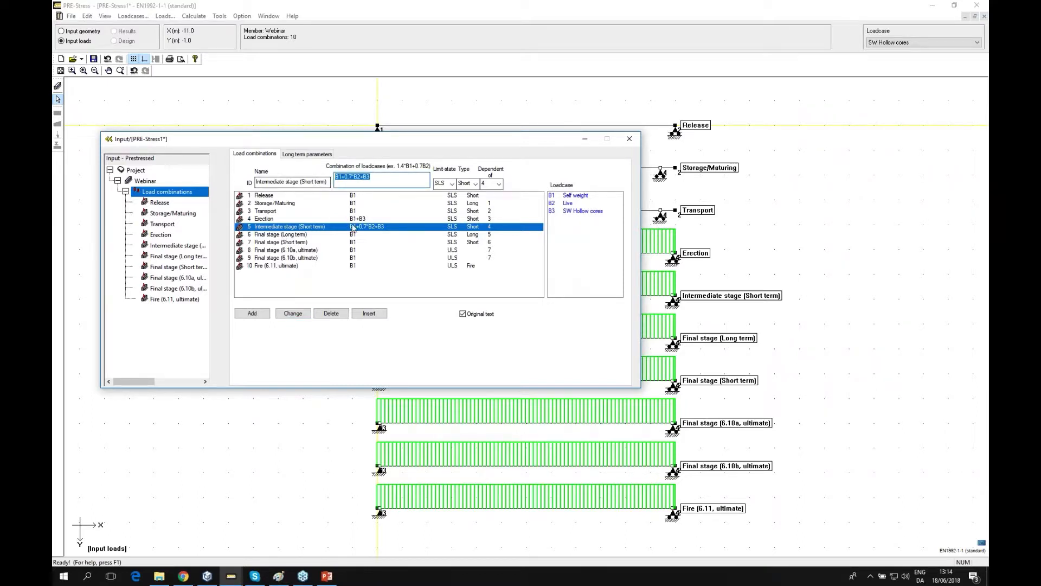
{"action": "left_click", "coordinate": [290, 234]}
{"action": "left_click", "coordinate": [351, 179]}
{"action": "left_click_drag", "start_coordinate": [351, 179], "coordinate": [322, 183]}
{"action": "key", "text": "ctrl+v"}
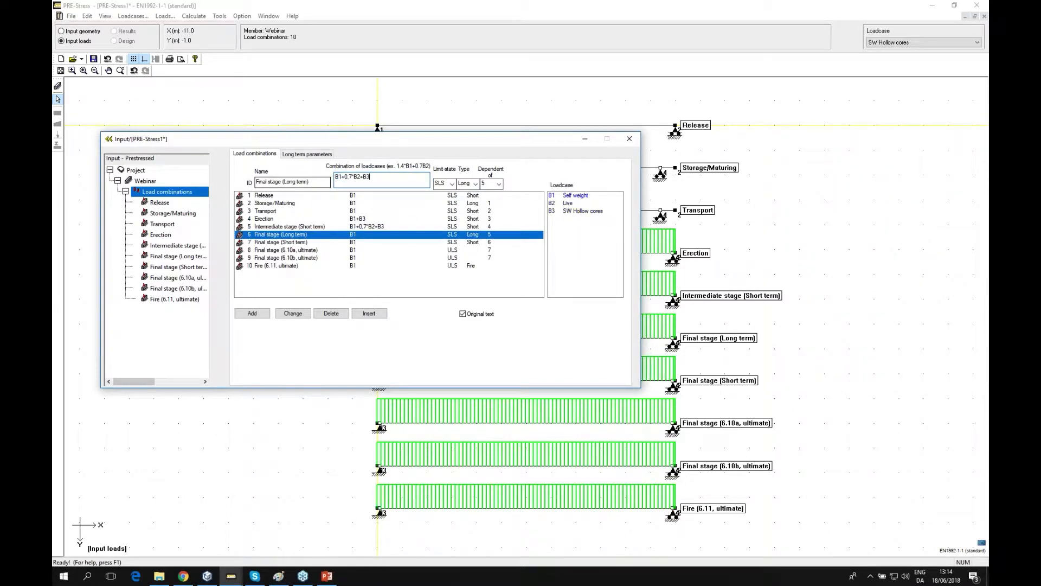
{"action": "left_click", "coordinate": [351, 177]}
{"action": "key", "text": "BackSpace"}
{"action": "type", "text": "5"}
{"action": "left_click", "coordinate": [307, 315]}
Define the Final stage (Short term) combination as B1+0,7*B2+B3
{"action": "left_click", "coordinate": [293, 242]}
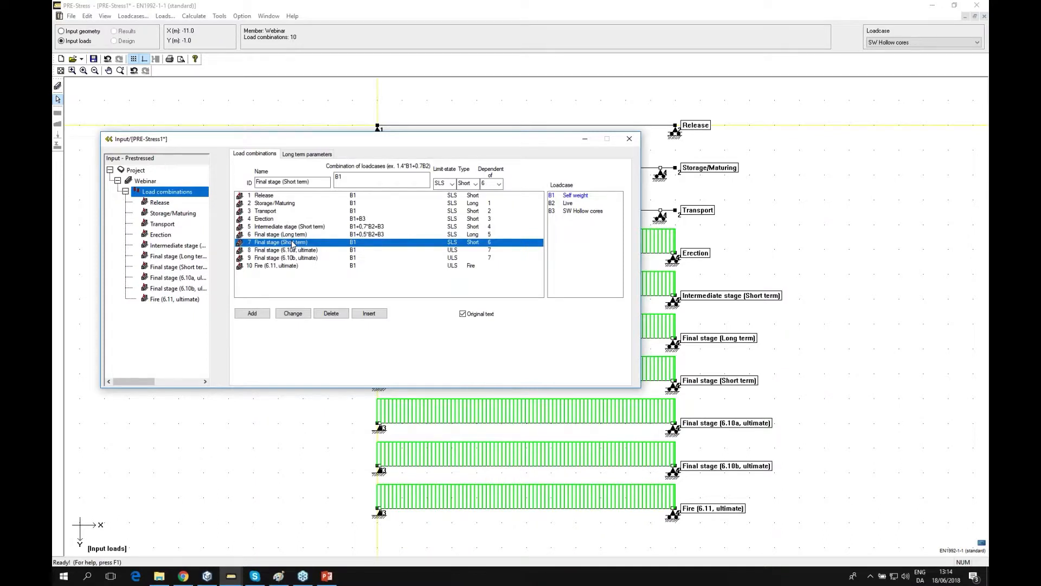
{"action": "left_click_drag", "start_coordinate": [348, 179], "coordinate": [327, 182]}
{"action": "type", "text": "B1+0,7*B2+B3"}
{"action": "left_click", "coordinate": [297, 314]}
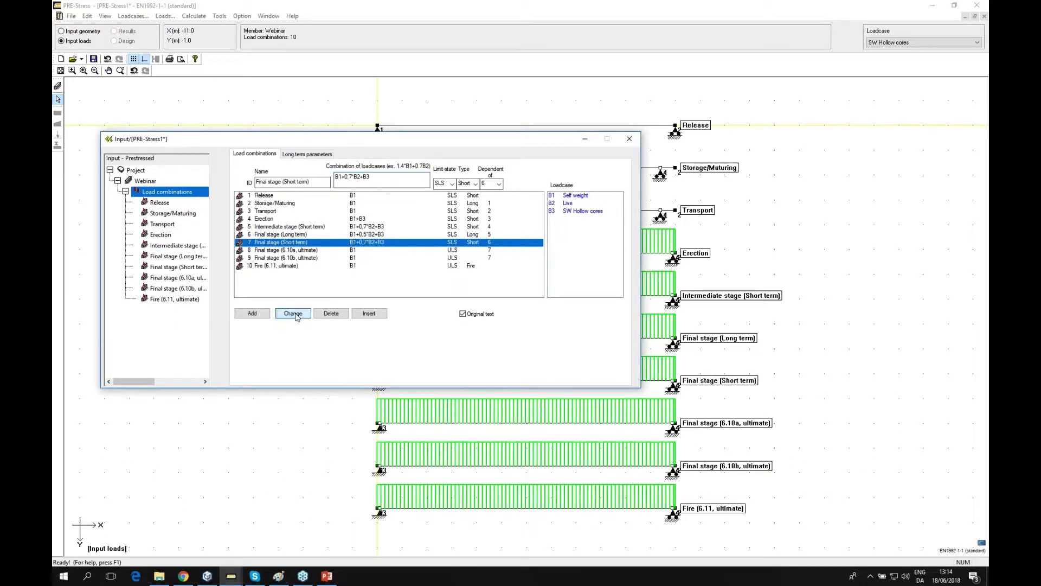
Define the Final stage (6.10a, ultimate) combination as 1,35*(B1+B3)+1,5*0,7*B2
{"action": "left_click", "coordinate": [286, 252]}
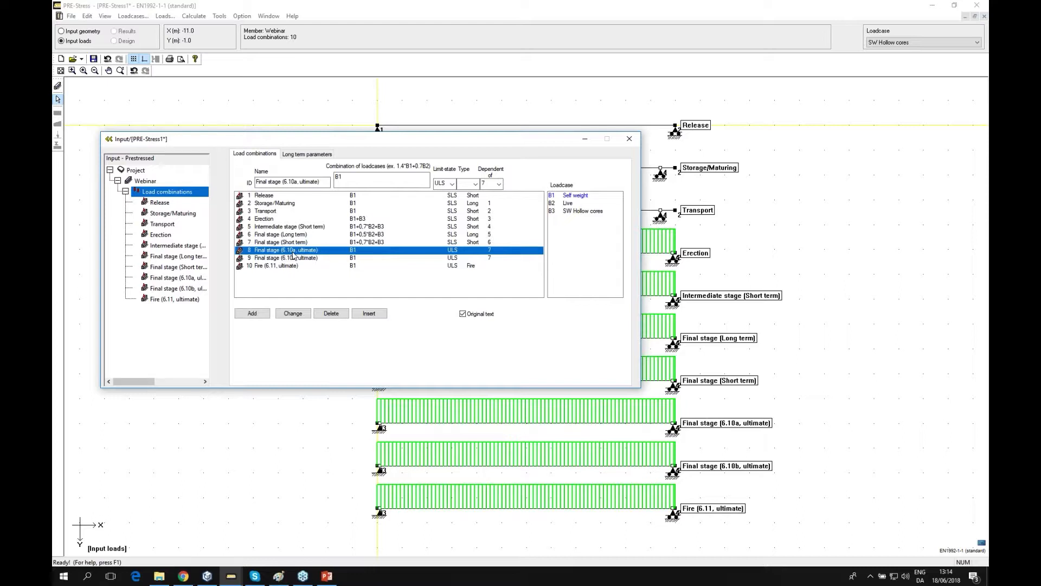
{"action": "left_click", "coordinate": [338, 181]}
{"action": "type", "text": "1,35*"}
{"action": "type", "text": "0,"}
{"action": "key", "text": "BackSpace"}
{"action": "key", "text": "BackSpace"}
{"action": "double_click", "coordinate": [594, 211]}
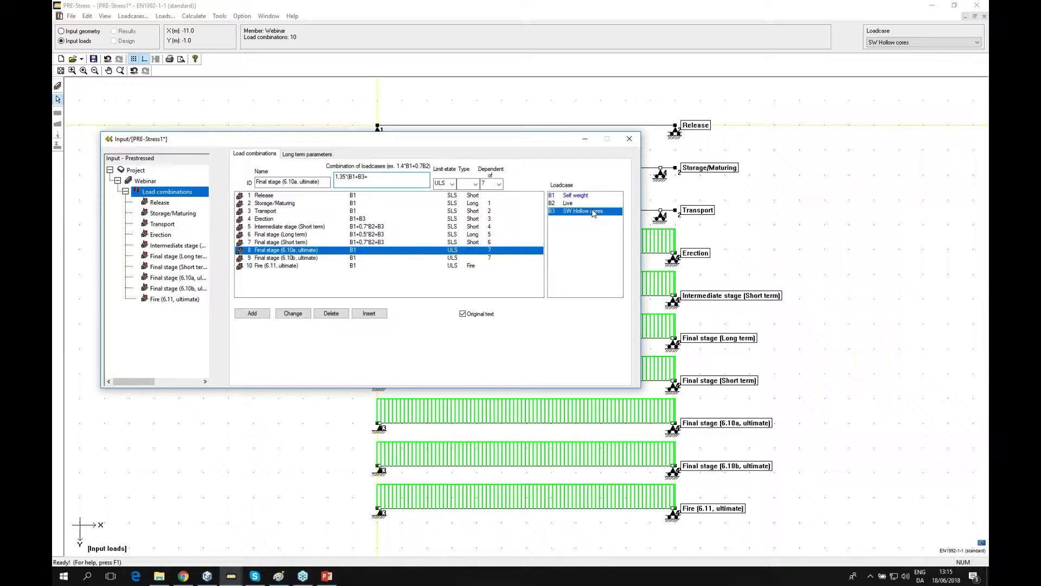
{"action": "key", "text": "BackSpace"}
{"action": "type", "text": ")+1,5*0,7*"}
{"action": "double_click", "coordinate": [574, 204]}
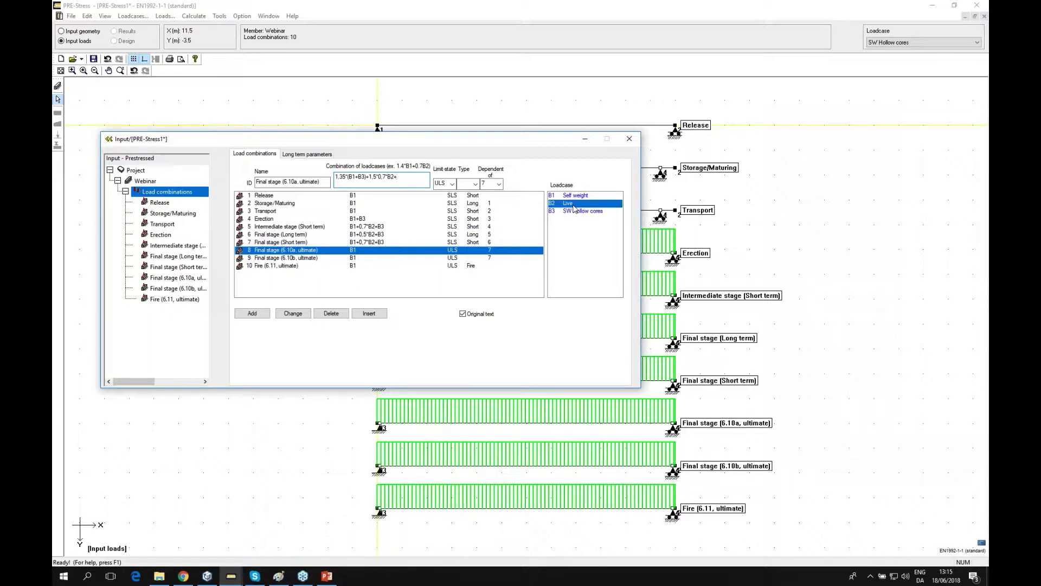
{"action": "left_click", "coordinate": [301, 314]}
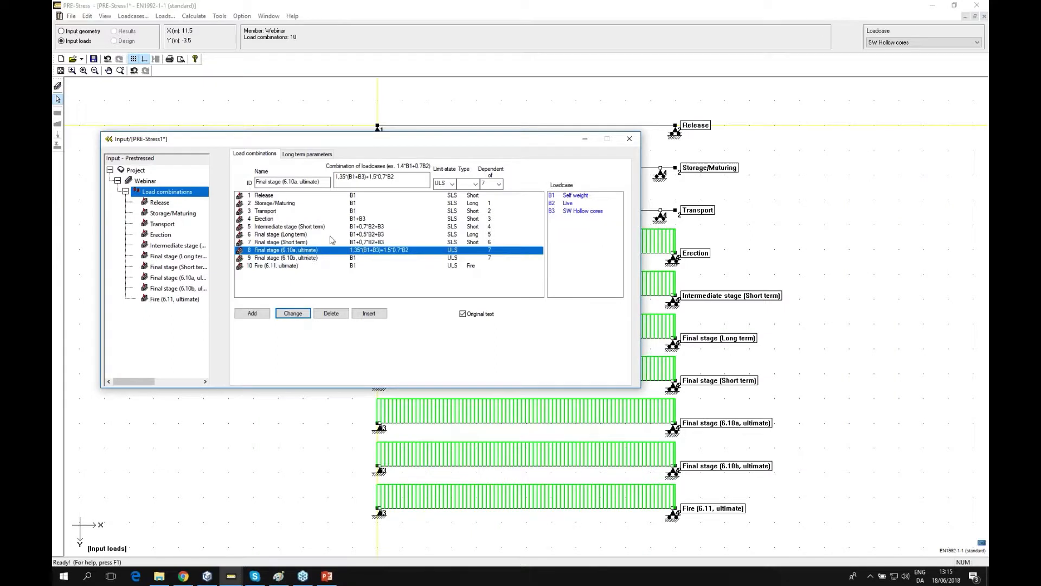
Copy the Final stage (6.10a, ultimate) formula to Final stage (6.10b, ultimate) and edit it to 1,35*0,85*(B1+B3)+1,5*B2
{"action": "left_click", "coordinate": [281, 263]}
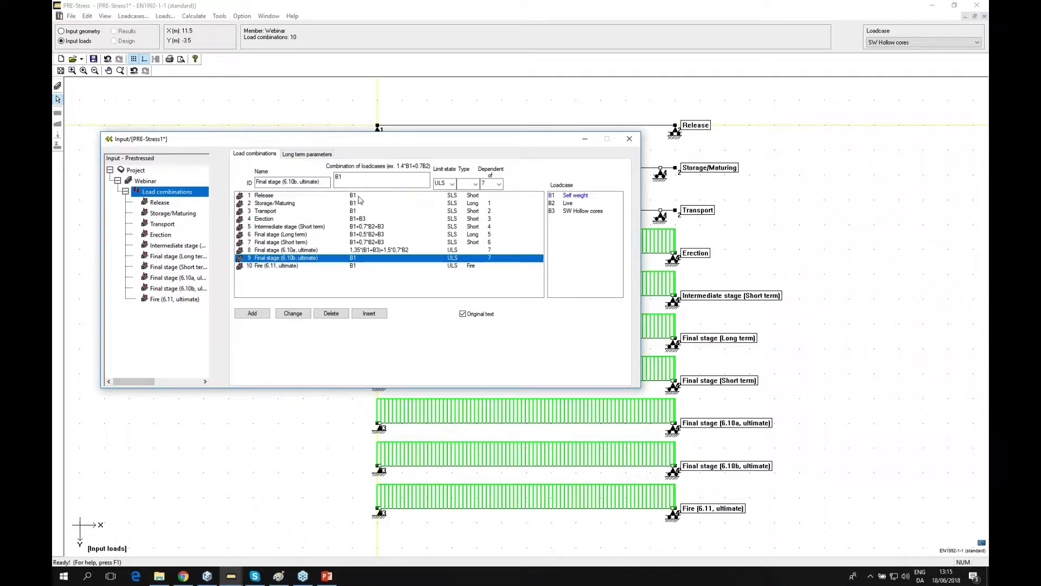
{"action": "left_click", "coordinate": [361, 250]}
{"action": "double_click", "coordinate": [380, 177]}
{"action": "key", "text": "ctrl+c"}
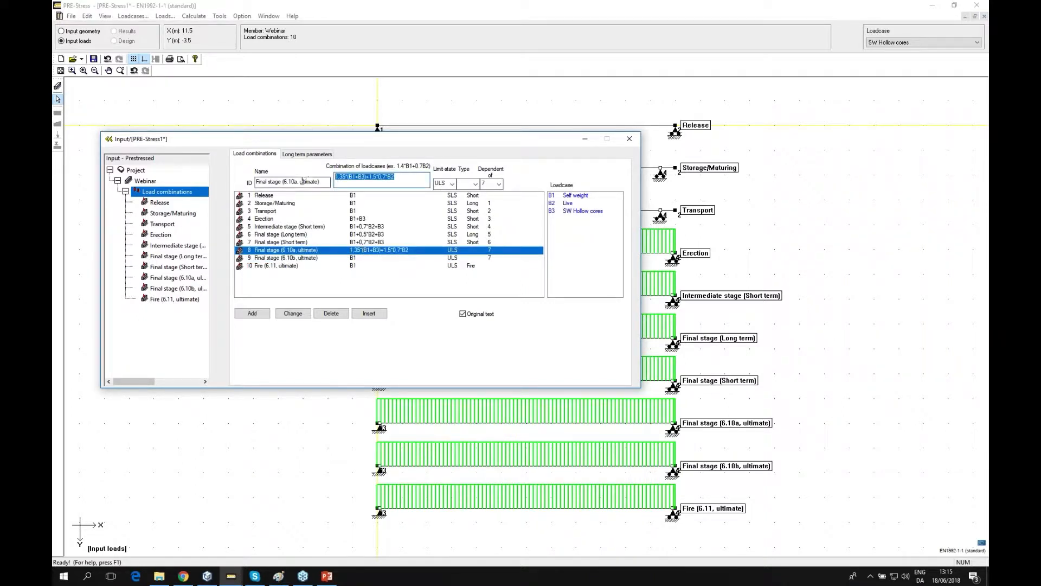
{"action": "left_click", "coordinate": [282, 258]}
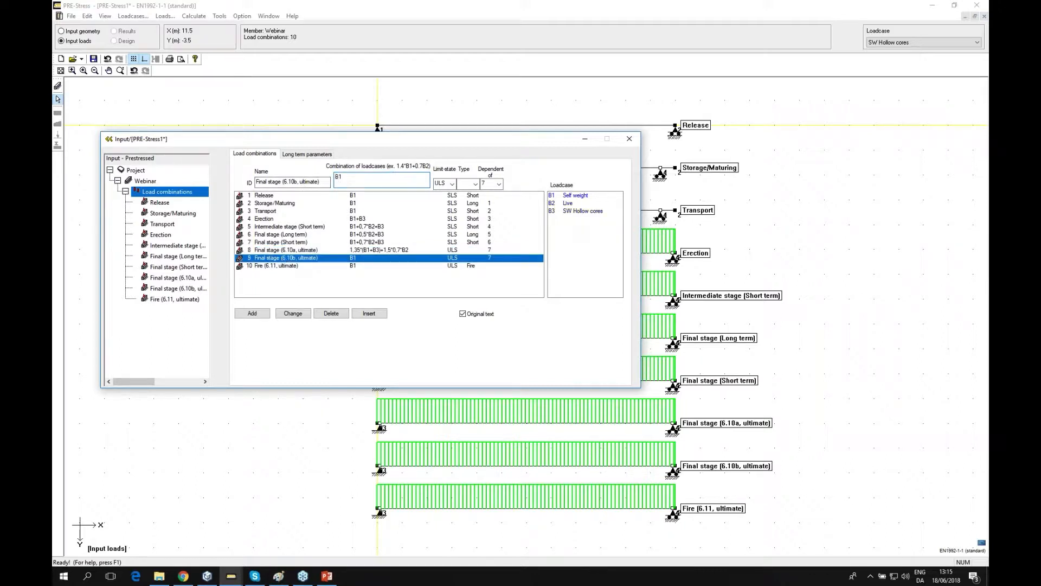
{"action": "key", "text": "ctrl+v"}
{"action": "type", "text": "0,85*"}
{"action": "left_click_drag", "start_coordinate": [401, 177], "coordinate": [392, 179]}
{"action": "key", "text": "Delete"}
{"action": "left_click", "coordinate": [293, 314]}
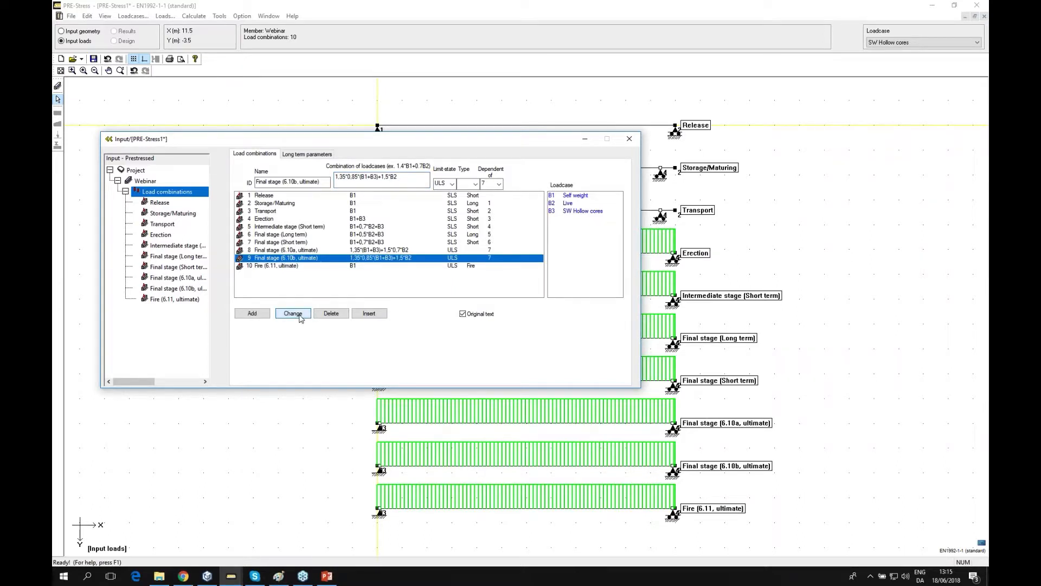
Copy the Intermediate stage (Short term) formula to the Fire (6.11, ultimate) combination, giving B1+0,7*B2+B3
{"action": "left_click", "coordinate": [288, 266]}
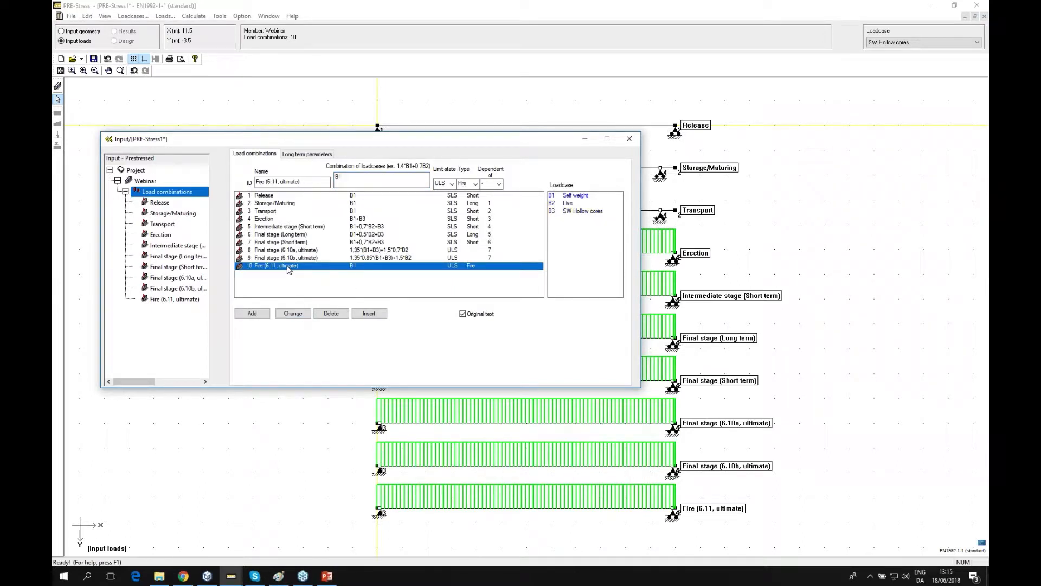
{"action": "left_click", "coordinate": [312, 228]}
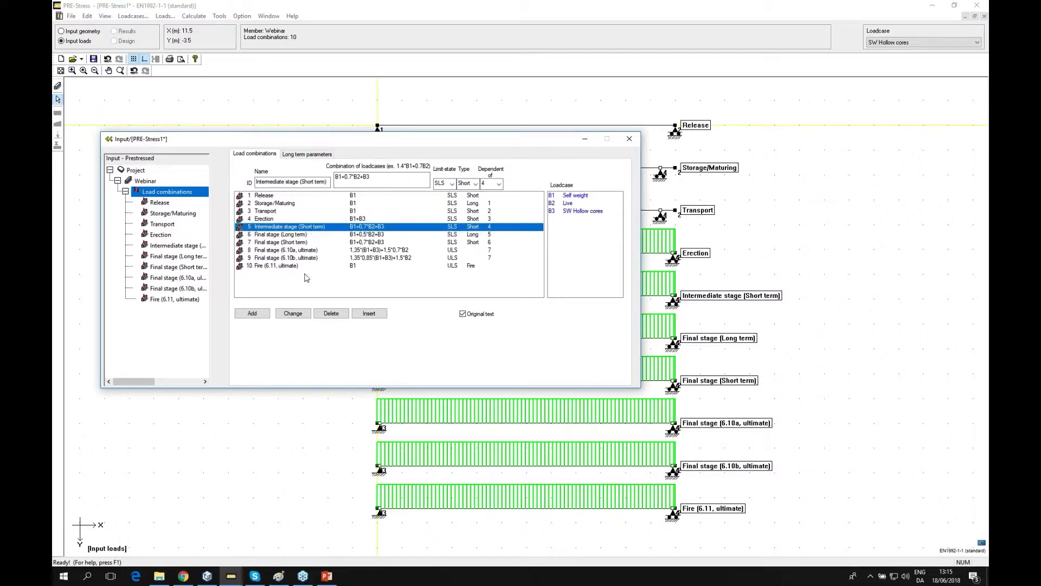
{"action": "left_click_drag", "start_coordinate": [378, 178], "coordinate": [315, 187]}
{"action": "key", "text": "ctrl+c"}
{"action": "left_click", "coordinate": [320, 266]}
{"action": "key", "text": "ctrl+v"}
{"action": "left_click", "coordinate": [293, 315]}
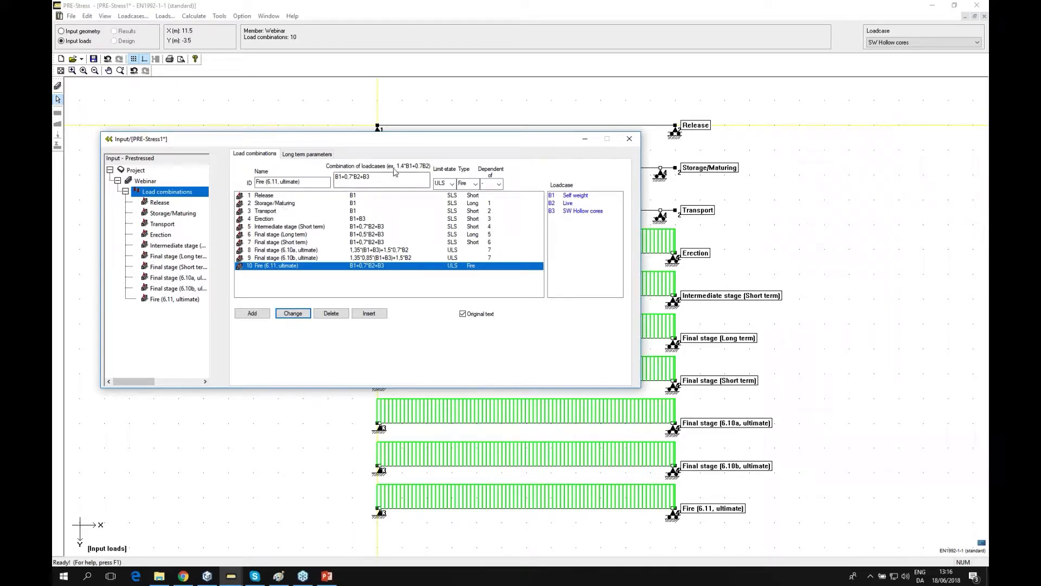
Reposition the input window and collapse it to the project tree so the load diagrams are uncovered
{"action": "mouse_move", "coordinate": [389, 147]}
{"action": "left_mouse_down"}
{"action": "mouse_move", "coordinate": [479, 192]}
{"action": "mouse_move", "coordinate": [350, 143]}
{"action": "mouse_move", "coordinate": [378, 144]}
{"action": "mouse_move", "coordinate": [397, 160]}
{"action": "left_mouse_up"}
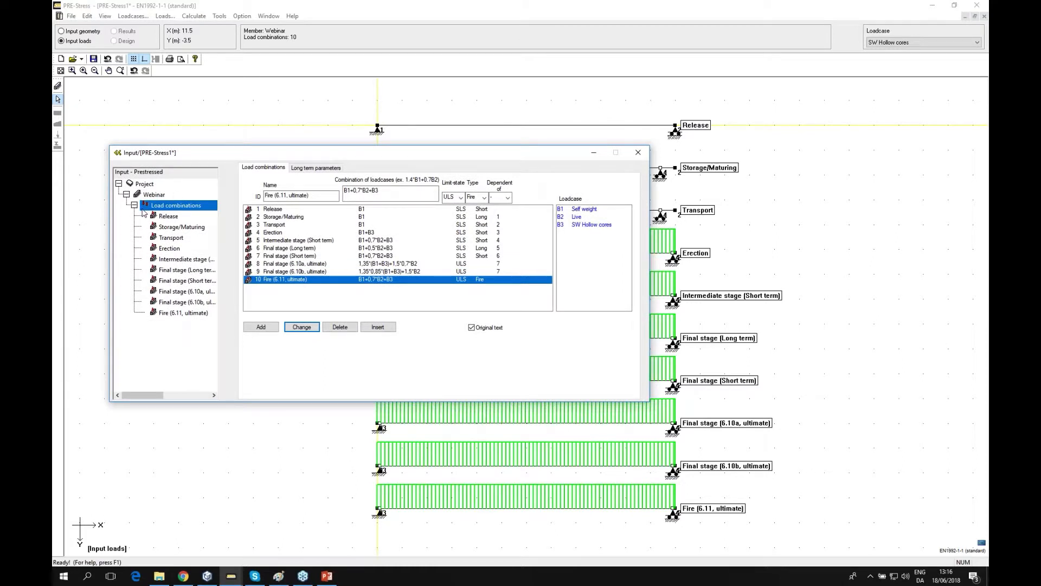
{"action": "left_click_drag", "start_coordinate": [253, 156], "coordinate": [245, 196]}
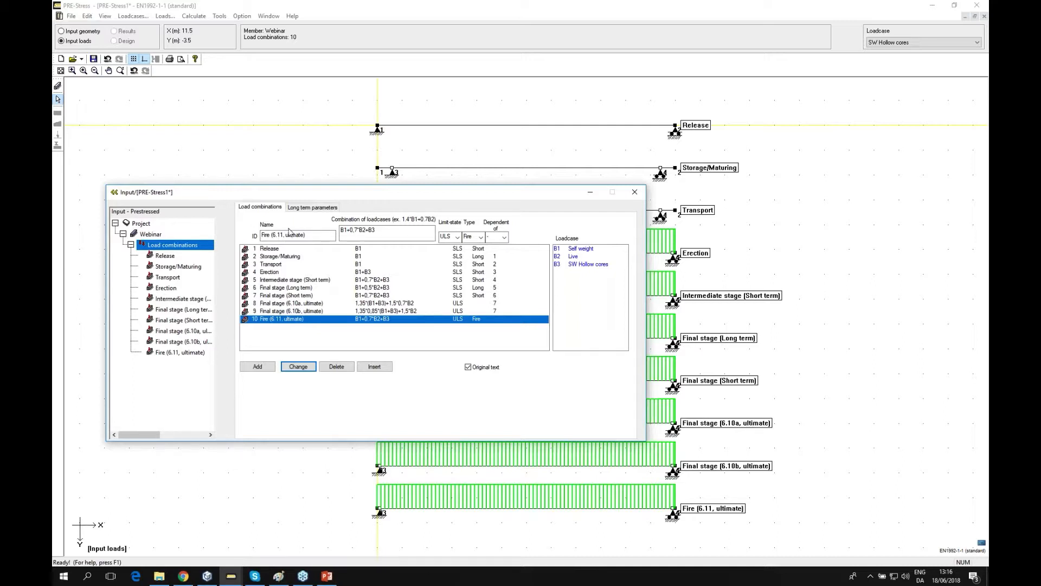
{"action": "left_click", "coordinate": [114, 192]}
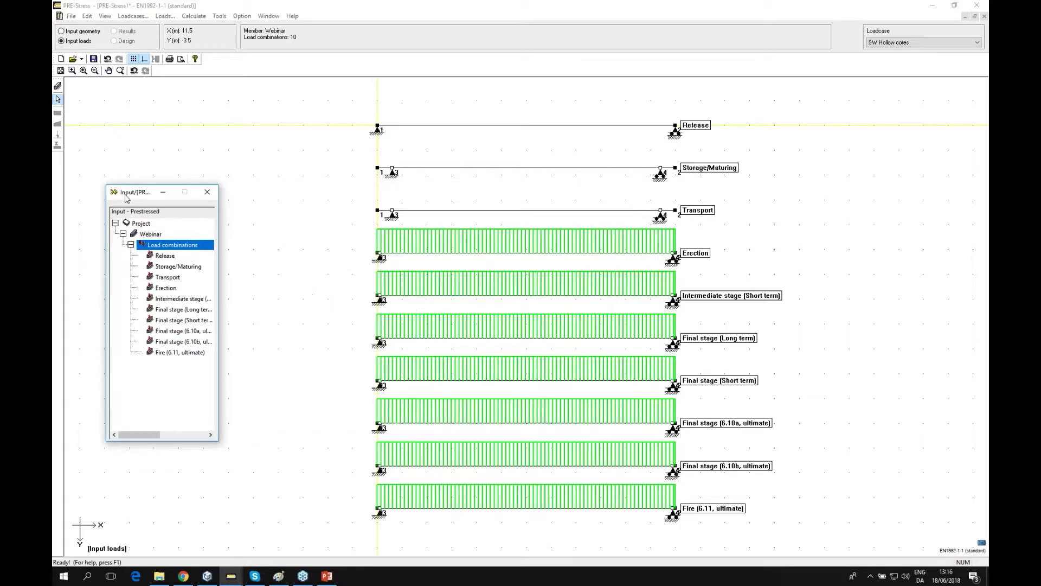
{"action": "left_click", "coordinate": [978, 67]}
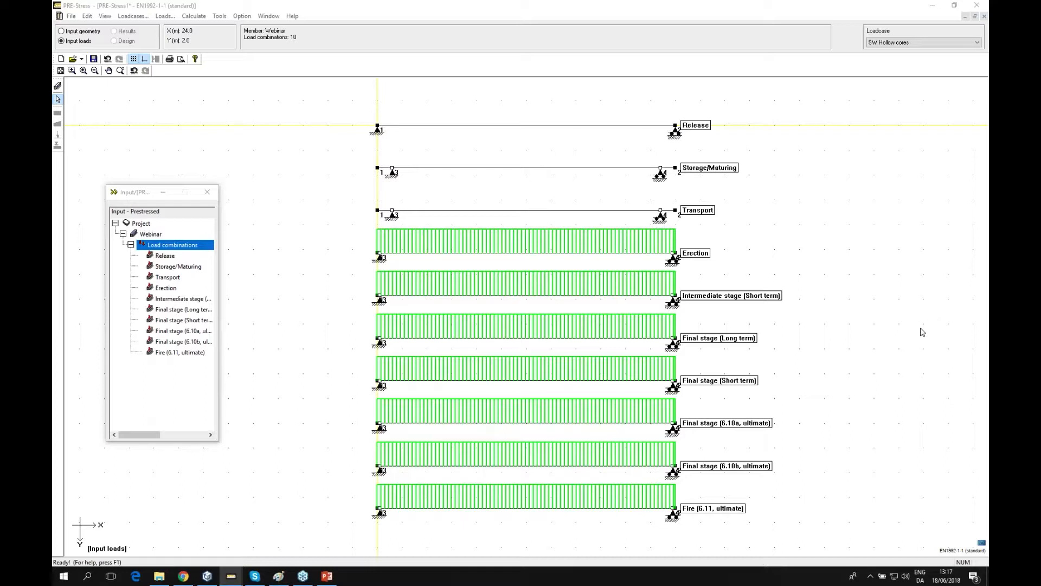
{"action": "left_click", "coordinate": [847, 72]}
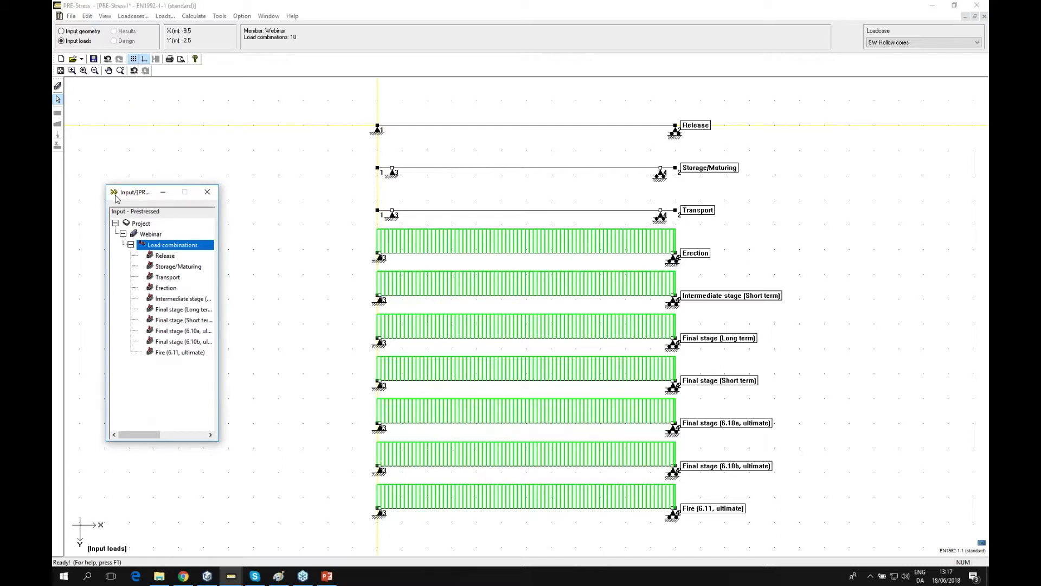
Start the analysis for all prestressed elements with the preset calculation parameters and cracked section analysis
{"action": "left_click", "coordinate": [193, 16]}
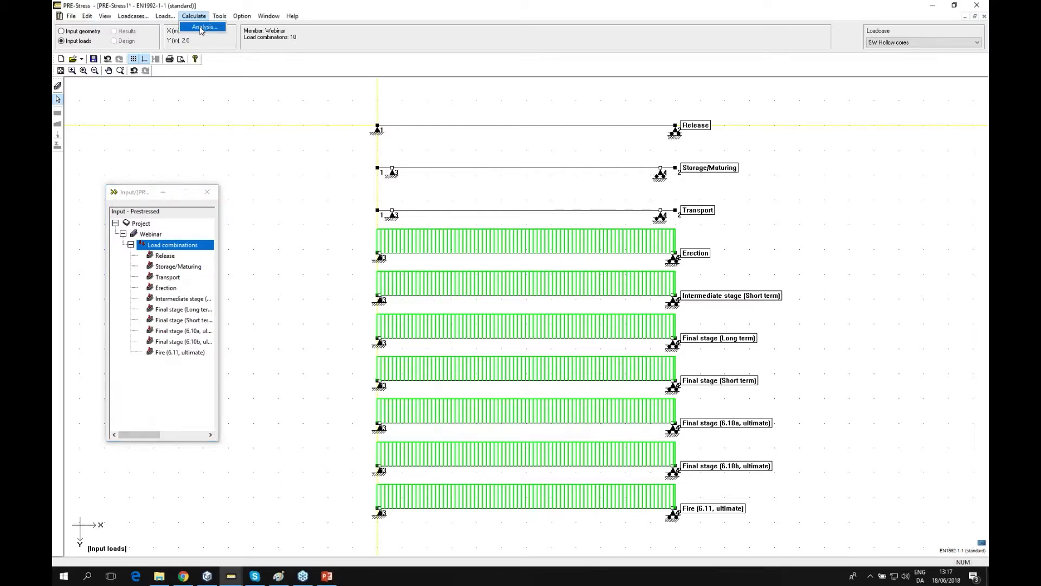
{"action": "left_click", "coordinate": [201, 27]}
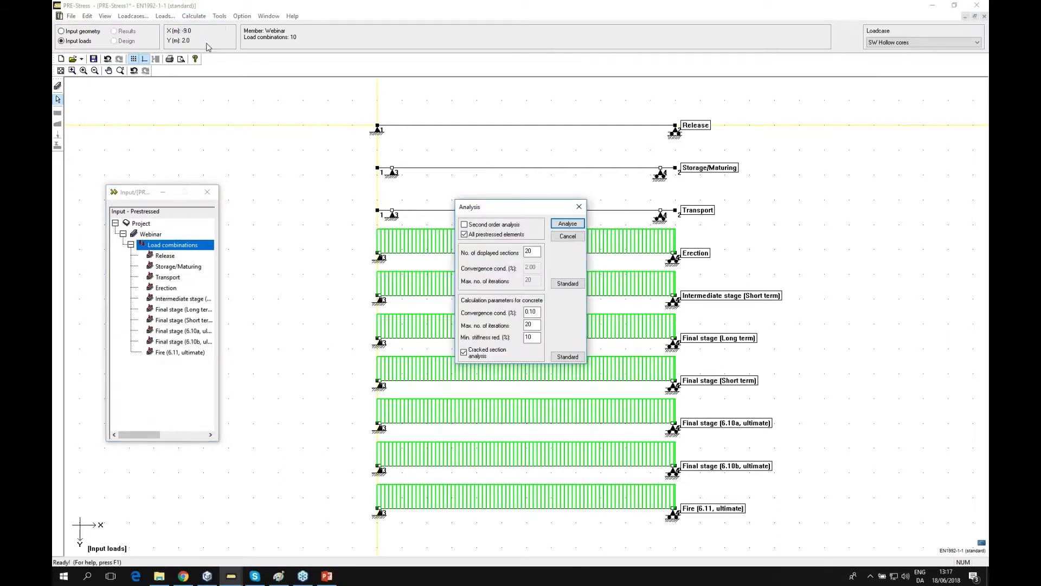
{"action": "left_click", "coordinate": [561, 226]}
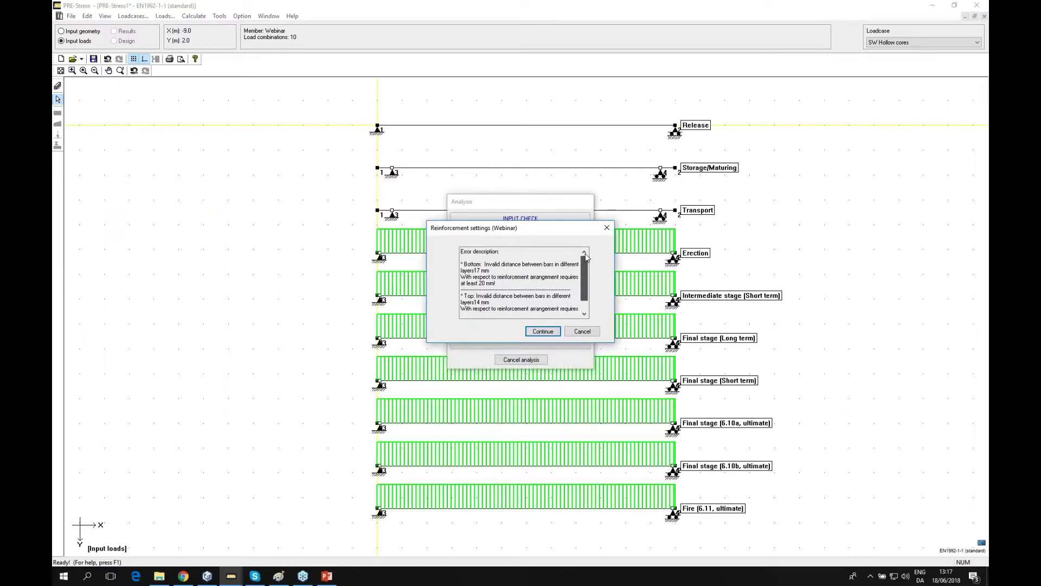
Read the full error description for the reinforcement settings and continue the analysis
{"action": "left_click_drag", "start_coordinate": [531, 229], "coordinate": [539, 227]}
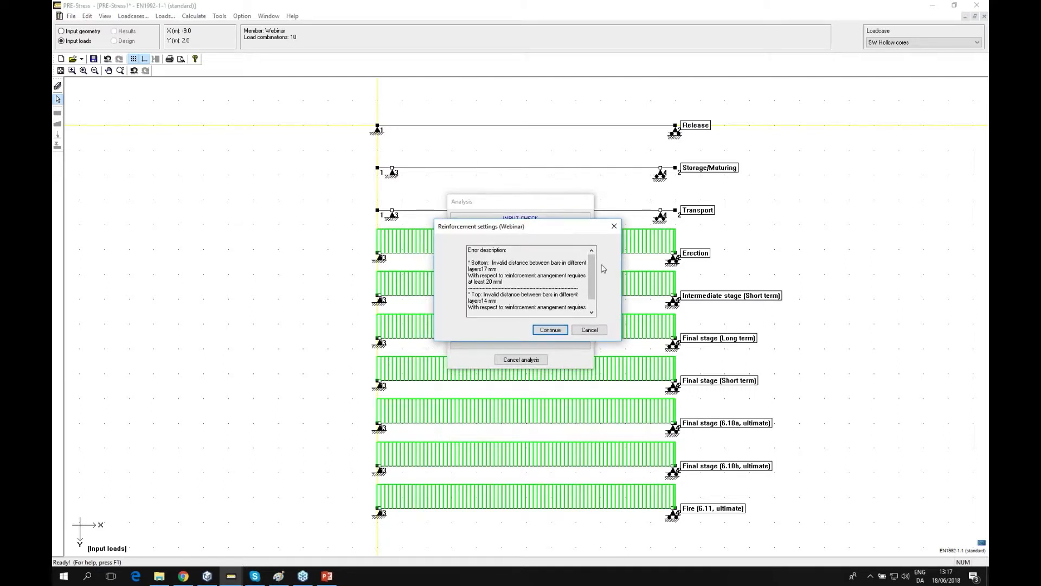
{"action": "left_click_drag", "start_coordinate": [593, 269], "coordinate": [593, 267]}
{"action": "left_click_drag", "start_coordinate": [568, 233], "coordinate": [600, 232]}
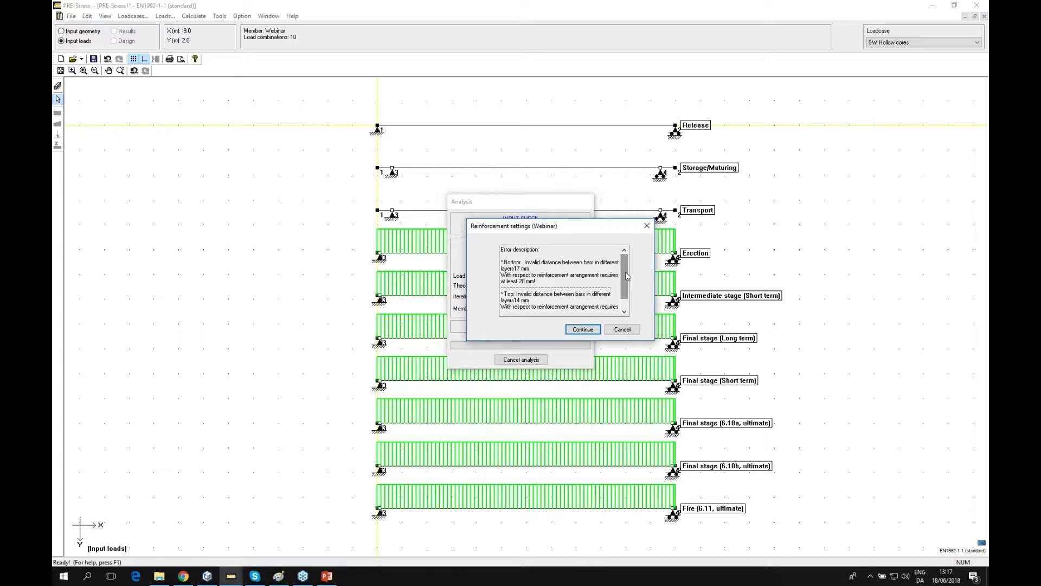
{"action": "left_click_drag", "start_coordinate": [625, 272], "coordinate": [586, 229]}
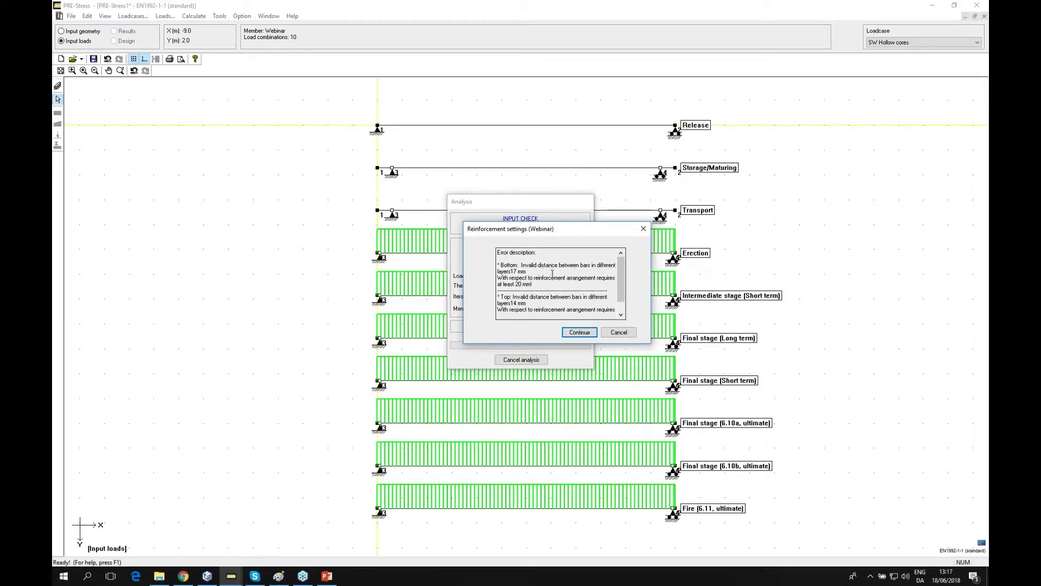
{"action": "left_click_drag", "start_coordinate": [575, 233], "coordinate": [585, 234]}
{"action": "mouse_move", "coordinate": [632, 268]}
{"action": "left_mouse_down"}
{"action": "mouse_move", "coordinate": [632, 281]}
{"action": "mouse_move", "coordinate": [630, 269]}
{"action": "left_mouse_up"}
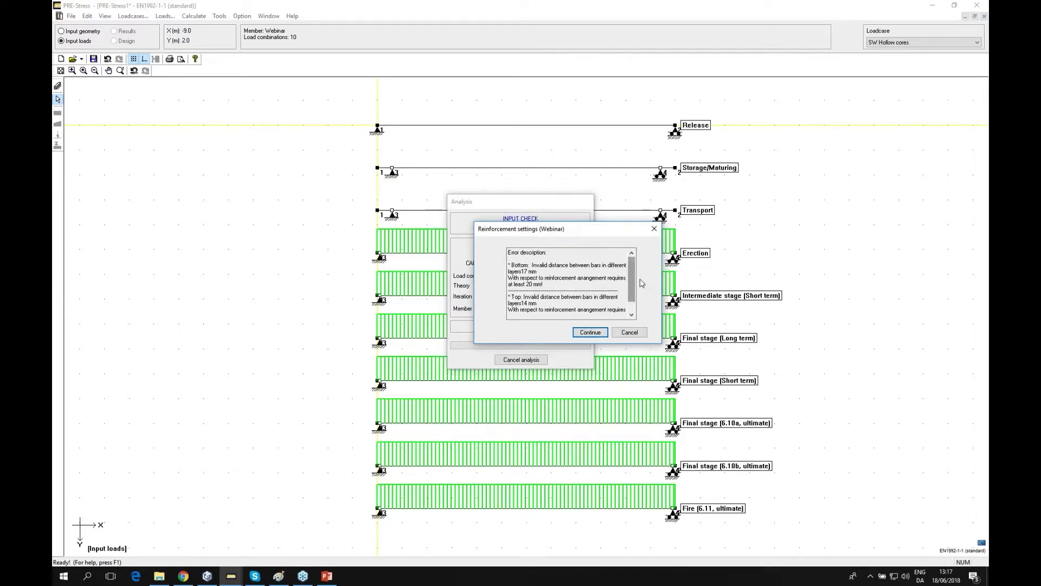
{"action": "left_click_drag", "start_coordinate": [634, 279], "coordinate": [631, 309]}
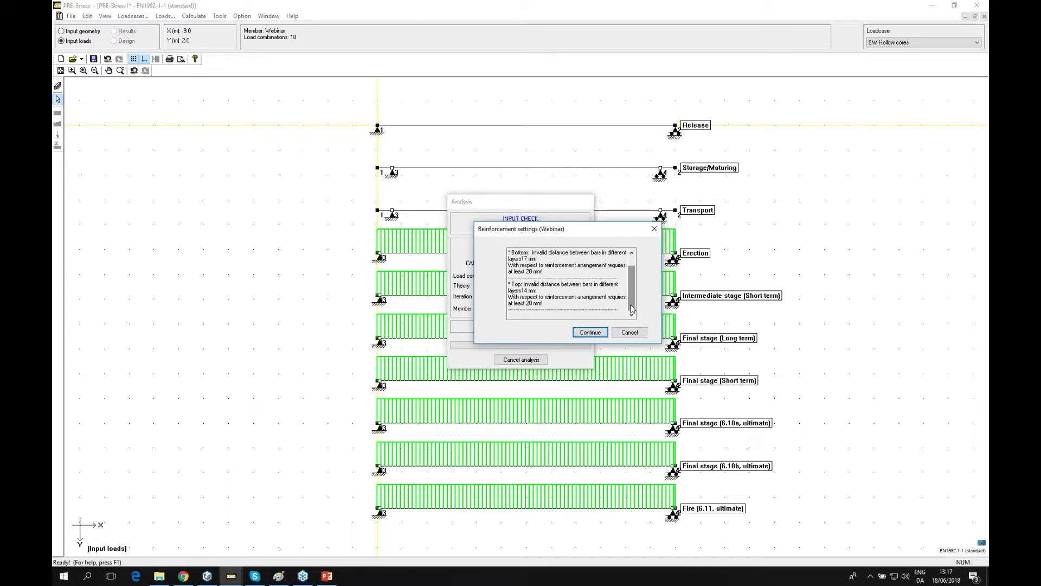
{"action": "left_click", "coordinate": [590, 332]}
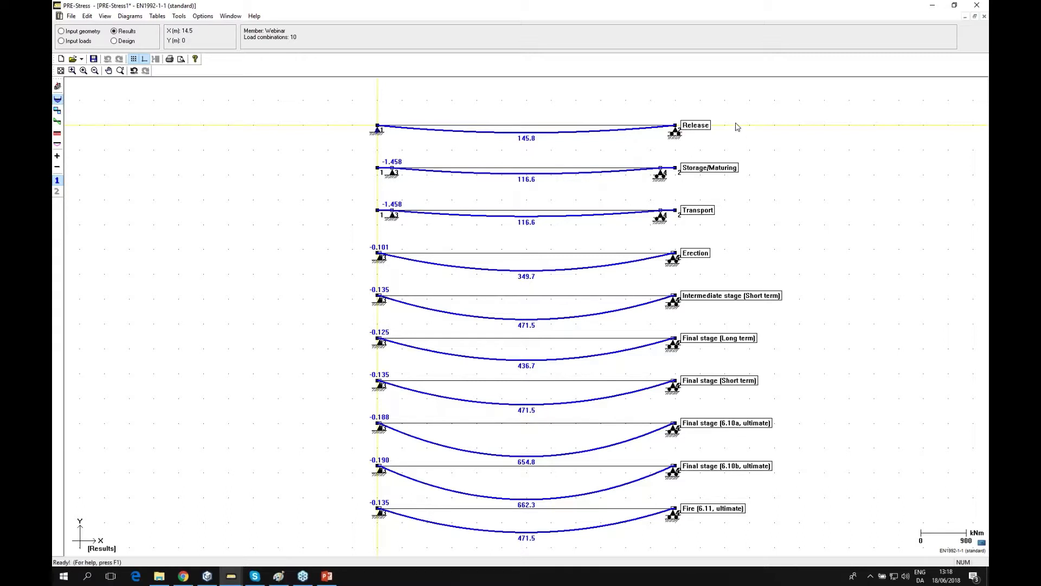
View the torsional moment, shear force and displacement diagrams one after another for all load combinations
{"action": "left_click", "coordinate": [58, 110]}
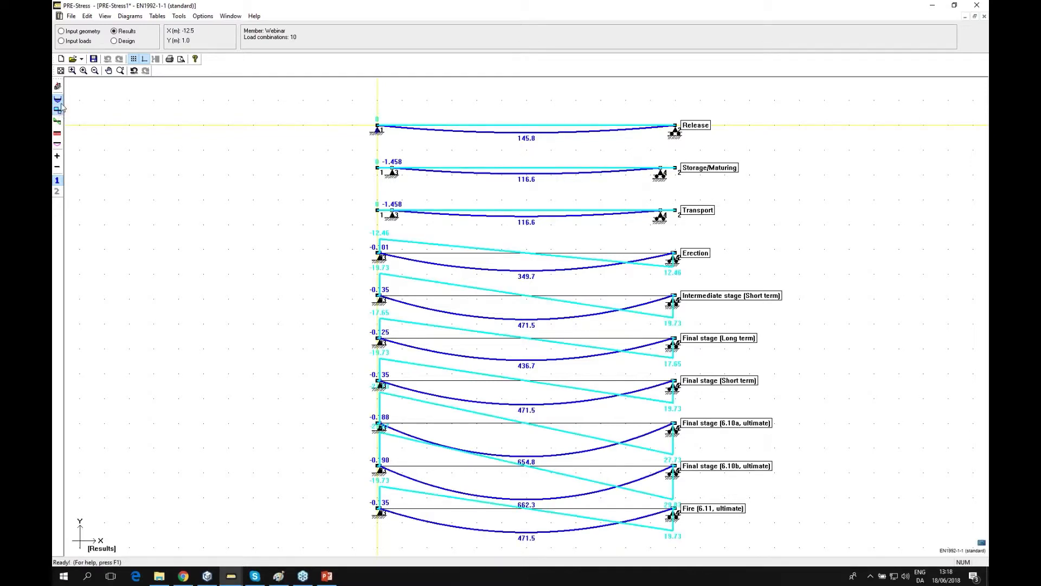
{"action": "left_click", "coordinate": [59, 100]}
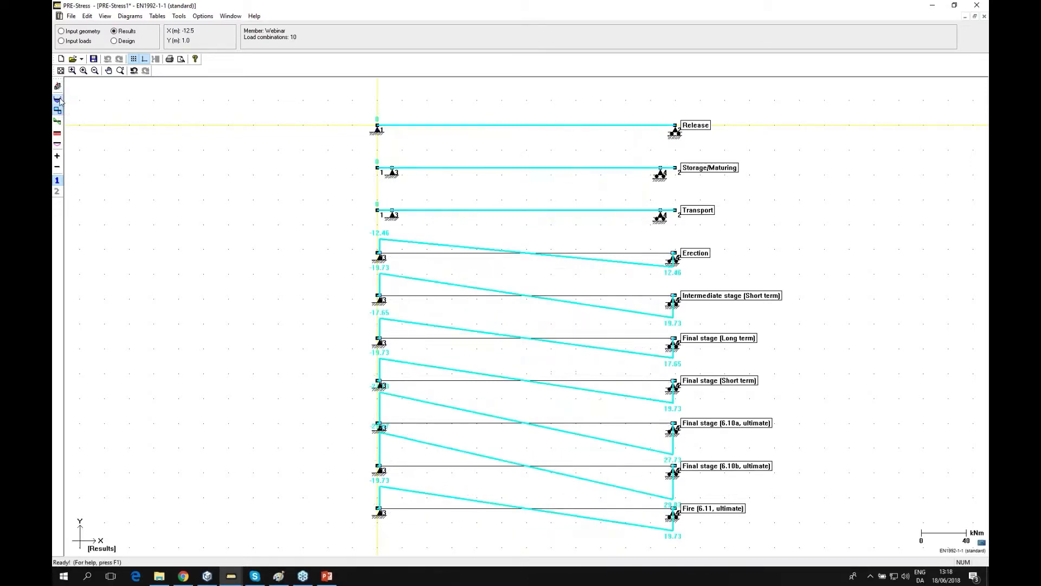
{"action": "left_click", "coordinate": [57, 119]}
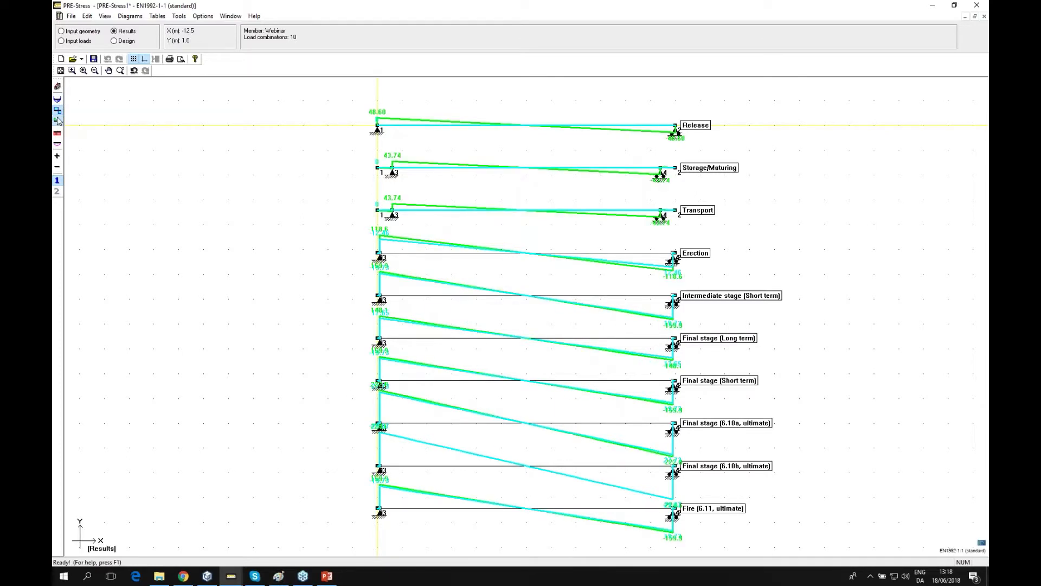
{"action": "left_click", "coordinate": [58, 113]}
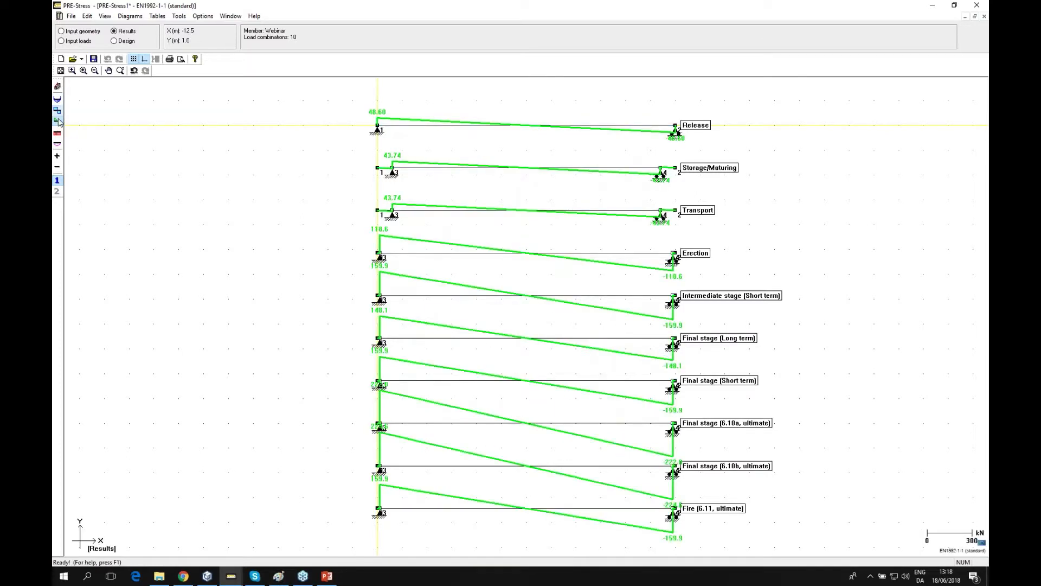
{"action": "left_click", "coordinate": [58, 144]}
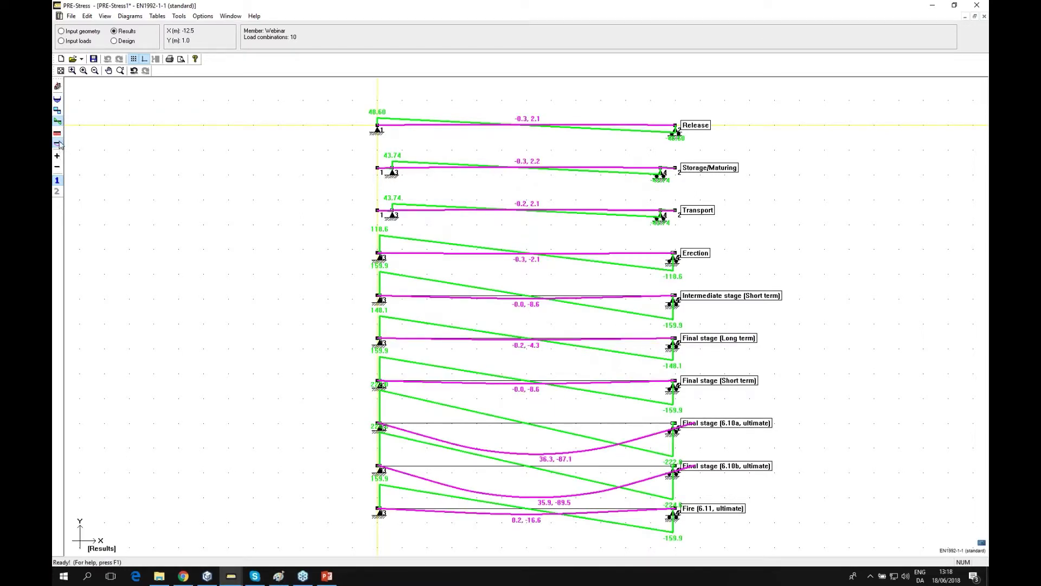
{"action": "left_click", "coordinate": [58, 124]}
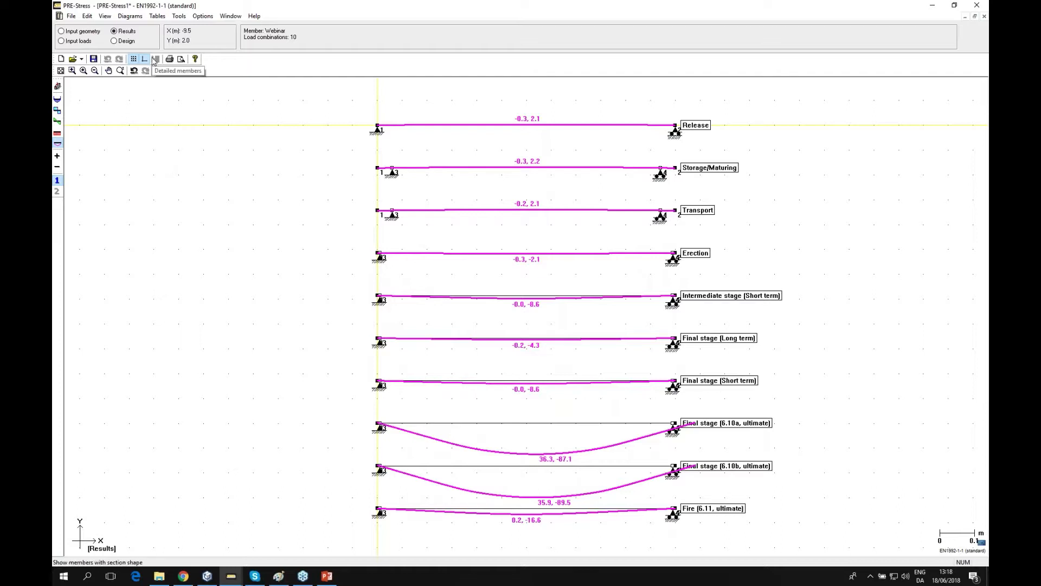
Switch to the design mode, run the code control for the beam, and close its progress window when finished
{"action": "left_click", "coordinate": [114, 41]}
{"action": "left_click", "coordinate": [157, 18]}
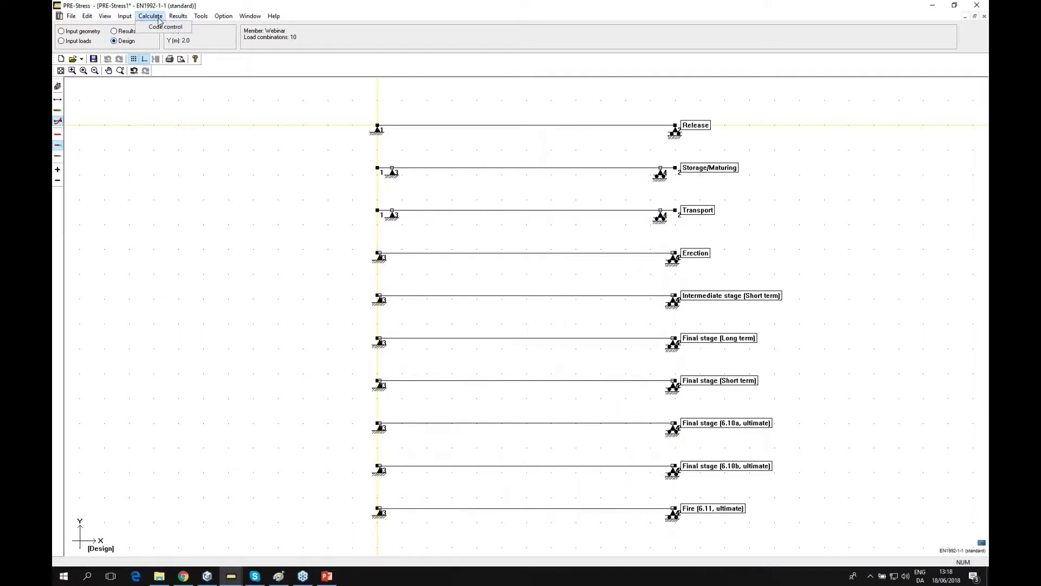
{"action": "left_click", "coordinate": [164, 27]}
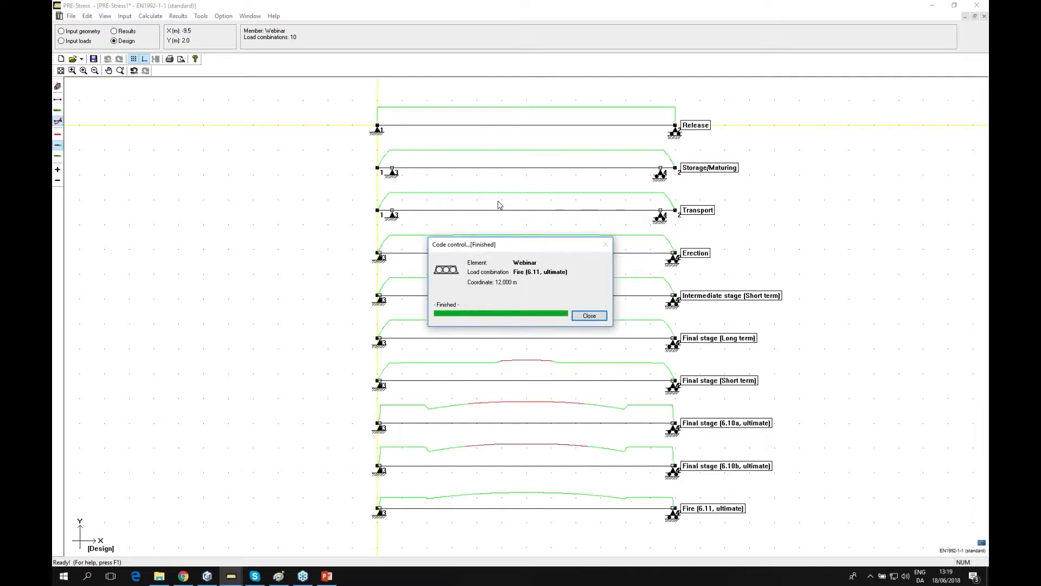
{"action": "left_click_drag", "start_coordinate": [524, 243], "coordinate": [331, 178]}
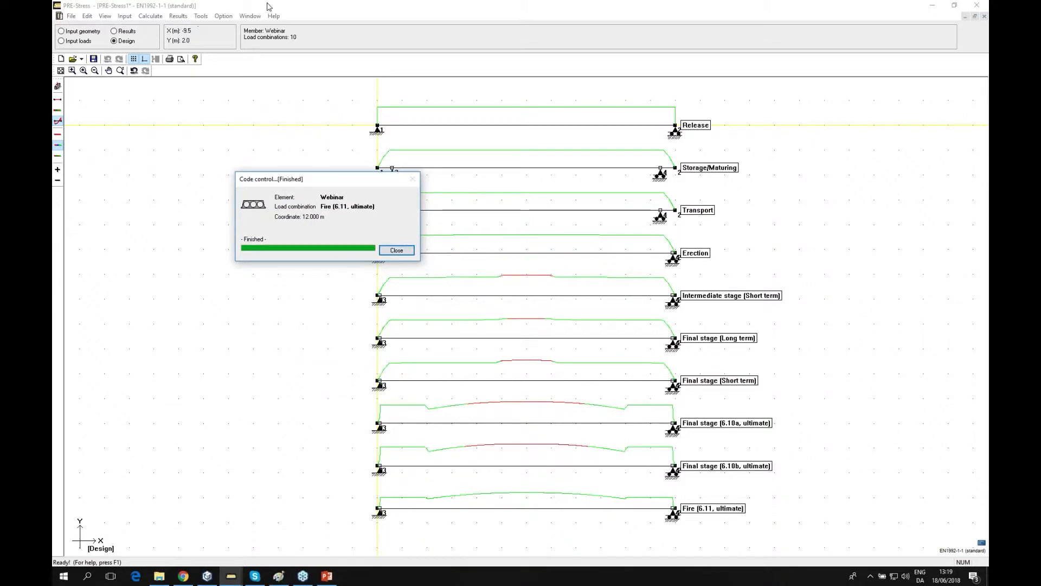
{"action": "left_click", "coordinate": [397, 250]}
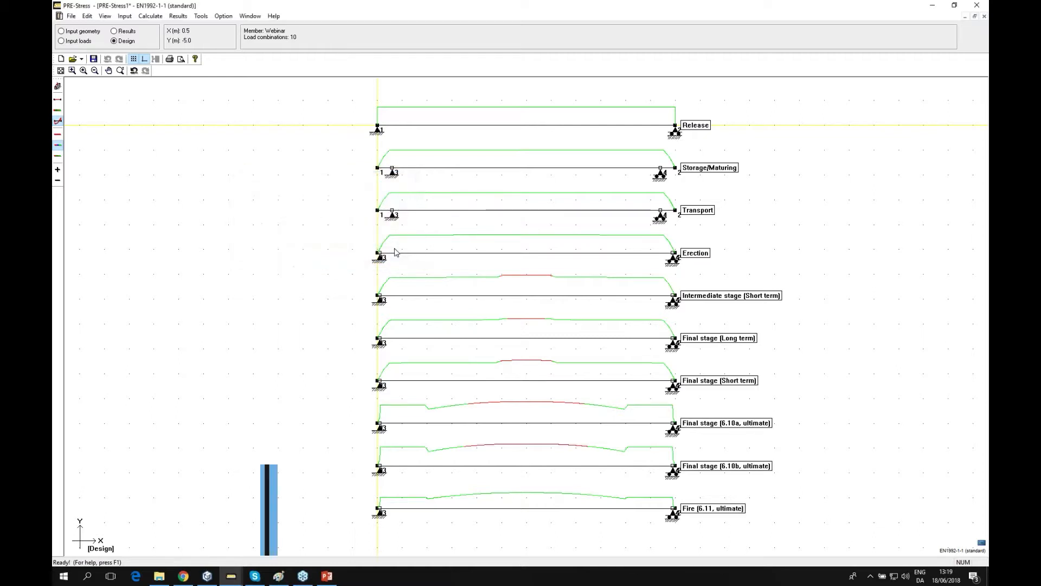
Open the code check results for the Webinar member and review the Release and Intermediate stage (Short term) load cases
{"action": "left_click", "coordinate": [178, 15]}
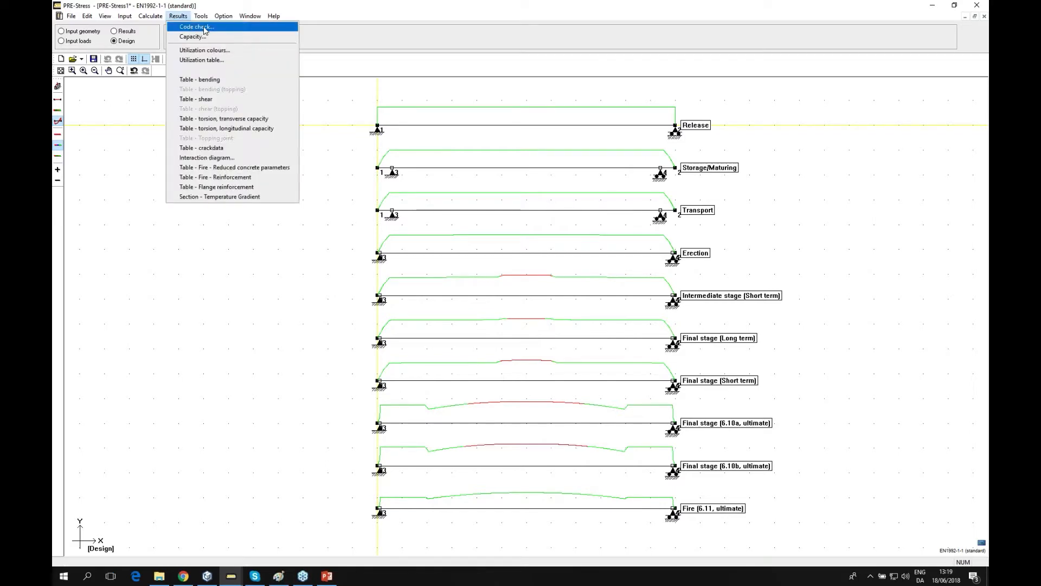
{"action": "left_click", "coordinate": [205, 31]}
{"action": "left_click_drag", "start_coordinate": [495, 167], "coordinate": [197, 117]}
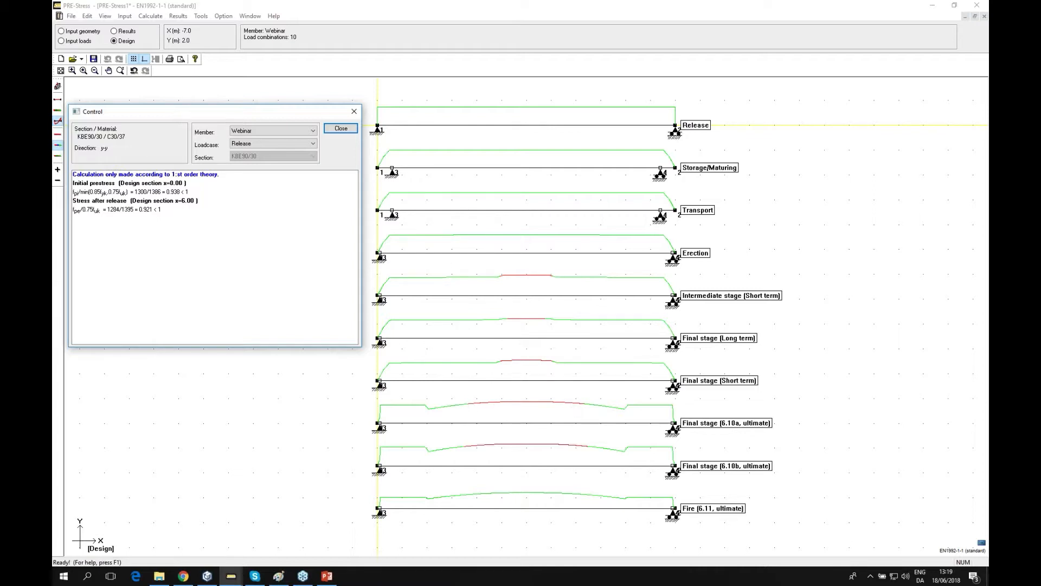
{"action": "left_click_drag", "start_coordinate": [232, 112], "coordinate": [245, 110]}
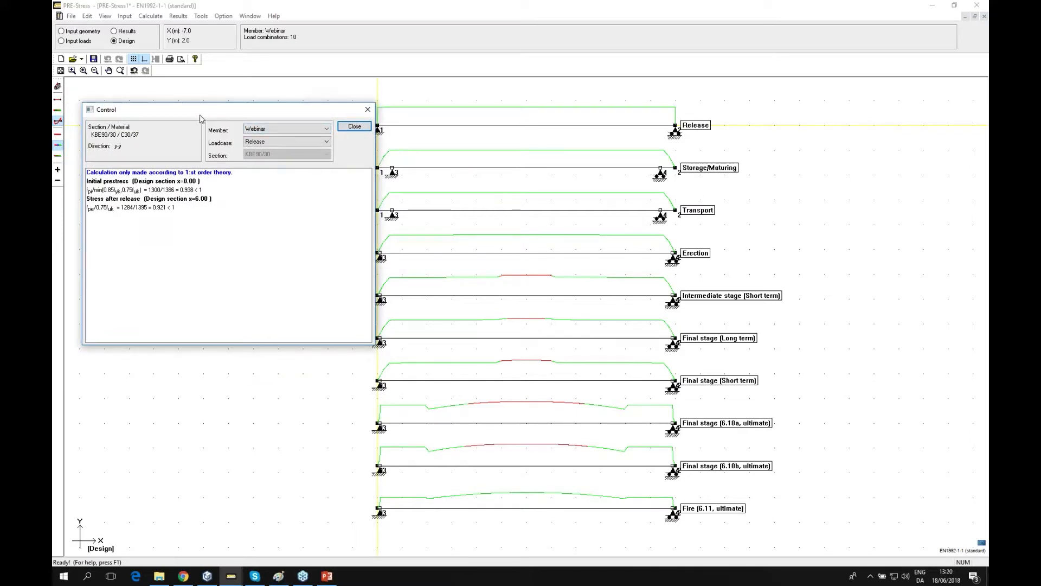
{"action": "left_click", "coordinate": [269, 143]}
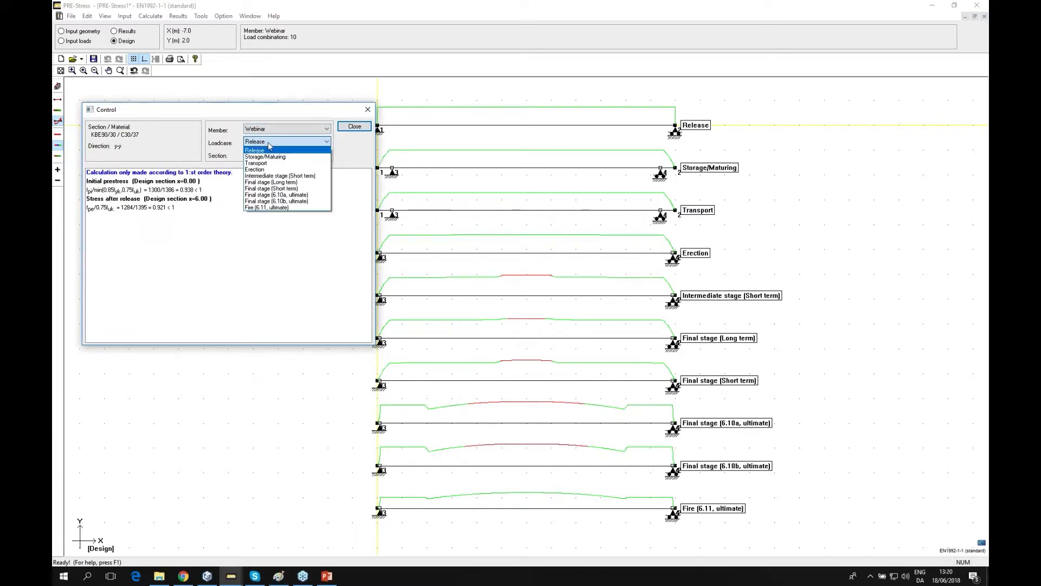
{"action": "left_click", "coordinate": [274, 175]}
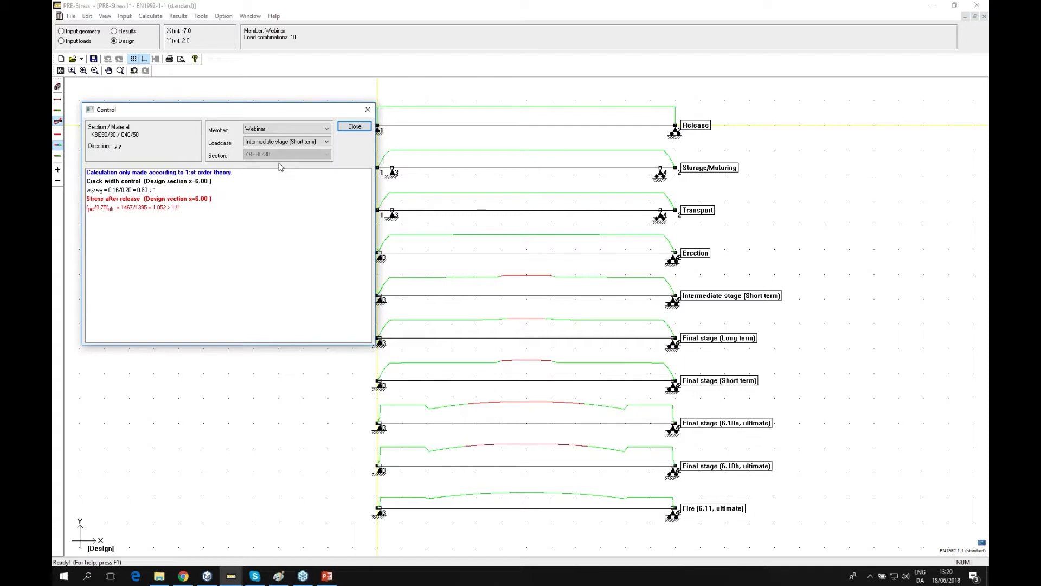
Review the code checks for Final stage (Short term) and Final stage (6.10a, ultimate), and close the results
{"action": "left_click", "coordinate": [288, 142]}
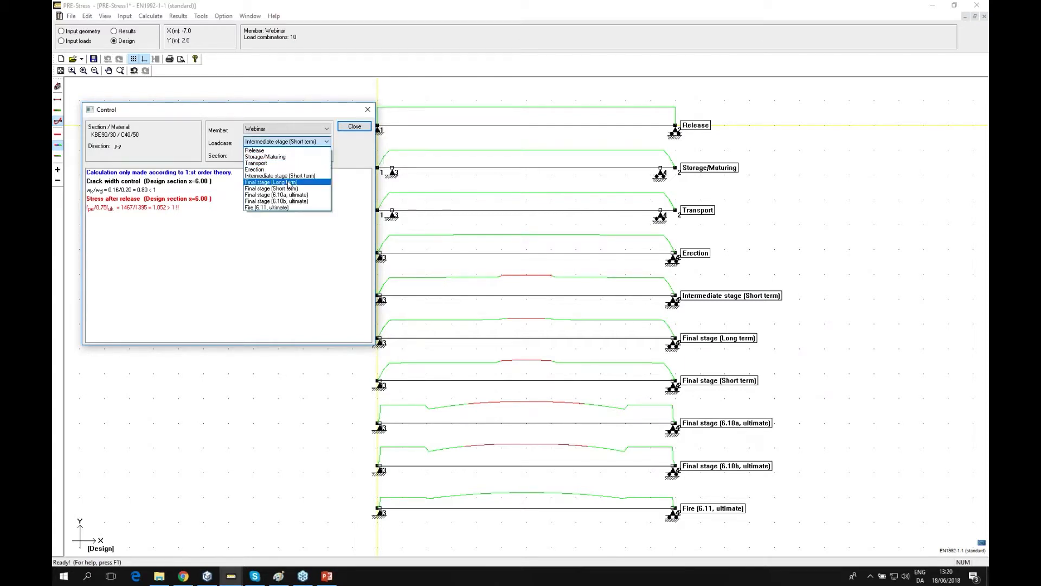
{"action": "left_click", "coordinate": [289, 191]}
{"action": "left_click", "coordinate": [267, 141]}
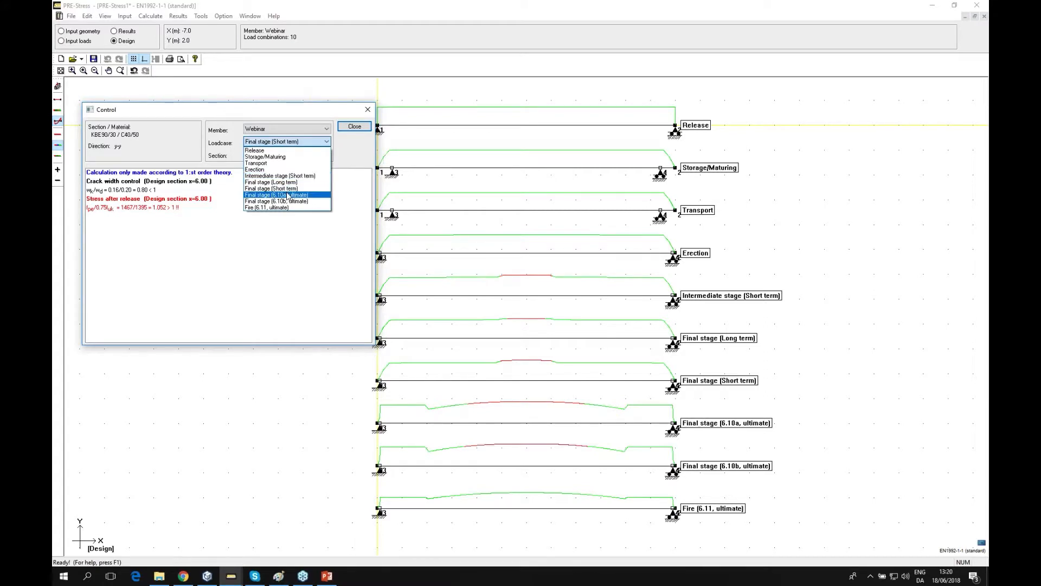
{"action": "left_click", "coordinate": [288, 197]}
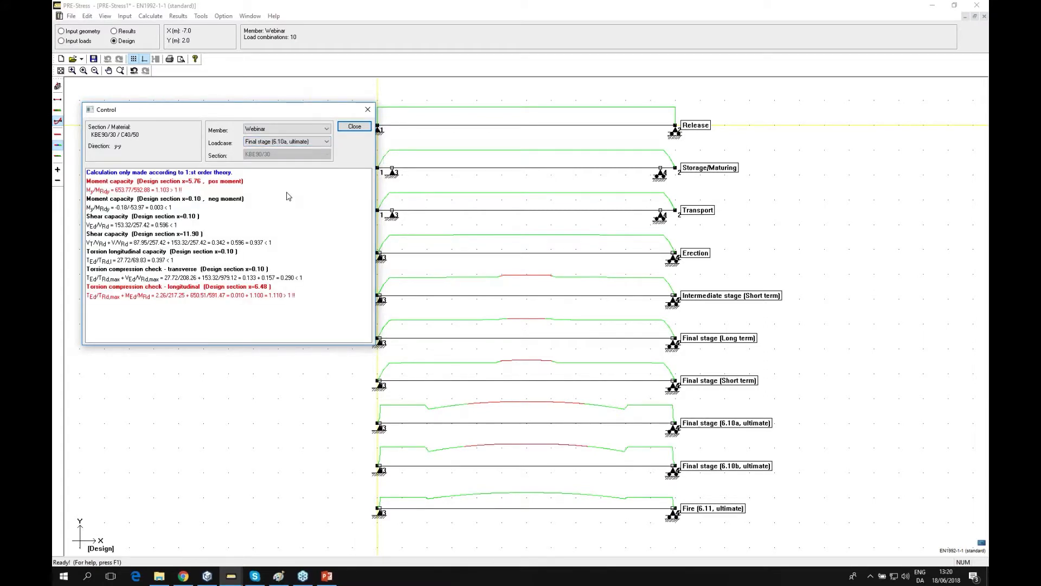
{"action": "left_click_drag", "start_coordinate": [191, 114], "coordinate": [192, 106]}
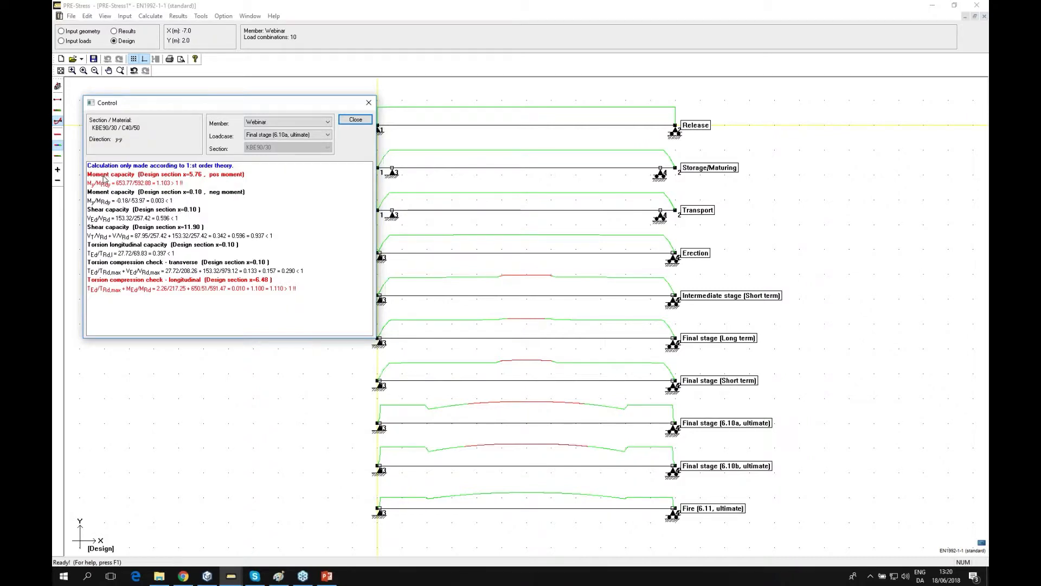
{"action": "left_click_drag", "start_coordinate": [252, 107], "coordinate": [288, 104]}
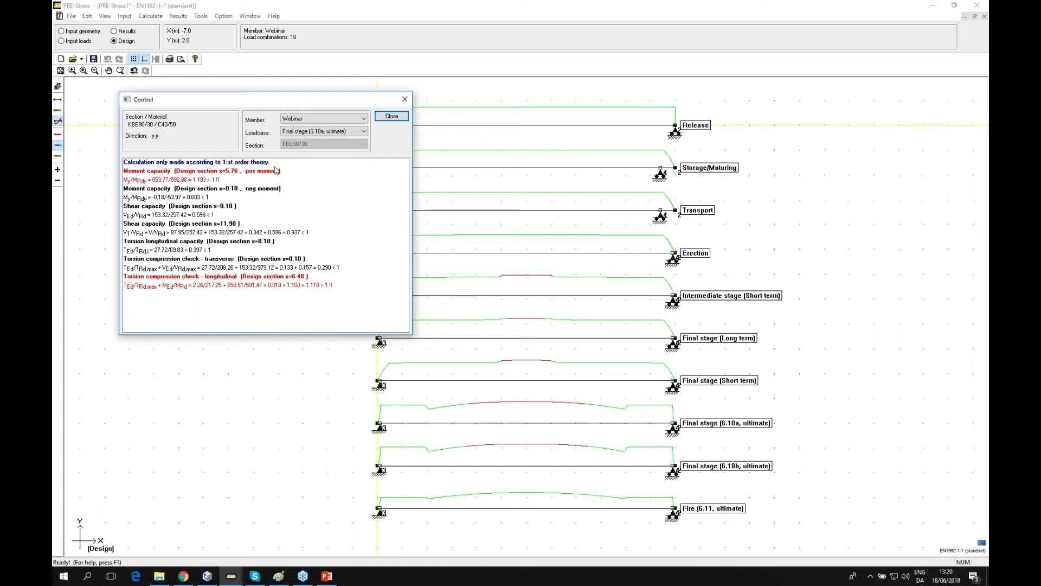
{"action": "left_click_drag", "start_coordinate": [267, 101], "coordinate": [254, 104]}
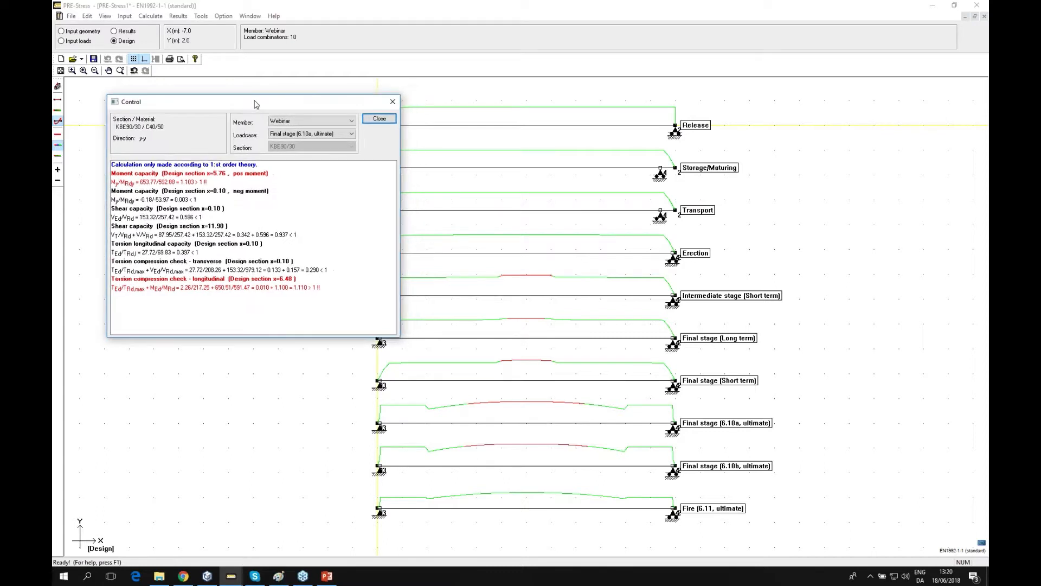
{"action": "left_click", "coordinate": [380, 119]}
Try to add a second bottom layer of 4 strands to the Webinar beam's main reinforcement, and close the program that stopped working
{"action": "left_click", "coordinate": [59, 86]}
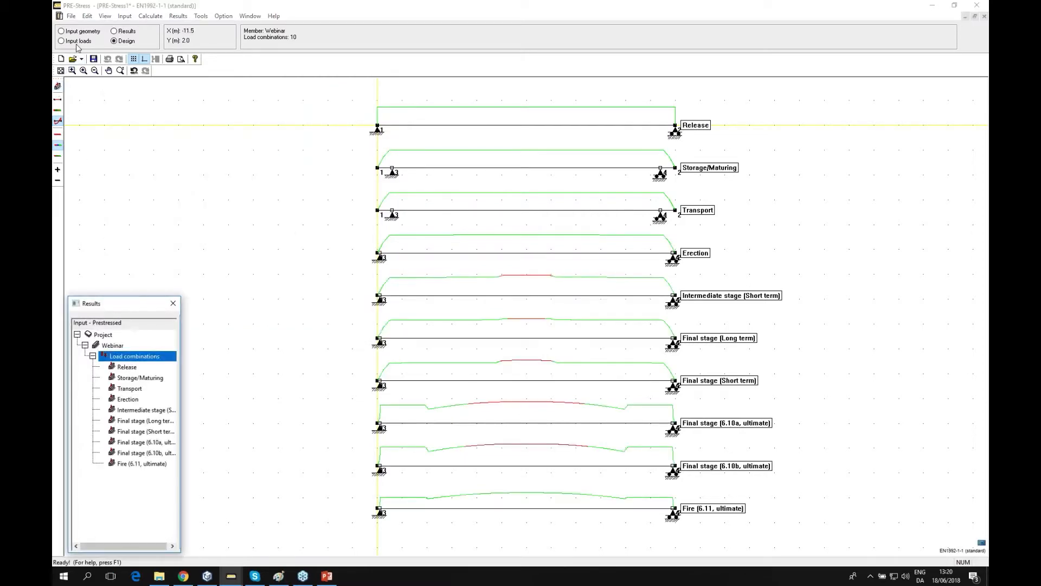
{"action": "left_click", "coordinate": [62, 32]}
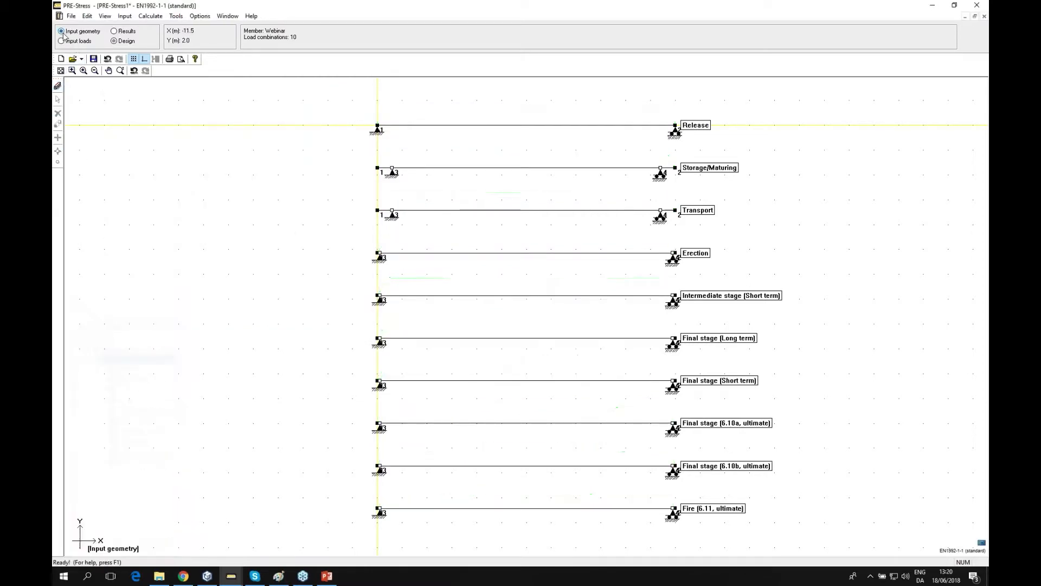
{"action": "left_click", "coordinate": [57, 85]}
{"action": "left_click_drag", "start_coordinate": [219, 192], "coordinate": [219, 144]}
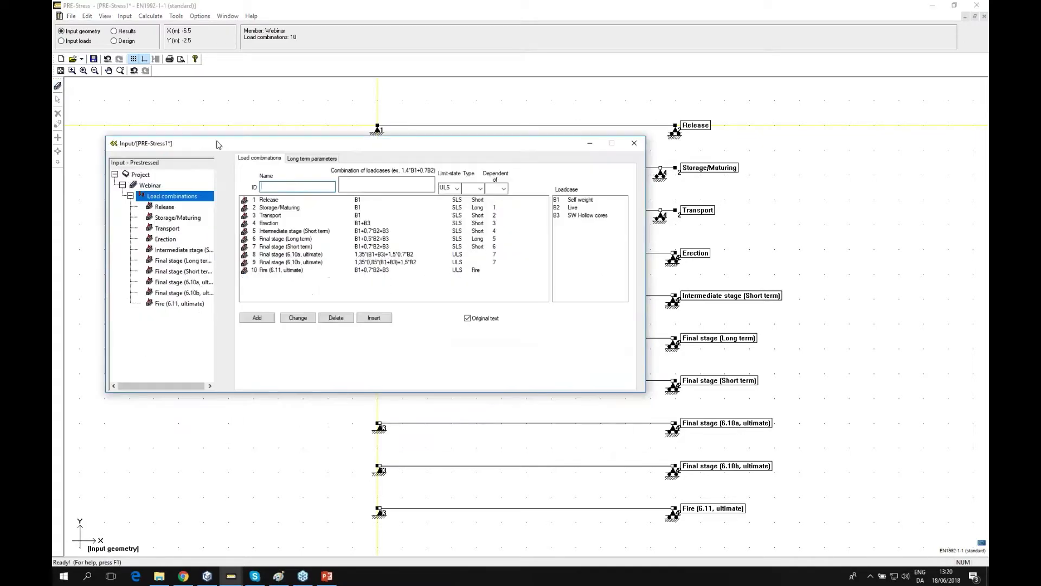
{"action": "left_click", "coordinate": [123, 185]}
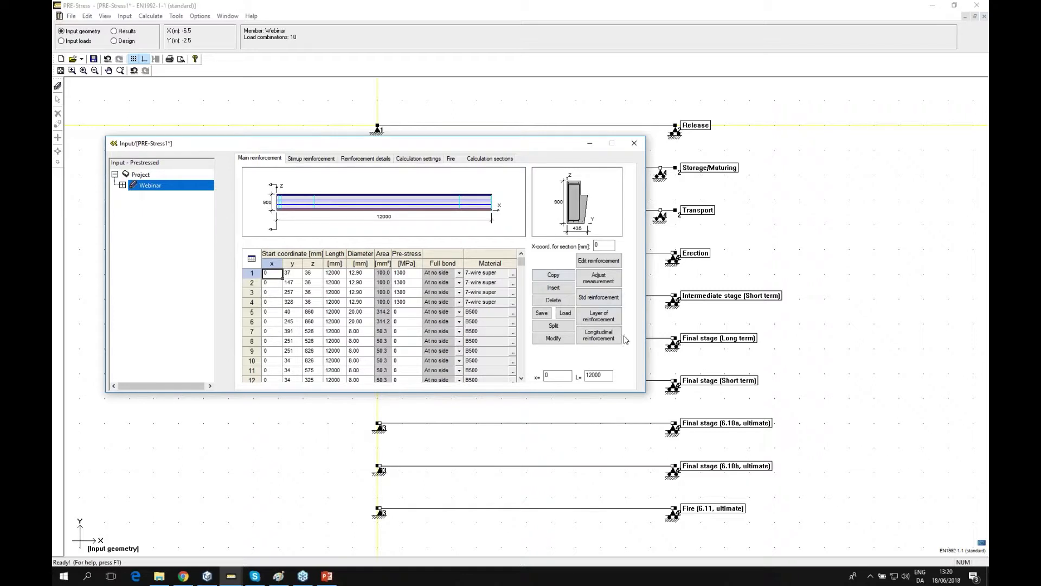
{"action": "left_click", "coordinate": [599, 316]}
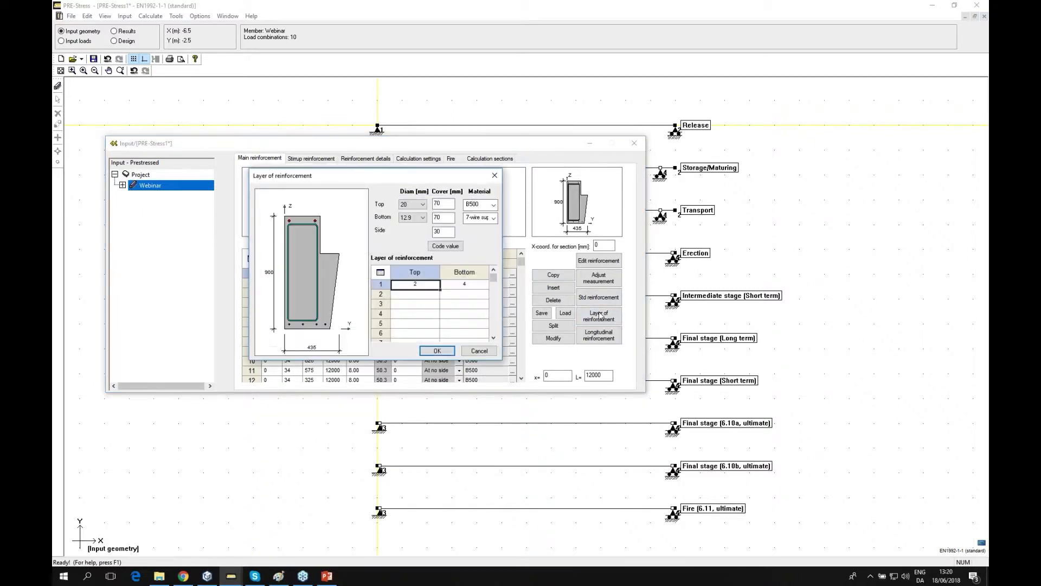
{"action": "left_click", "coordinate": [472, 296]}
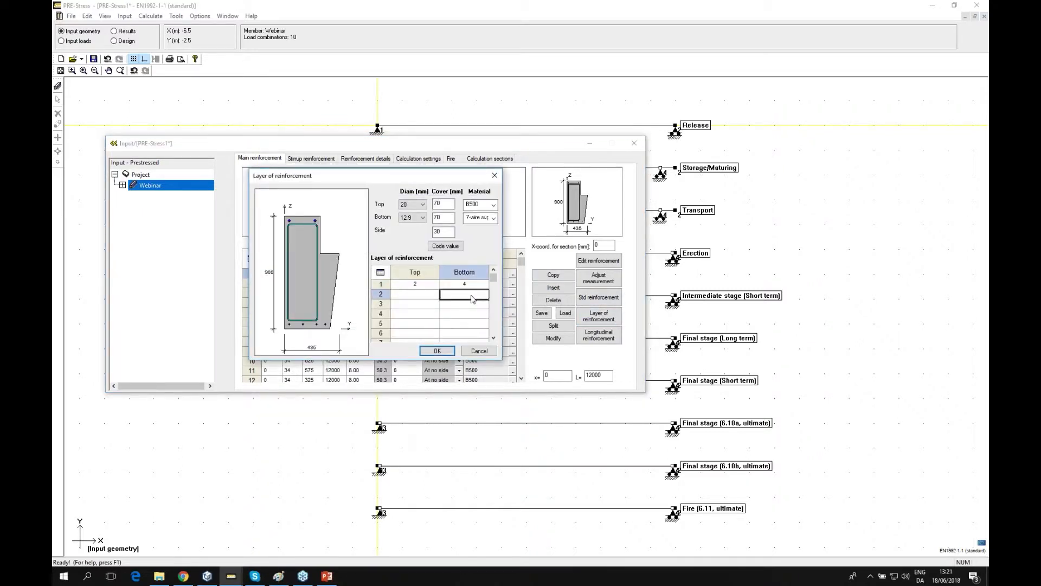
{"action": "type", "text": "4"}
{"action": "left_click", "coordinate": [455, 309]}
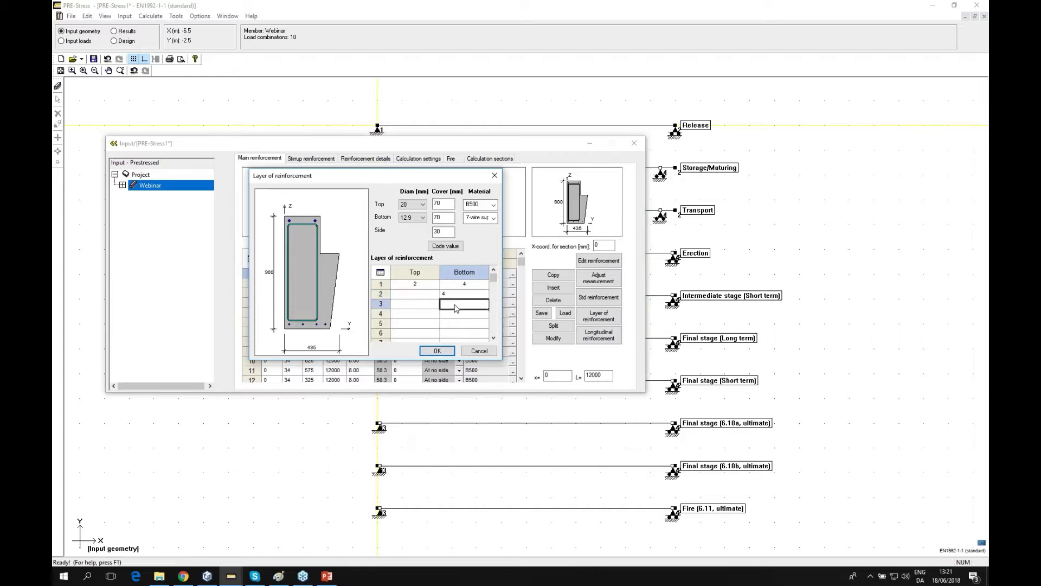
{"action": "left_click", "coordinate": [460, 296]}
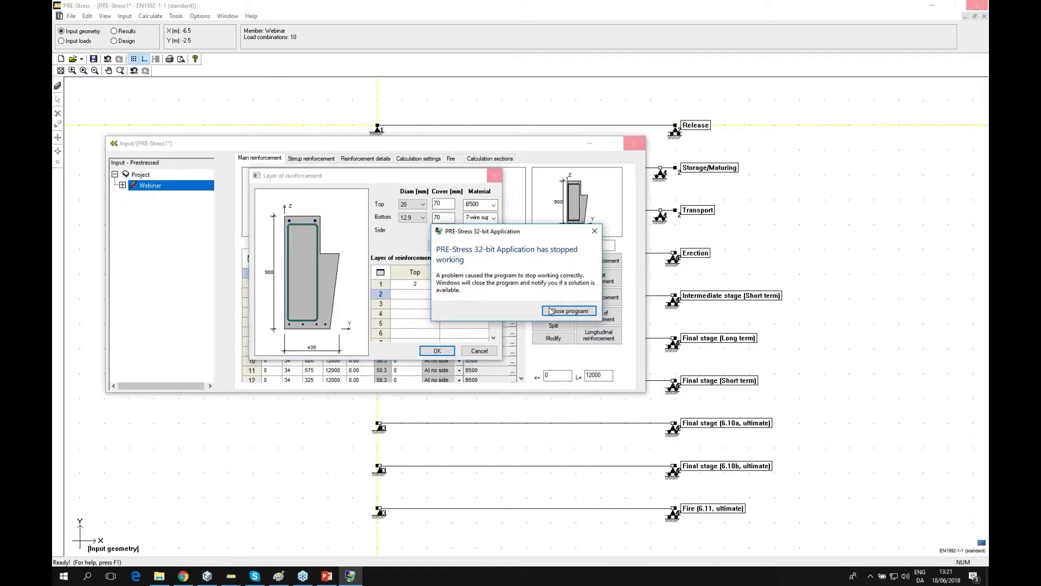
{"action": "left_click", "coordinate": [564, 316]}
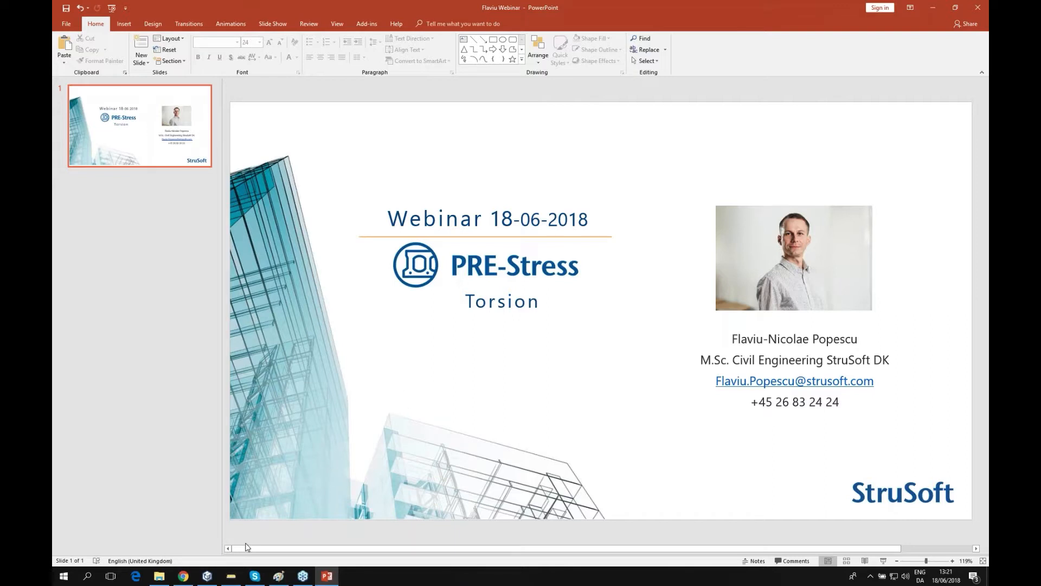
Switch to the PRE-Stress window holding the PRE-Stress2 project and arrange its windows so the beam input is accessible
{"action": "mouse_move", "coordinate": [236, 578]}
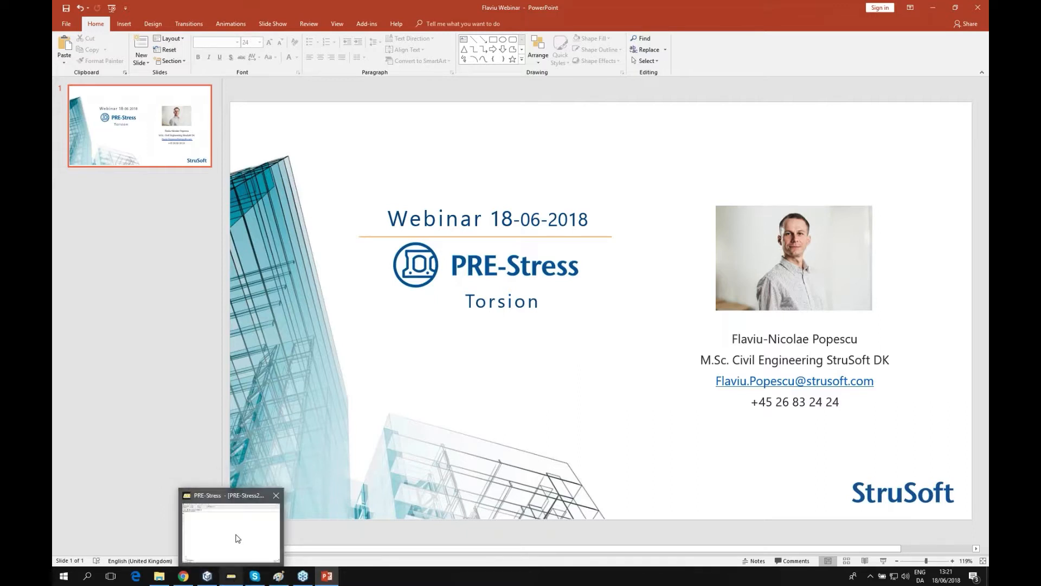
{"action": "left_click", "coordinate": [237, 538]}
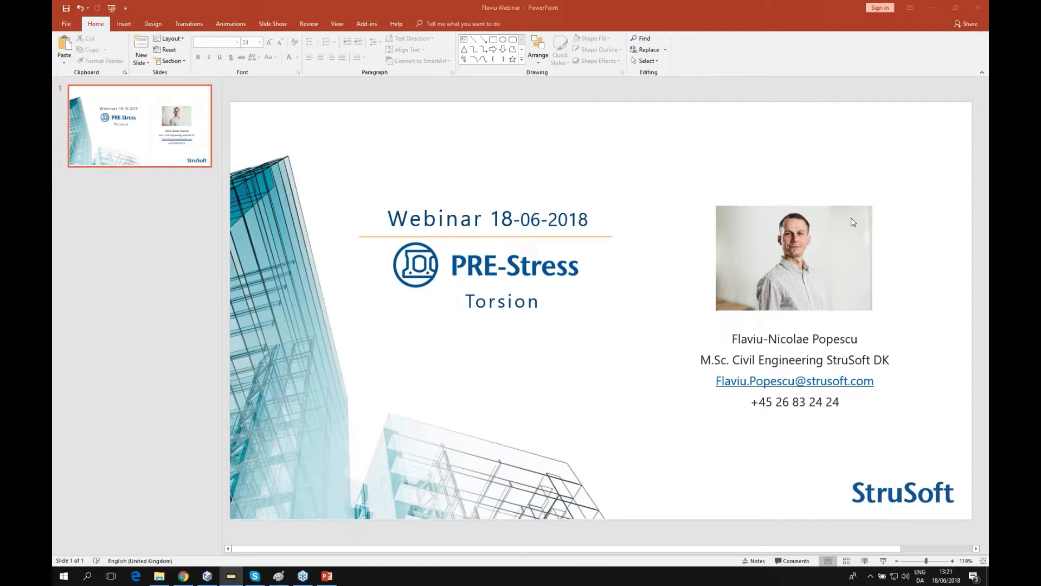
{"action": "left_click_drag", "start_coordinate": [989, 181], "coordinate": [811, 227]}
{"action": "left_click_drag", "start_coordinate": [988, 60], "coordinate": [324, 55]}
{"action": "left_click_drag", "start_coordinate": [793, 229], "coordinate": [409, 193]}
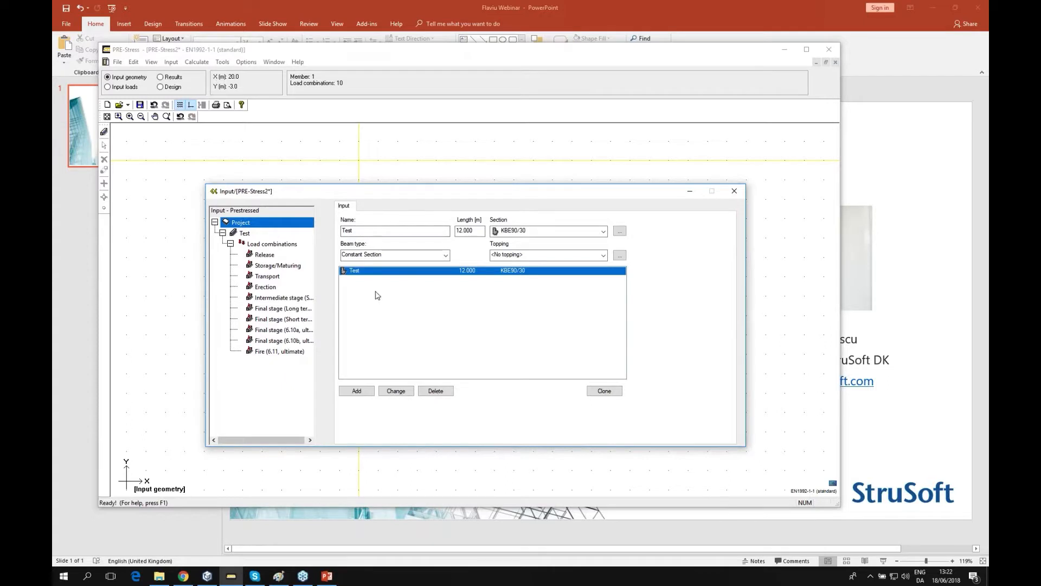
Show the result diagrams of the Test beam for Storage/Maturing, Release and all load combinations together
{"action": "left_click", "coordinate": [161, 77]}
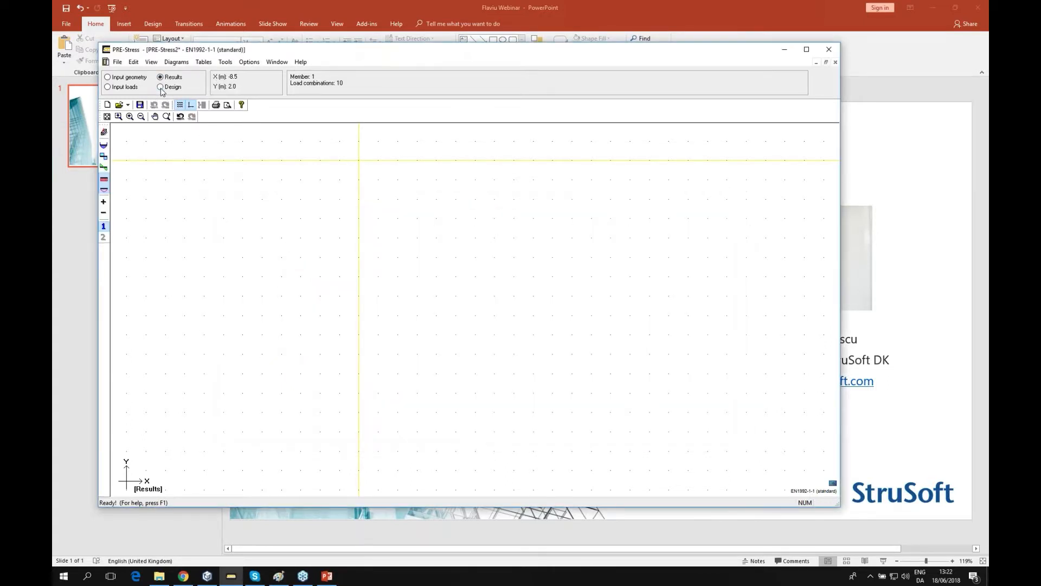
{"action": "left_click", "coordinate": [105, 133]}
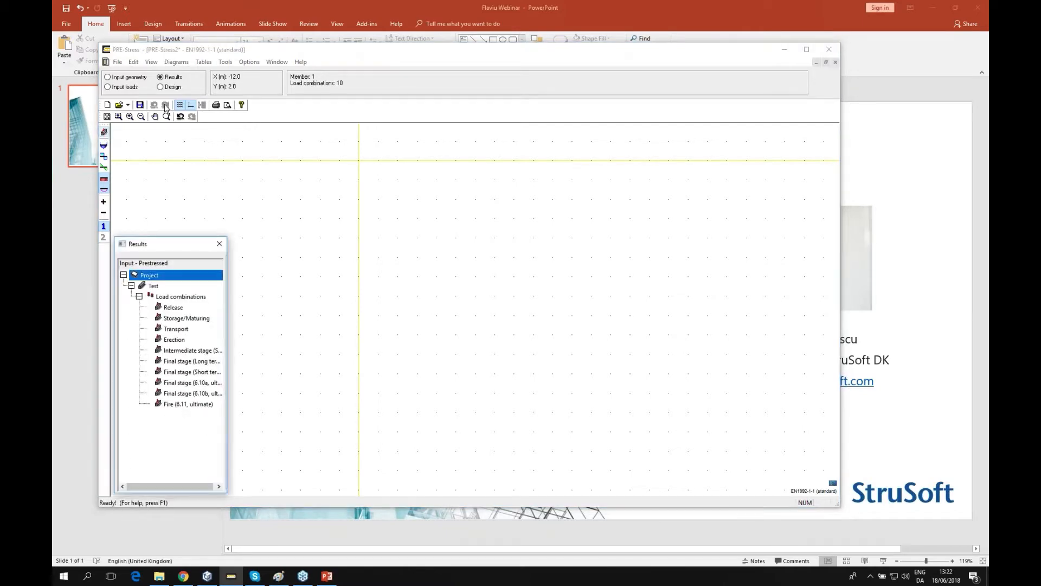
{"action": "left_click", "coordinate": [178, 318]}
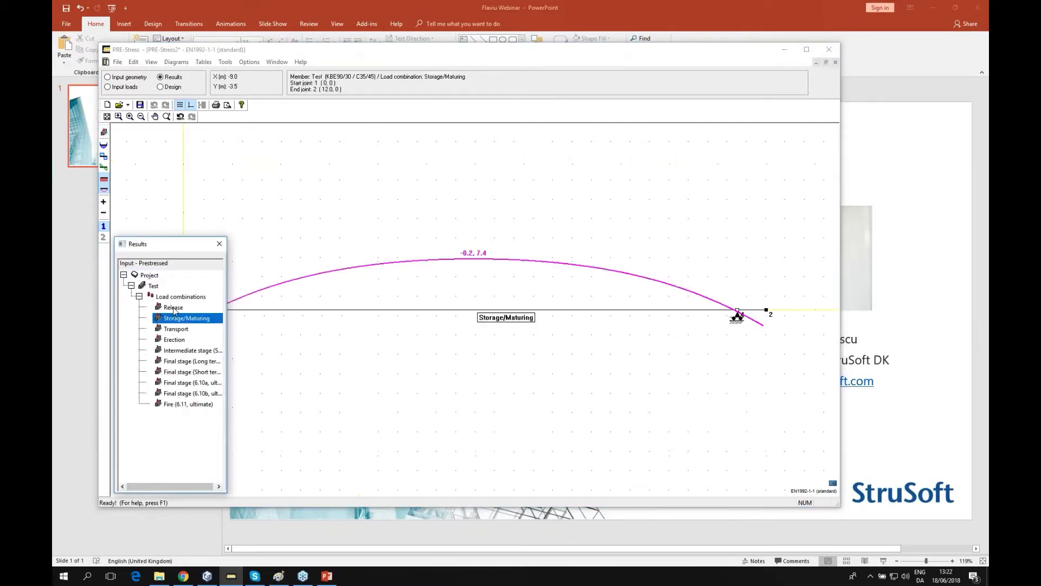
{"action": "left_click", "coordinate": [175, 307]}
{"action": "left_click", "coordinate": [174, 299]}
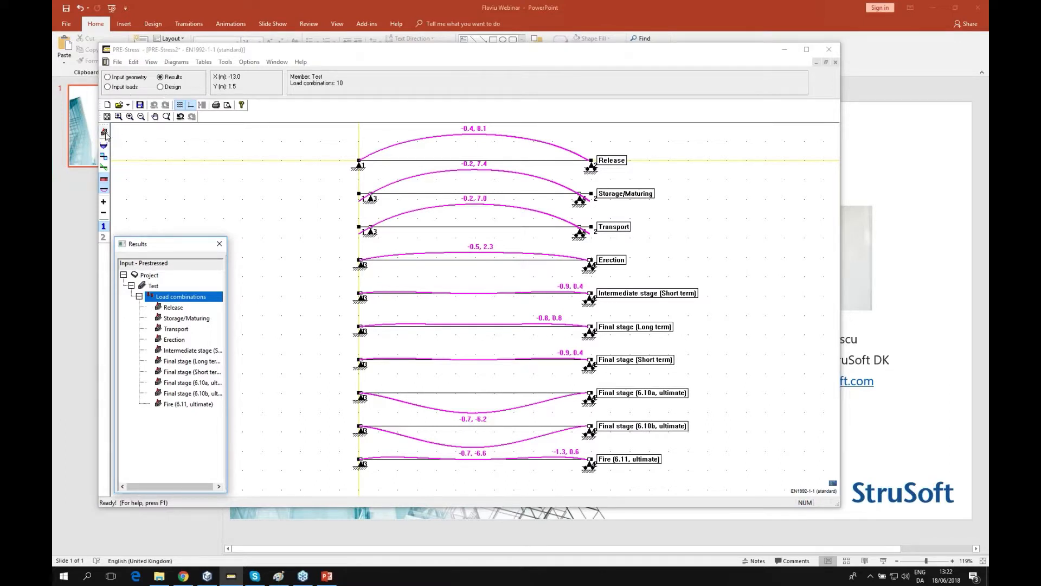
Switch to the design mode, review the Test beam's curves for all load combinations, and reposition the results tree
{"action": "left_click", "coordinate": [169, 87]}
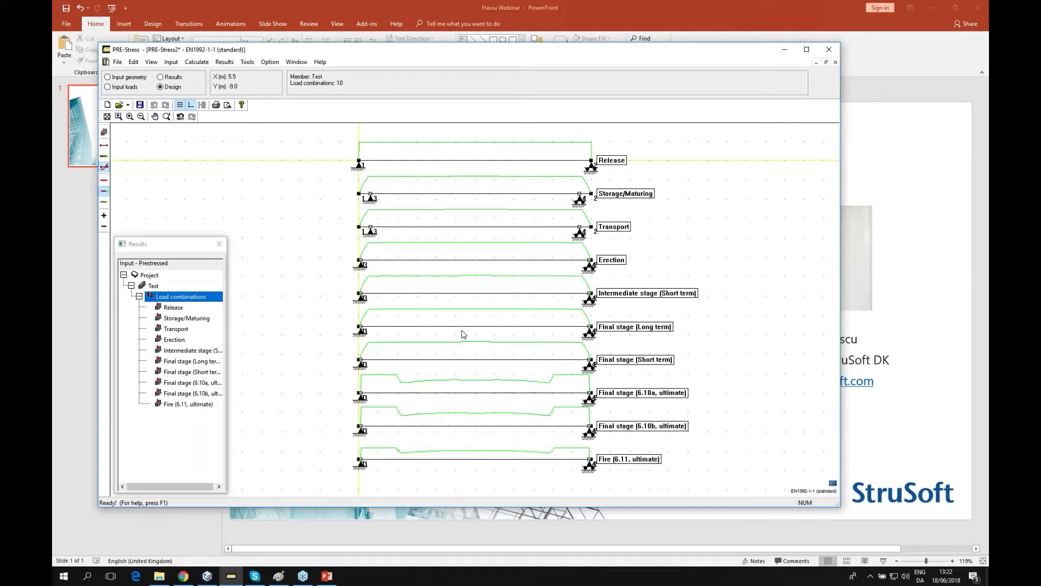
{"action": "left_click_drag", "start_coordinate": [177, 244], "coordinate": [209, 161]}
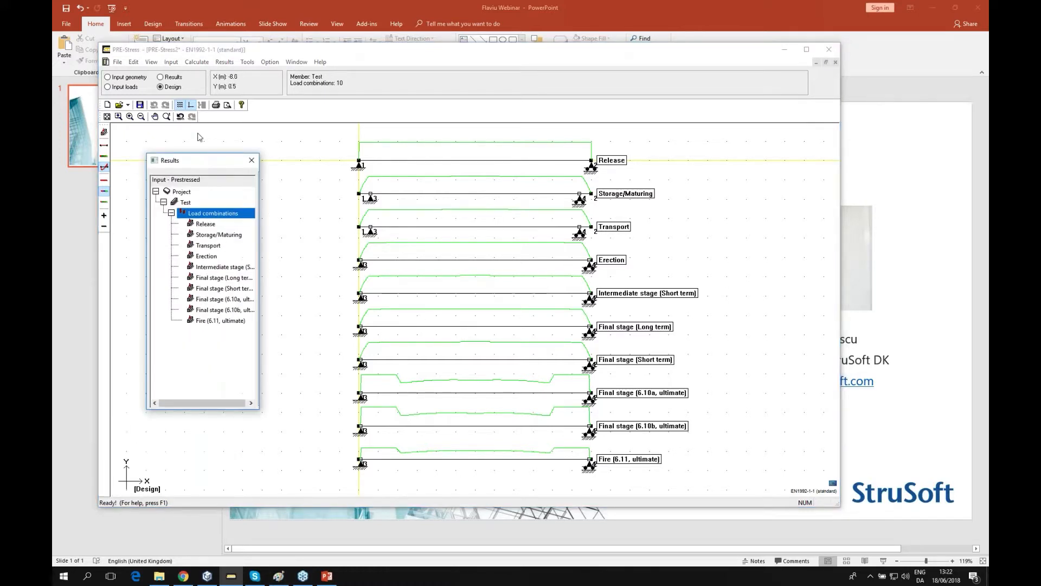
{"action": "left_click_drag", "start_coordinate": [201, 169], "coordinate": [188, 179]}
Generate the report preview with the Standard layout, leaving all sections unselected in the fire print settings
{"action": "left_click", "coordinate": [216, 105]}
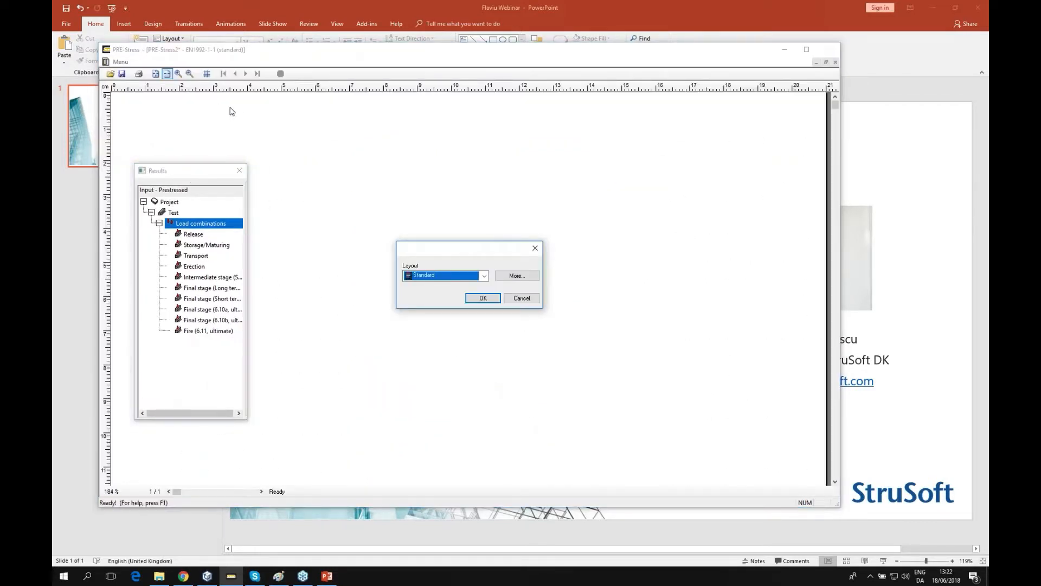
{"action": "left_click", "coordinate": [473, 299]}
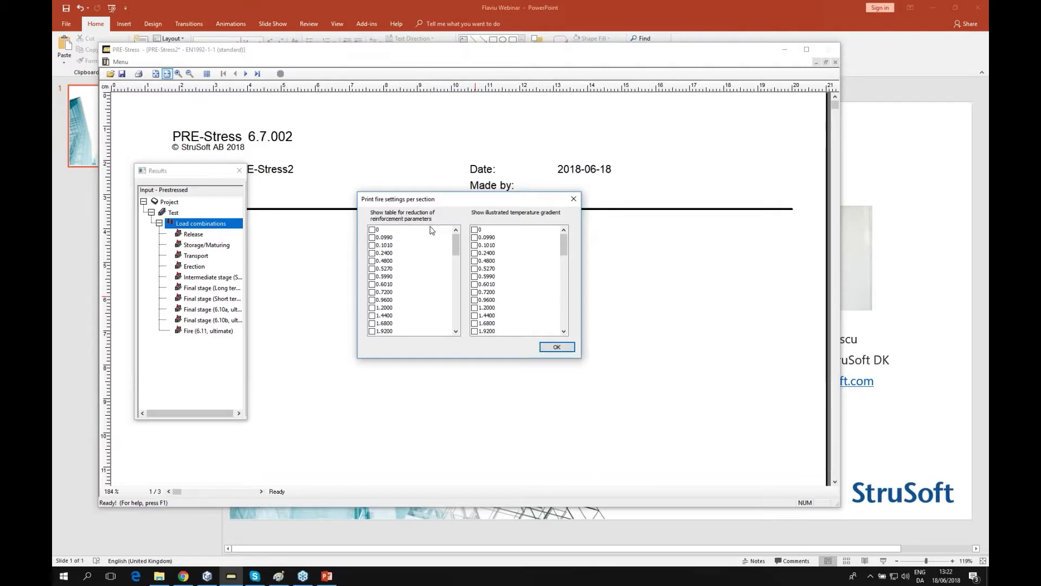
{"action": "left_click_drag", "start_coordinate": [457, 242], "coordinate": [456, 215]}
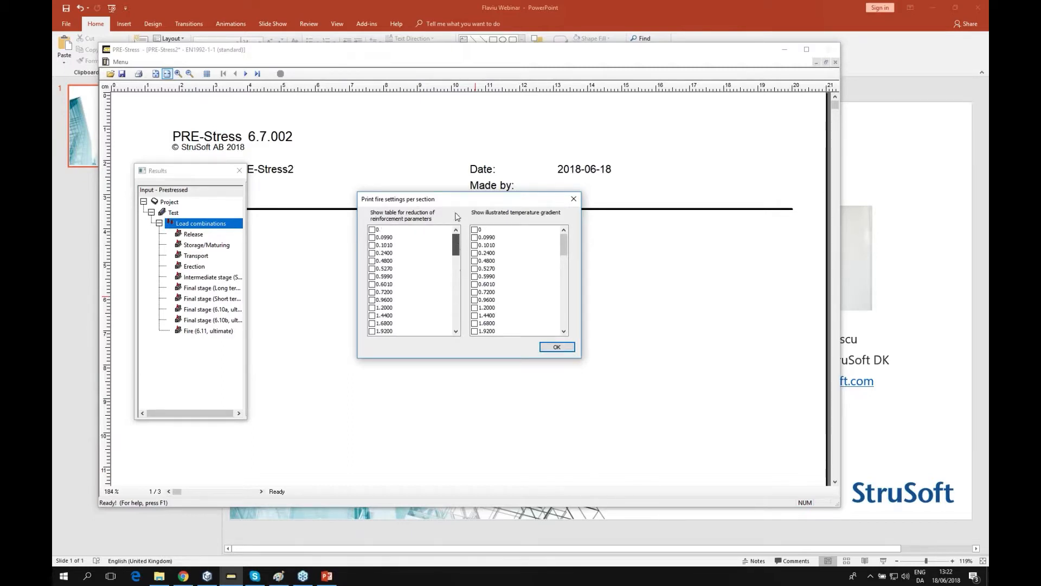
{"action": "left_click", "coordinate": [552, 347]}
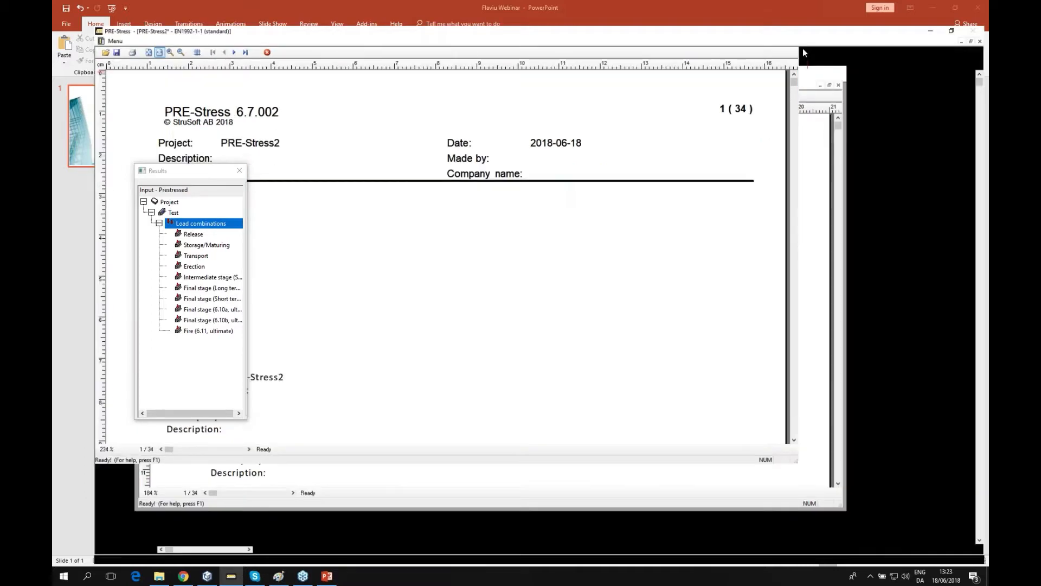
Maximise the report preview window and close the floating results tree covering it
{"action": "left_click", "coordinate": [805, 50]}
{"action": "left_click_drag", "start_coordinate": [172, 172], "coordinate": [175, 259]}
{"action": "left_click", "coordinate": [251, 256]}
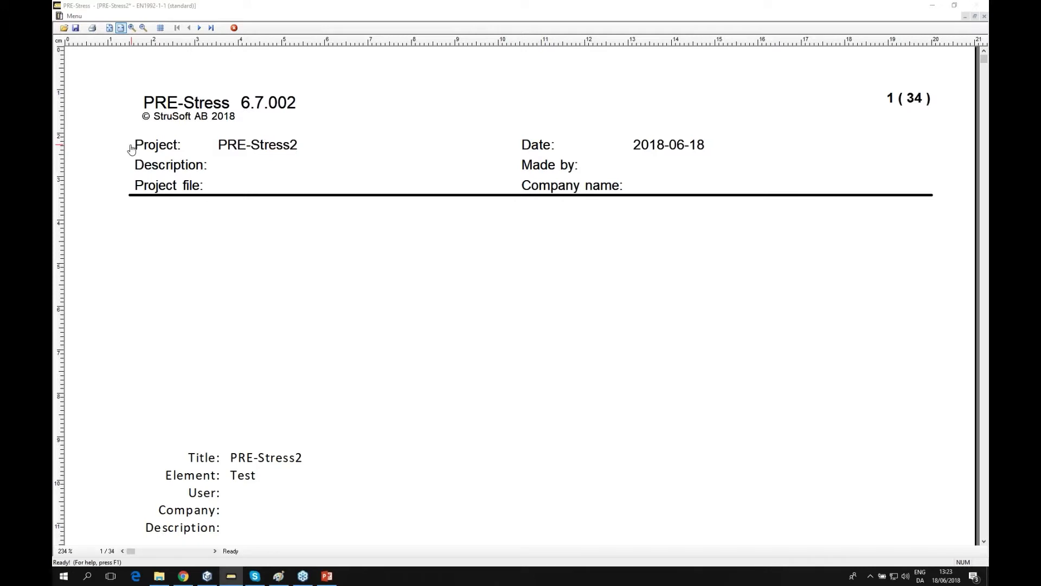
Fit the whole report page in the view, browse forward a few pages and return to the first page
{"action": "left_click", "coordinate": [110, 28]}
{"action": "left_click", "coordinate": [200, 29]}
{"action": "left_click", "coordinate": [200, 29]}
{"action": "left_click", "coordinate": [200, 29]}
{"action": "left_click", "coordinate": [178, 28]}
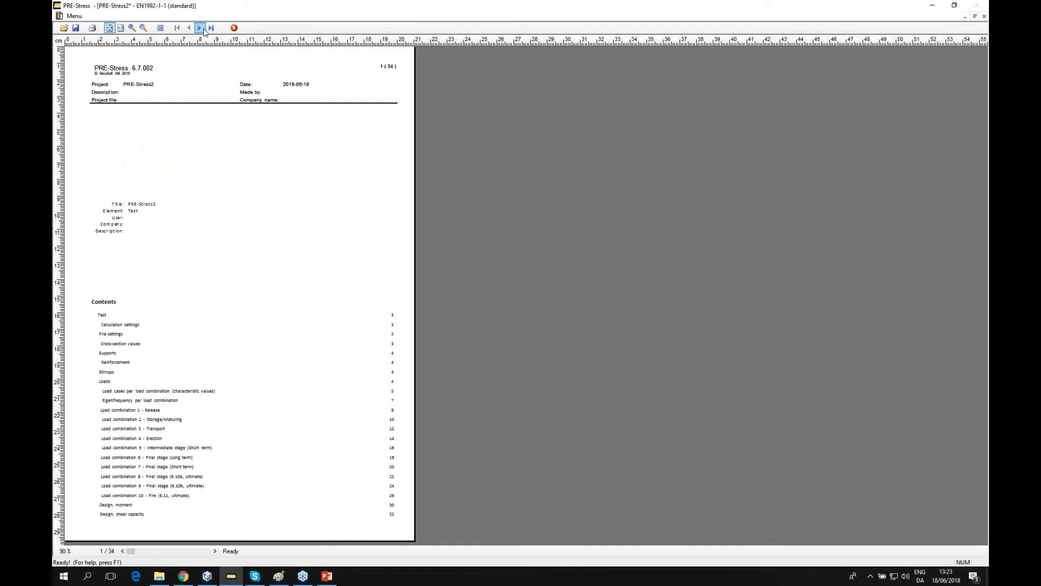
Page forward through the report's supports, reinforcement, stirrups and load sections to the load combination 1 - Release table on page 8
{"action": "left_click", "coordinate": [200, 29]}
{"action": "left_click", "coordinate": [200, 28]}
{"action": "left_click", "coordinate": [200, 28]}
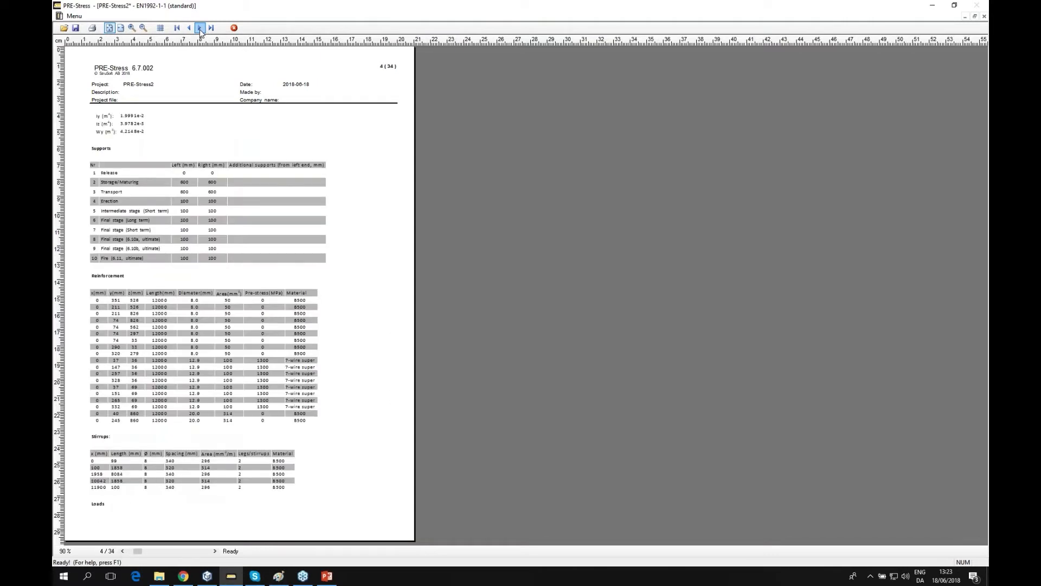
{"action": "left_click", "coordinate": [200, 28]}
{"action": "left_click", "coordinate": [200, 28]}
{"action": "left_click", "coordinate": [201, 28]}
{"action": "left_click", "coordinate": [200, 29]}
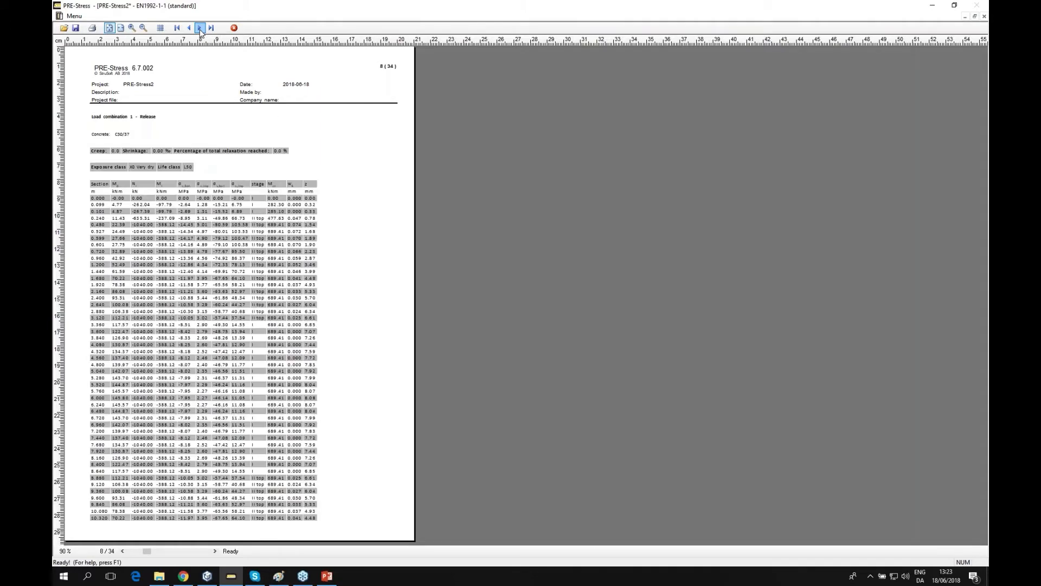
Review the report's result tables for load combinations 1 through 7, from Release to Final stage (Short term), up to page 21
{"action": "left_click", "coordinate": [200, 28]}
{"action": "left_click", "coordinate": [200, 28]}
{"action": "left_click", "coordinate": [200, 28]}
{"action": "left_click", "coordinate": [200, 28]}
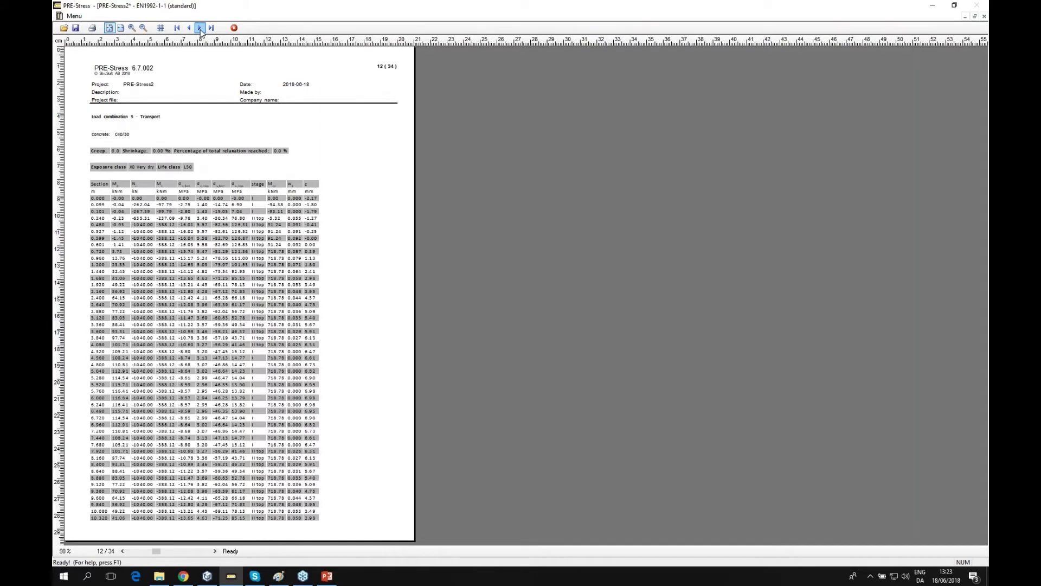
{"action": "left_click", "coordinate": [200, 28]}
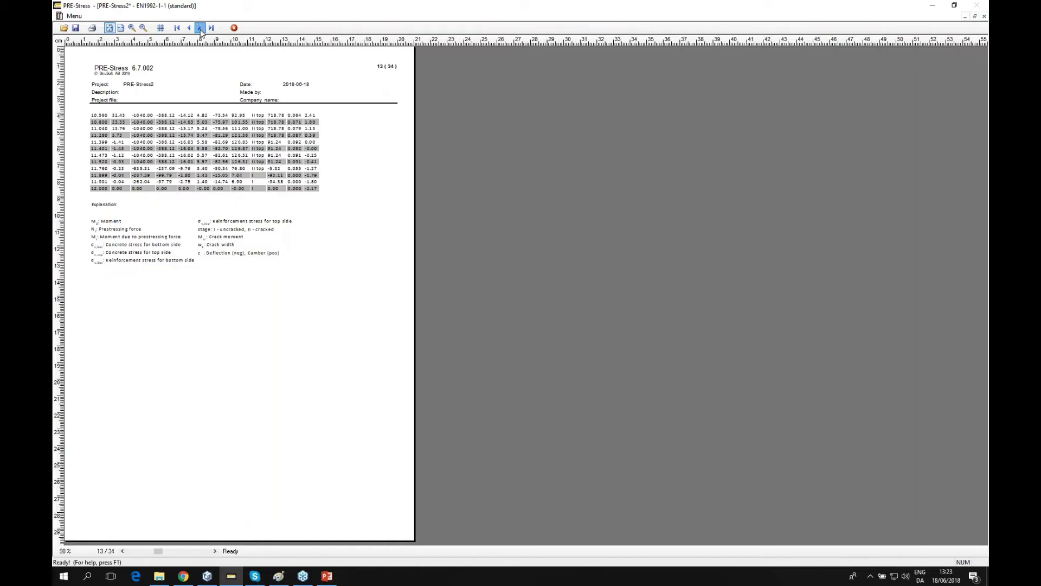
{"action": "left_click", "coordinate": [200, 28]}
{"action": "left_click", "coordinate": [201, 28]}
{"action": "left_click", "coordinate": [200, 28]}
{"action": "left_click", "coordinate": [200, 28]}
{"action": "left_click", "coordinate": [200, 29]}
{"action": "left_click", "coordinate": [200, 28]}
{"action": "left_click", "coordinate": [200, 29]}
{"action": "left_click", "coordinate": [200, 28]}
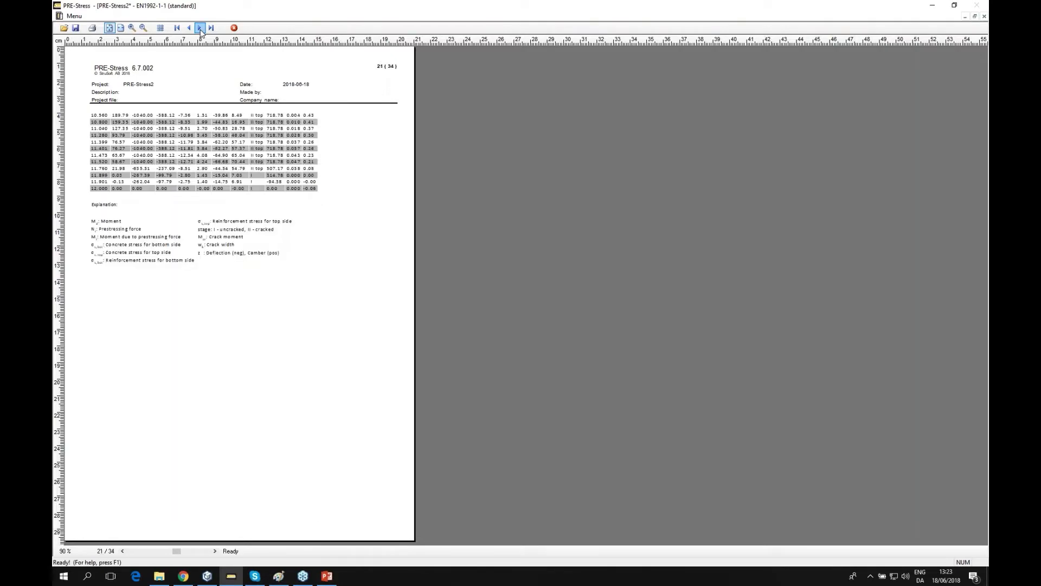
Examine the ultimate and fire load combination tables, and return to the Reduction due to fire table on page 28
{"action": "left_click", "coordinate": [200, 28]}
{"action": "left_click", "coordinate": [201, 28]}
{"action": "left_click", "coordinate": [200, 28]}
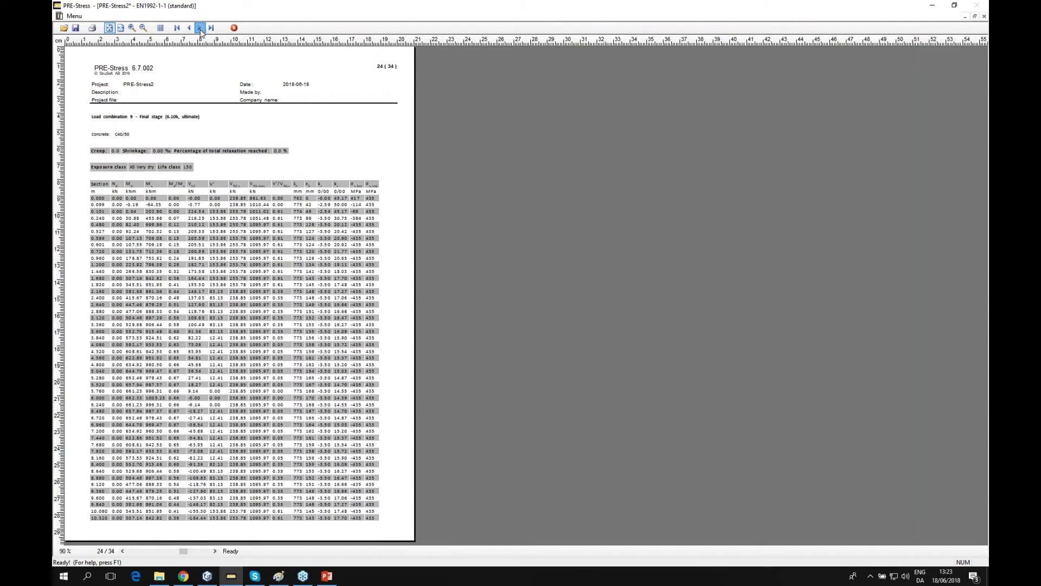
{"action": "left_click", "coordinate": [200, 28]}
{"action": "left_click", "coordinate": [200, 29]}
{"action": "left_click", "coordinate": [200, 28]}
{"action": "left_click", "coordinate": [200, 28]}
{"action": "left_click", "coordinate": [200, 28]}
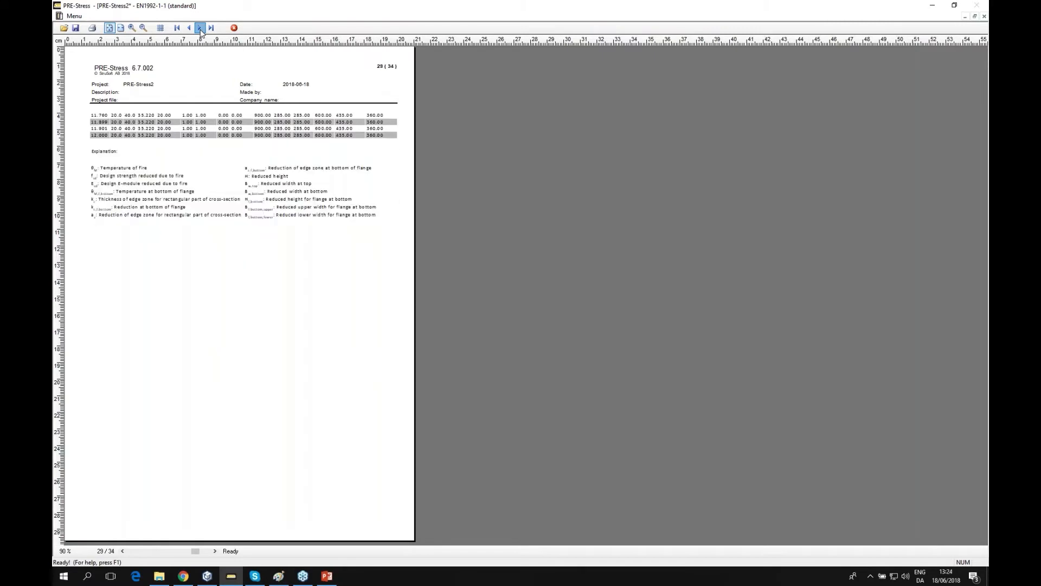
{"action": "left_click", "coordinate": [200, 29]}
{"action": "left_click", "coordinate": [189, 28]}
{"action": "left_click", "coordinate": [189, 29]}
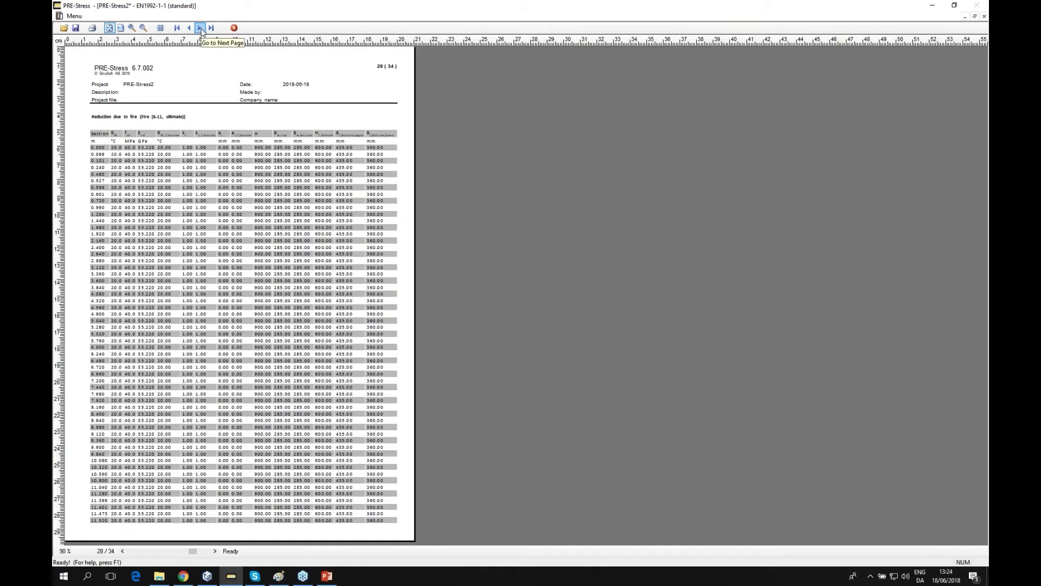
Review the design moment and shear capacity tables and continue to the stirrups drawing on the report's last page
{"action": "left_click", "coordinate": [200, 28]}
{"action": "left_click", "coordinate": [200, 28]}
{"action": "left_click", "coordinate": [200, 28]}
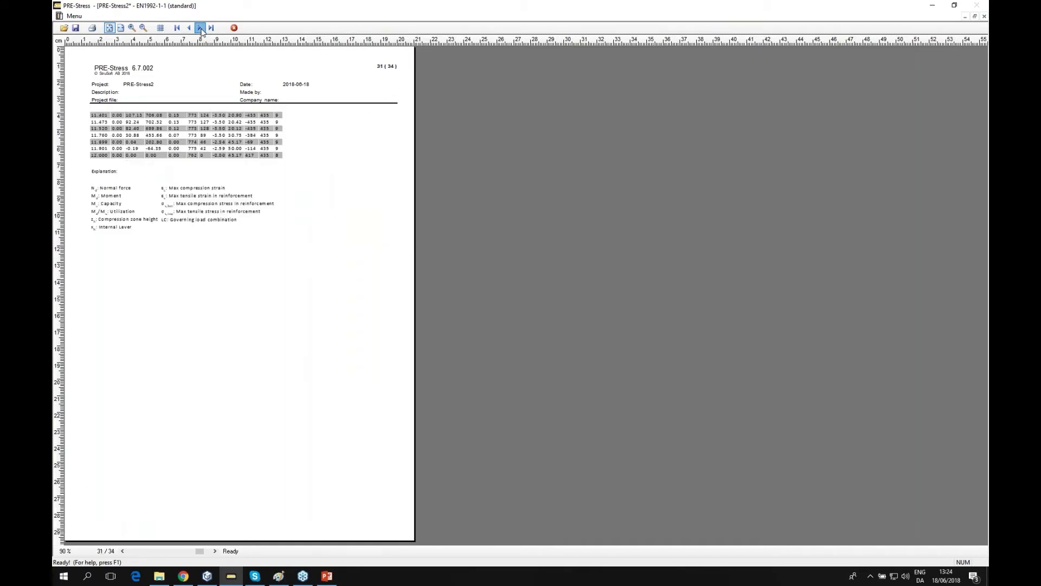
{"action": "left_click", "coordinate": [200, 29]}
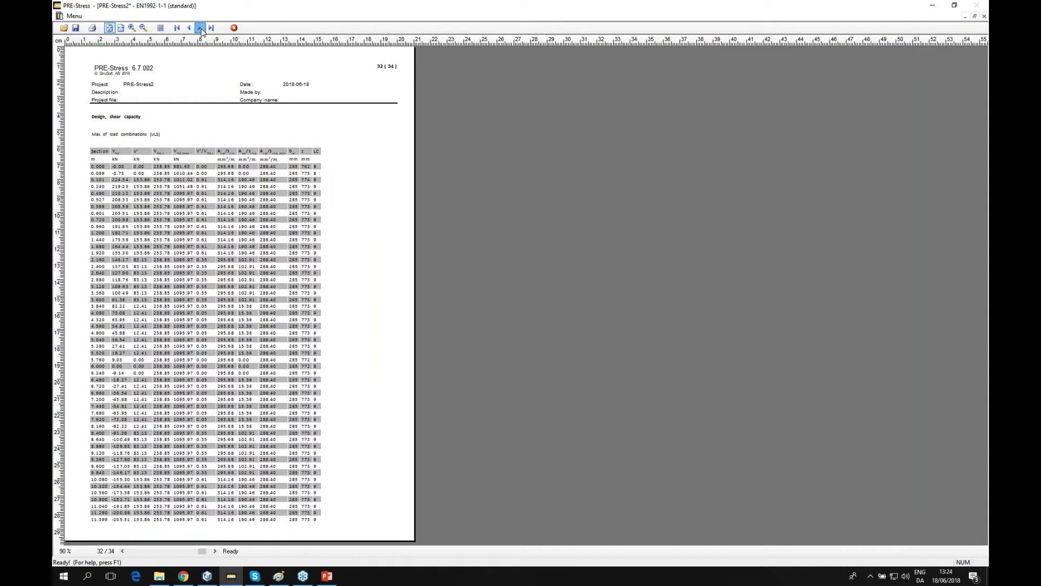
{"action": "left_click", "coordinate": [200, 28]}
{"action": "left_click", "coordinate": [200, 28]}
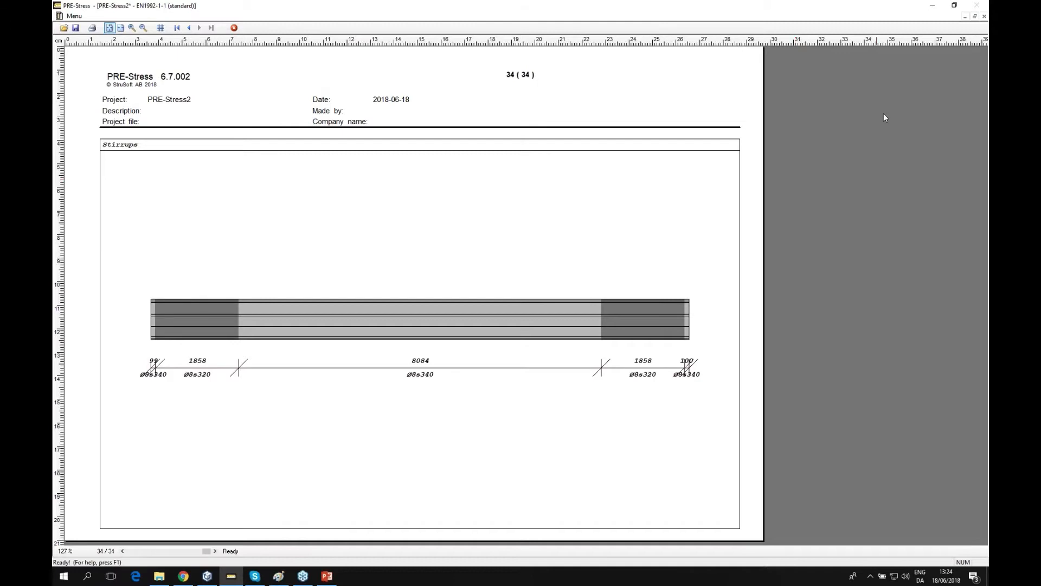
{"action": "left_click", "coordinate": [981, 64]}
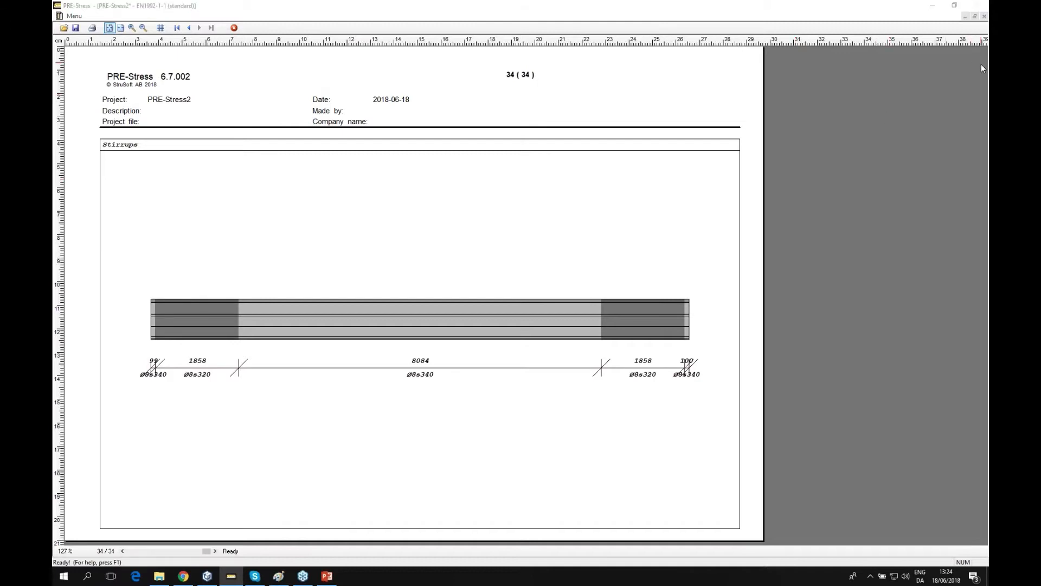